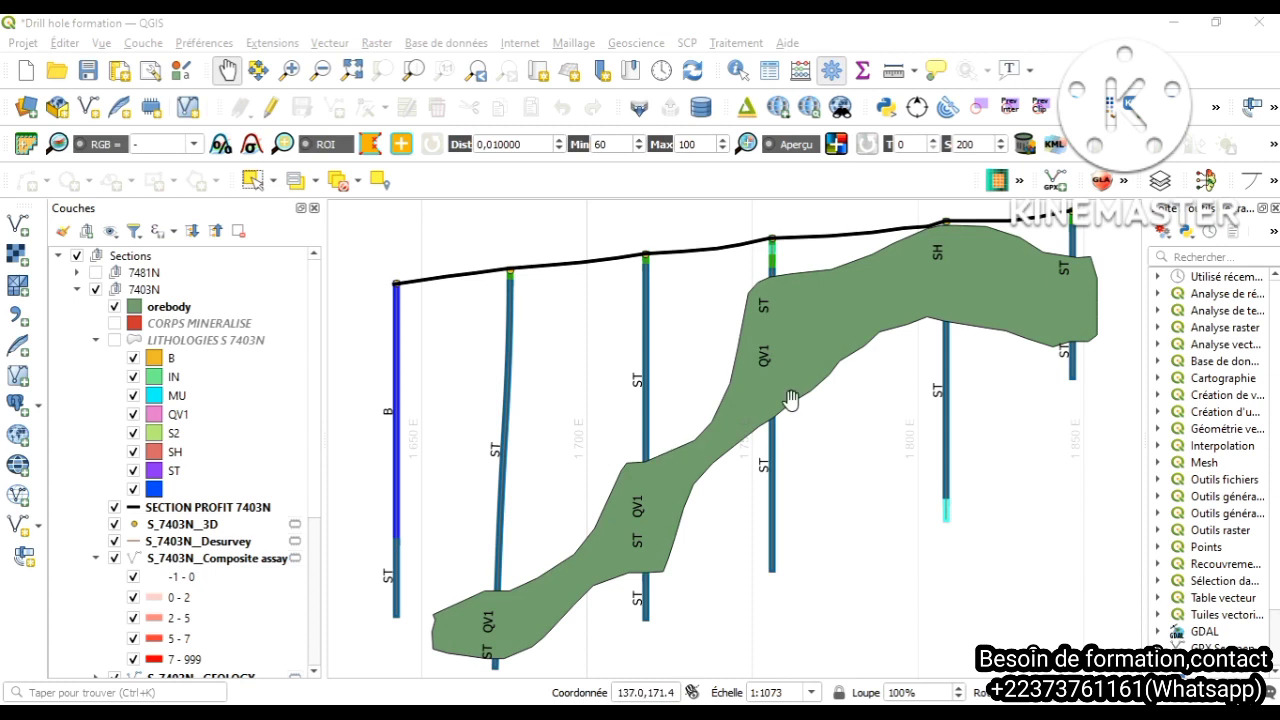
# Step: Create an empty print layout titled "Section 7503" with the layout manager
pyautogui.click(745, 400)
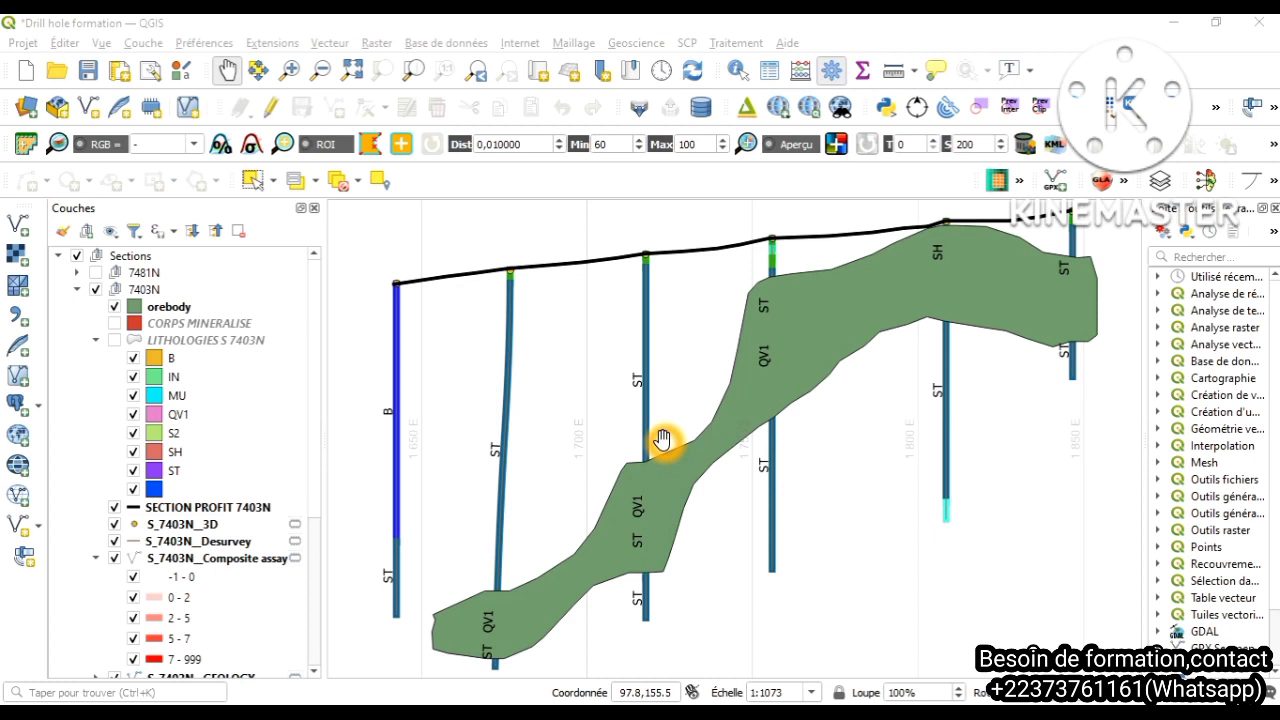
pyautogui.click(24, 44)
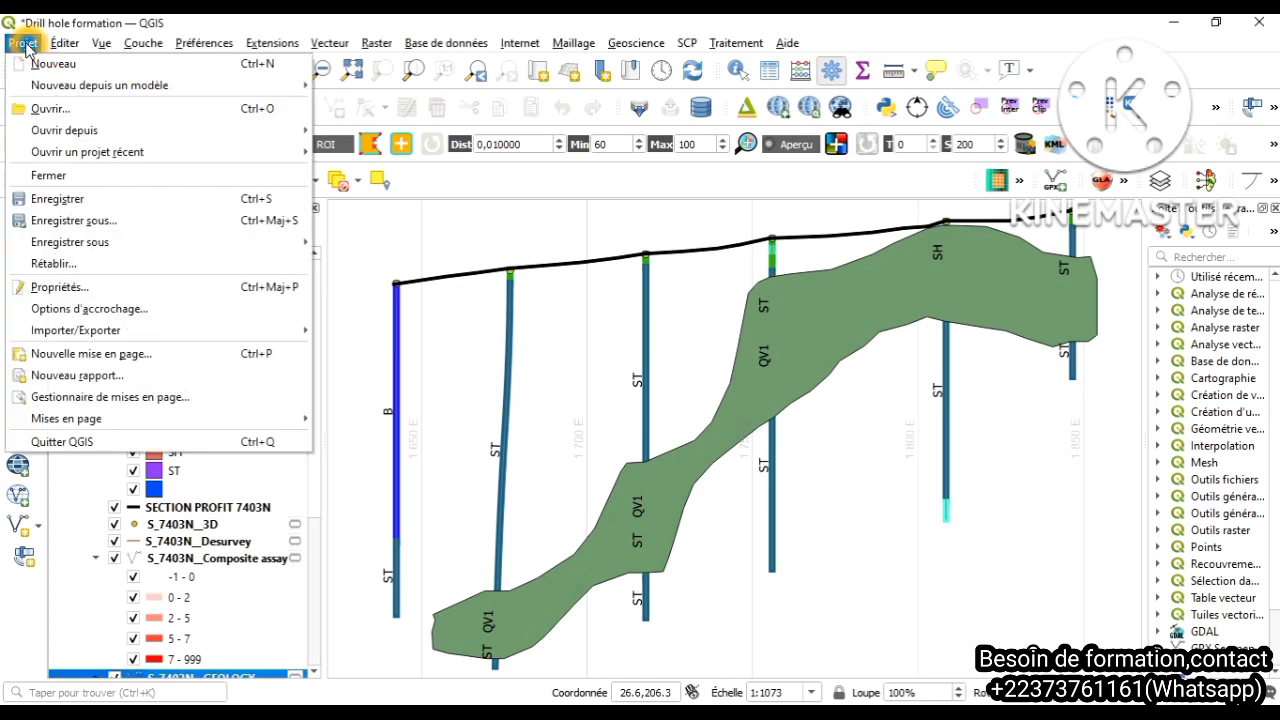
pyautogui.moveTo(75, 420)
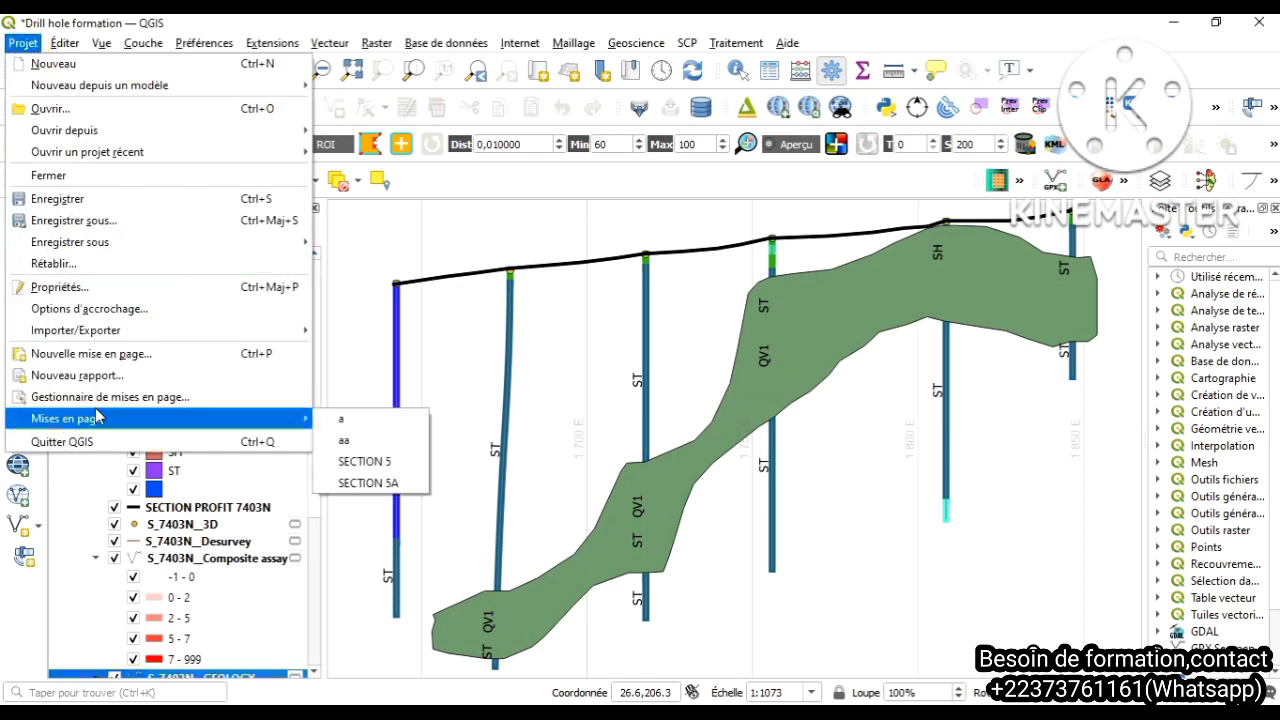
pyautogui.click(132, 400)
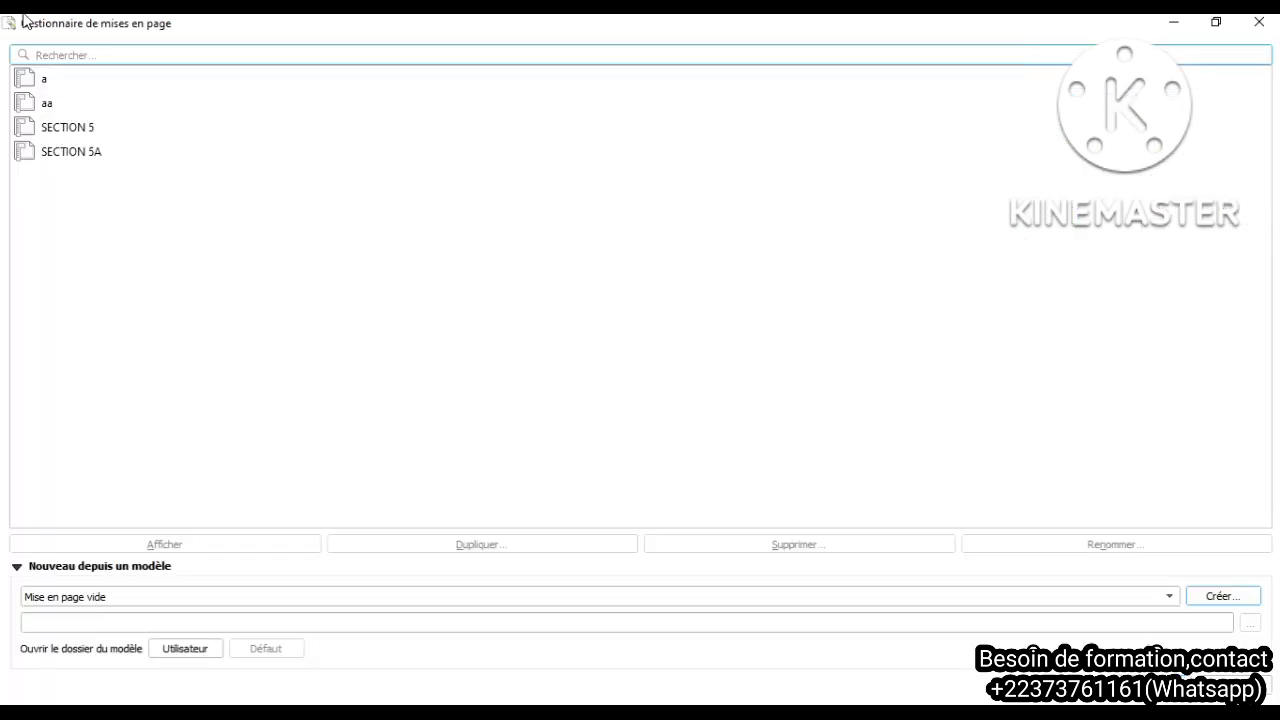
pyautogui.click(88, 475)
pyautogui.click(1221, 596)
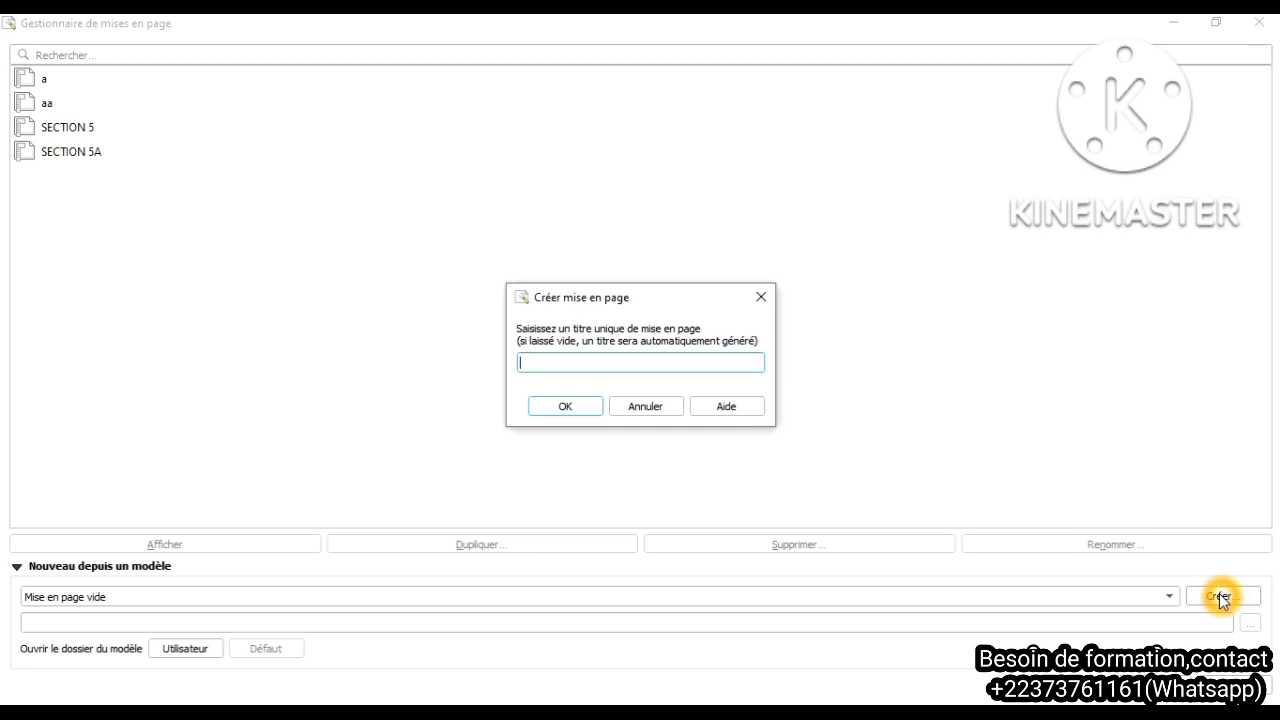
pyautogui.write('Section')
pyautogui.moveTo(673, 698)
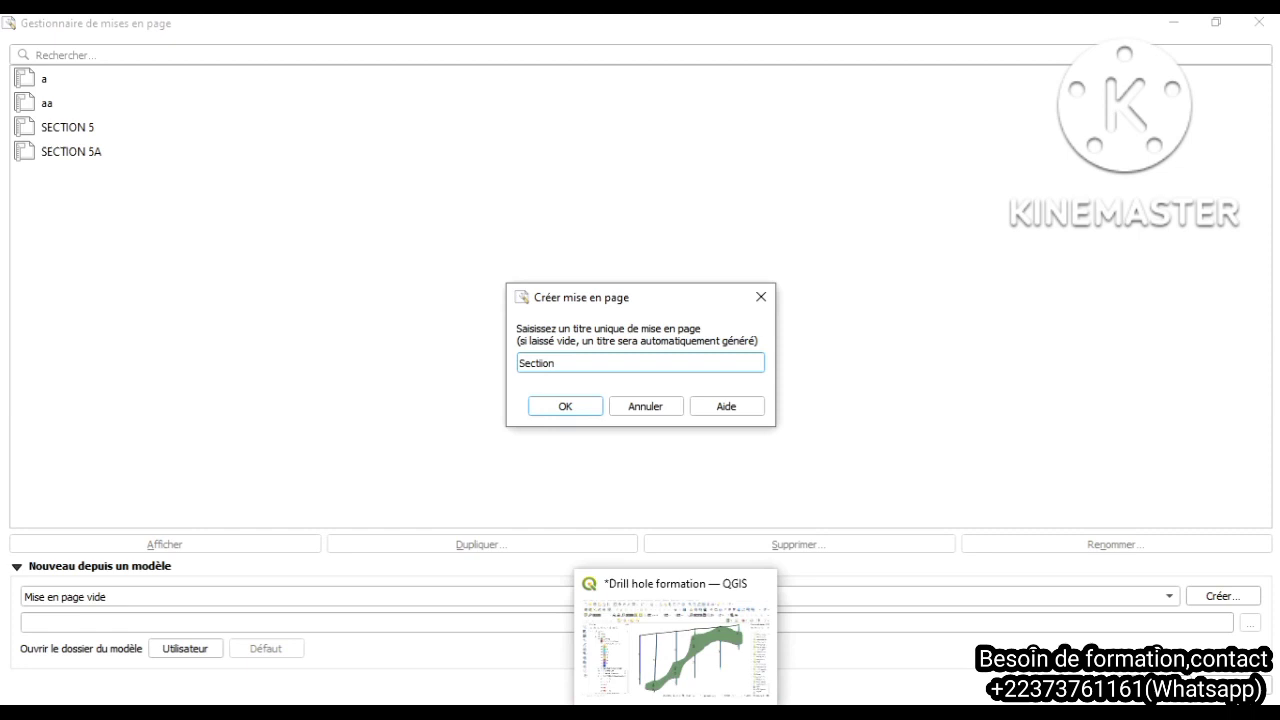
pyautogui.click(699, 651)
pyautogui.click(558, 360)
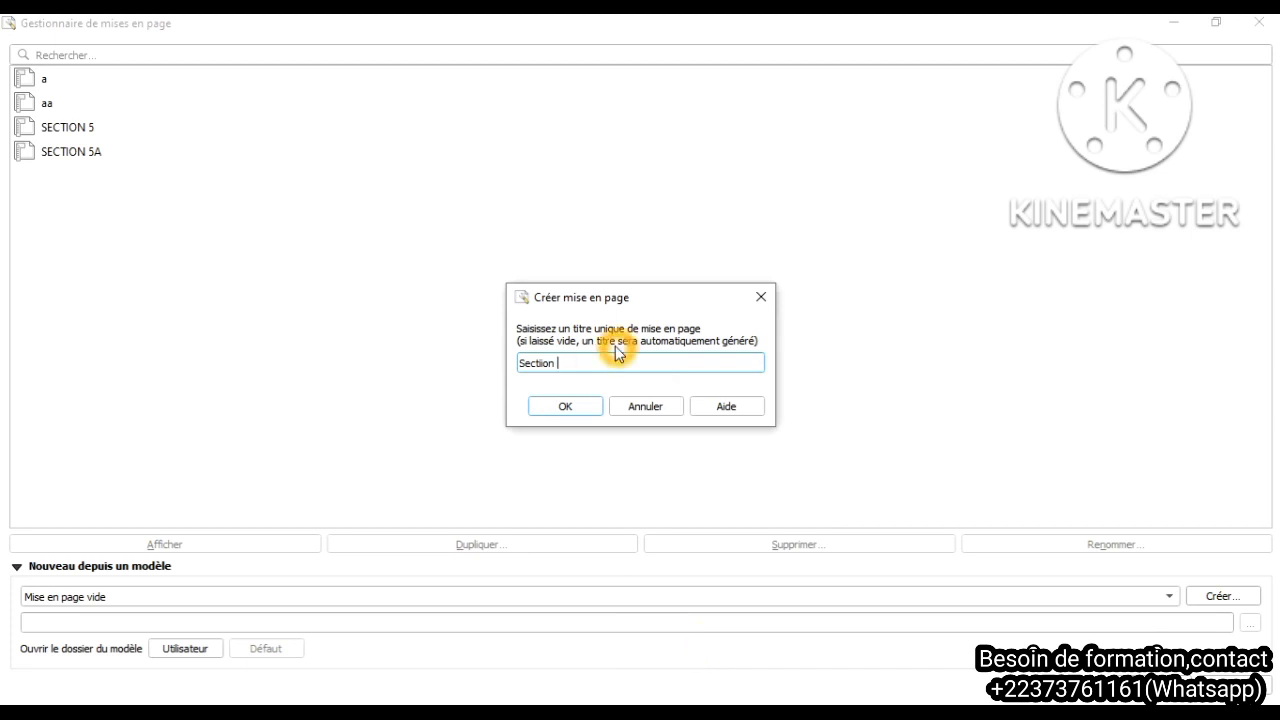
pyautogui.write('7503')
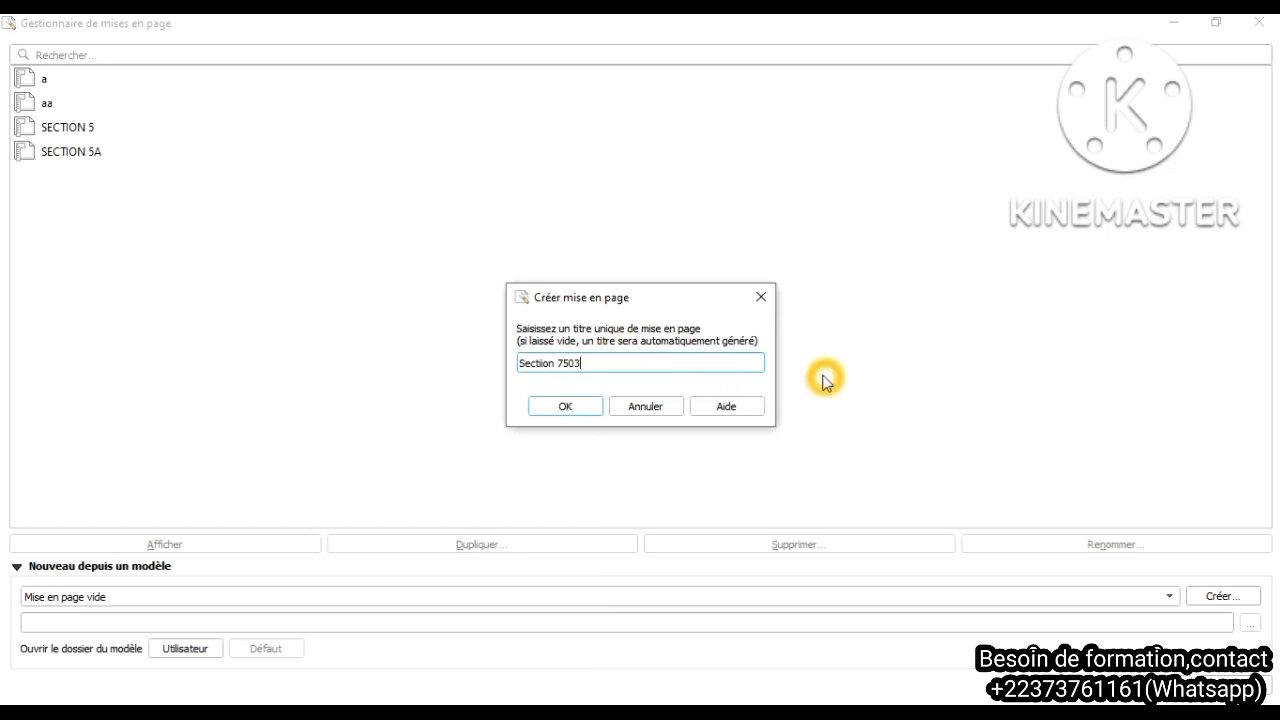
pyautogui.click(562, 406)
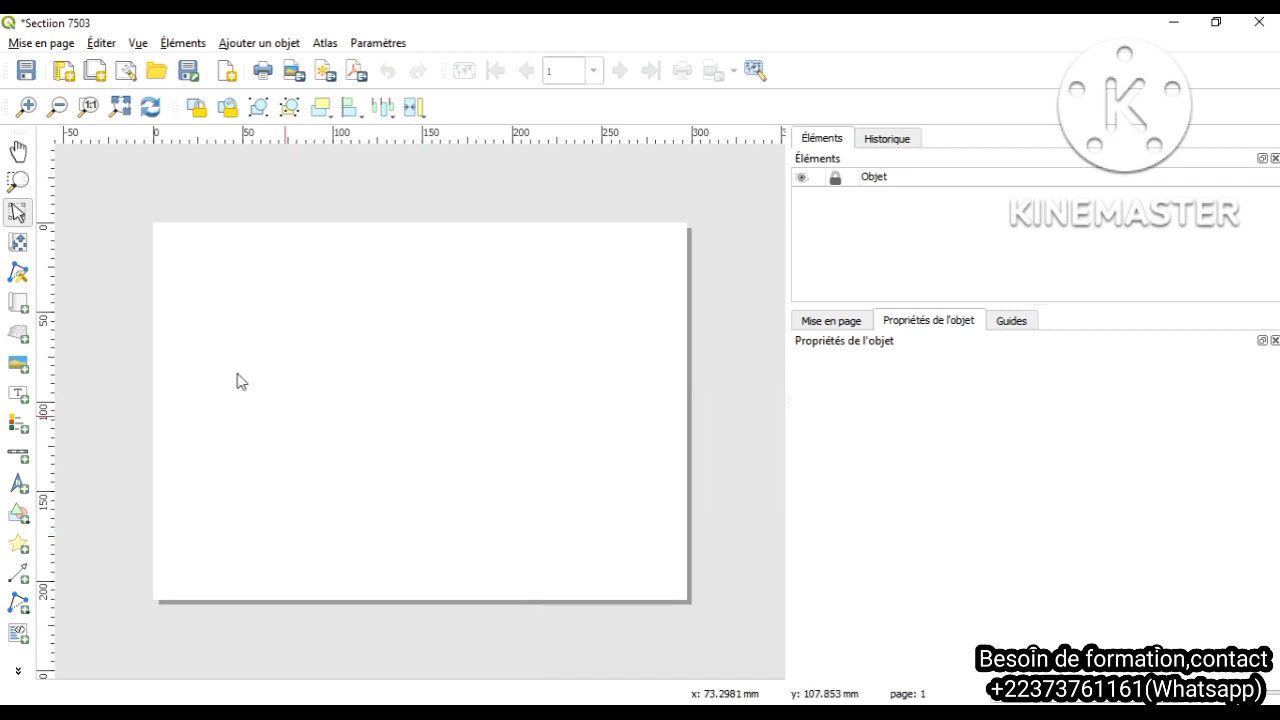
# Step: Add a map of the drill hole section to the page, starting at about x 87 mm, y 31 mm and reaching near the page's lower-right corner
pyautogui.click(18, 150)
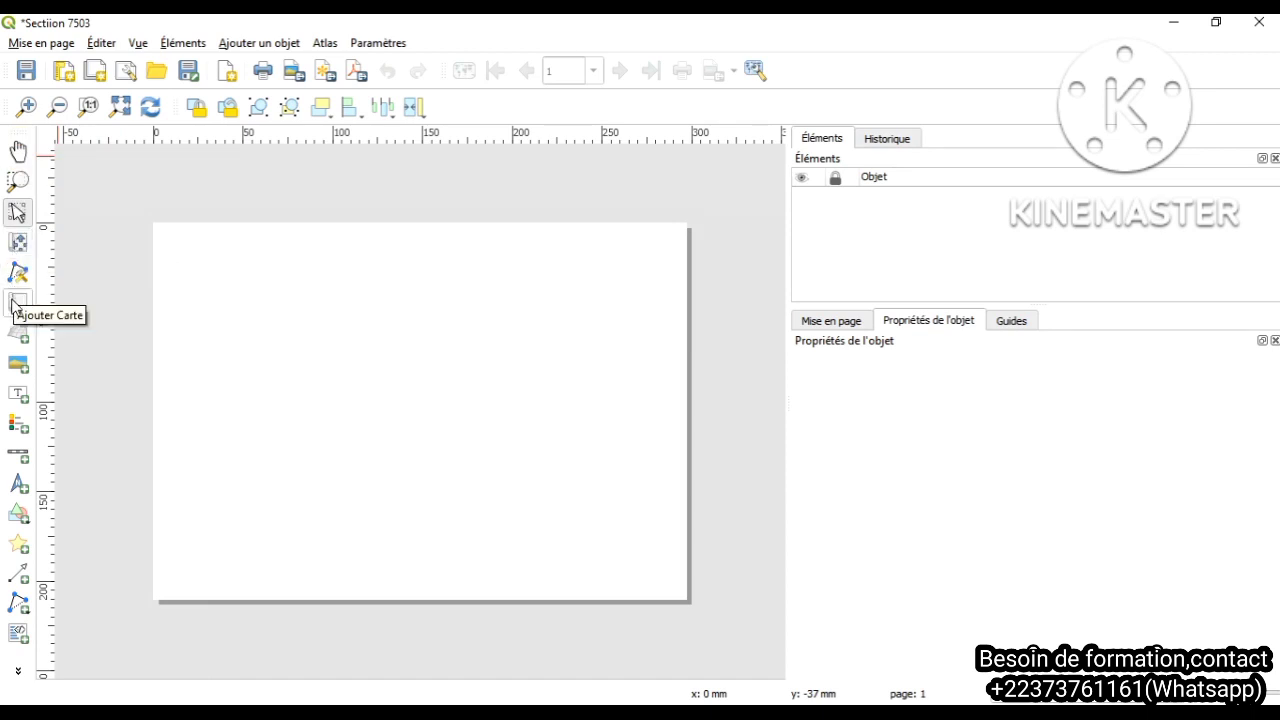
pyautogui.click(387, 444)
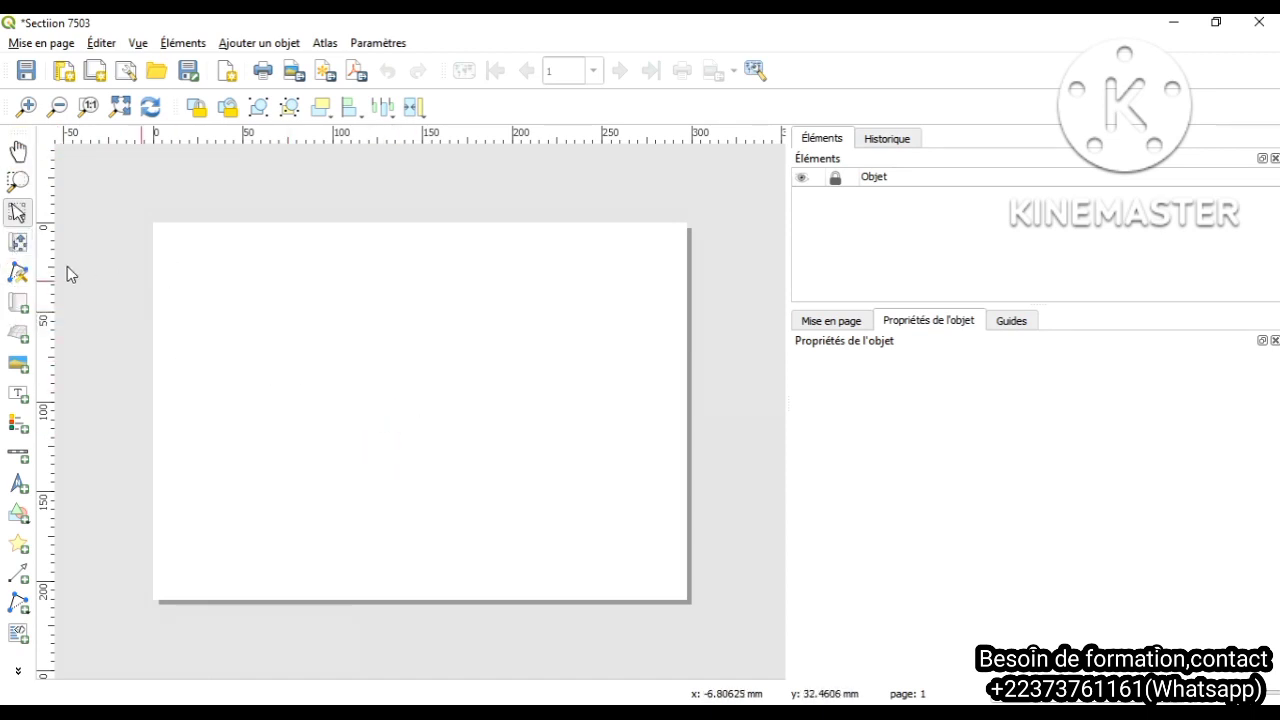
pyautogui.click(20, 303)
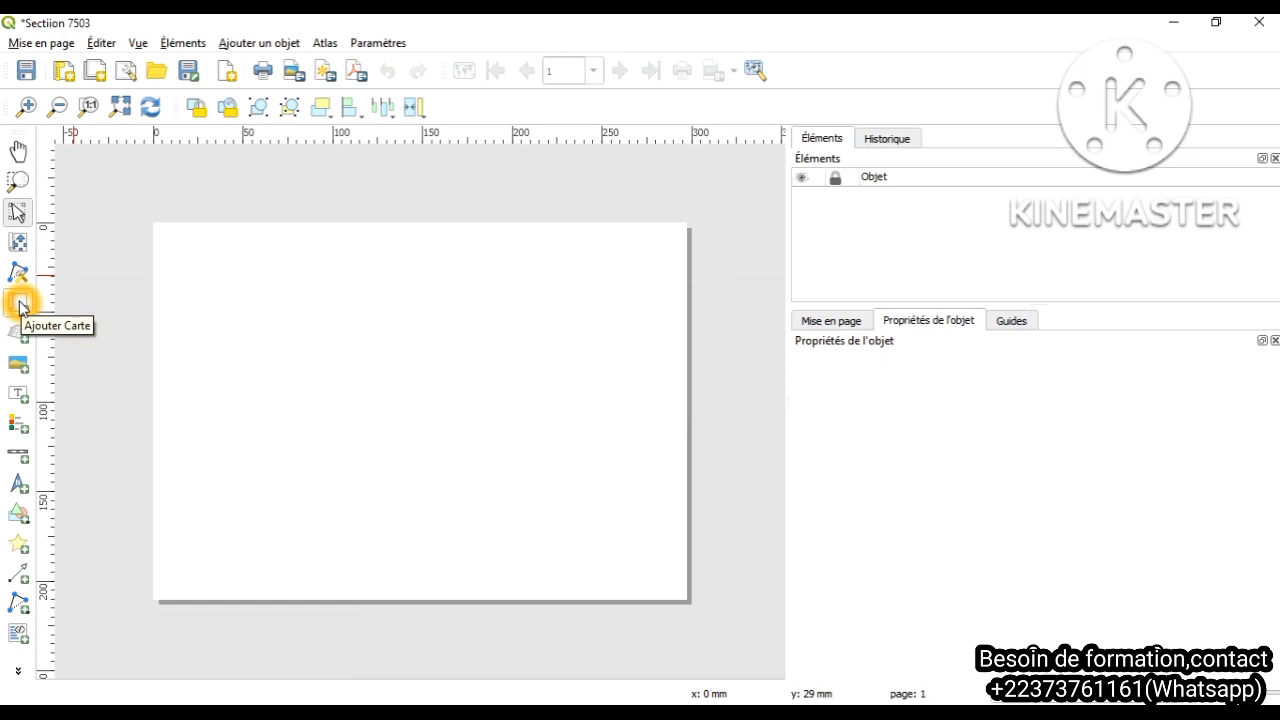
pyautogui.click(20, 305)
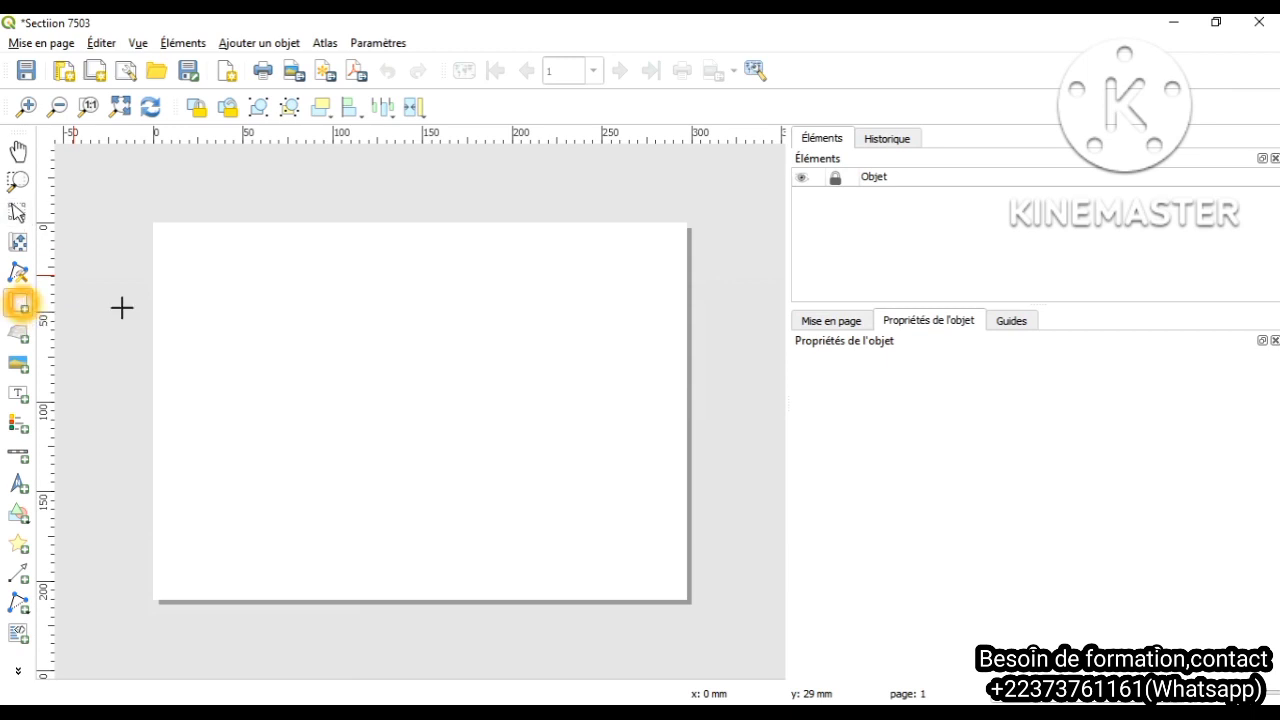
pyautogui.click(254, 286)
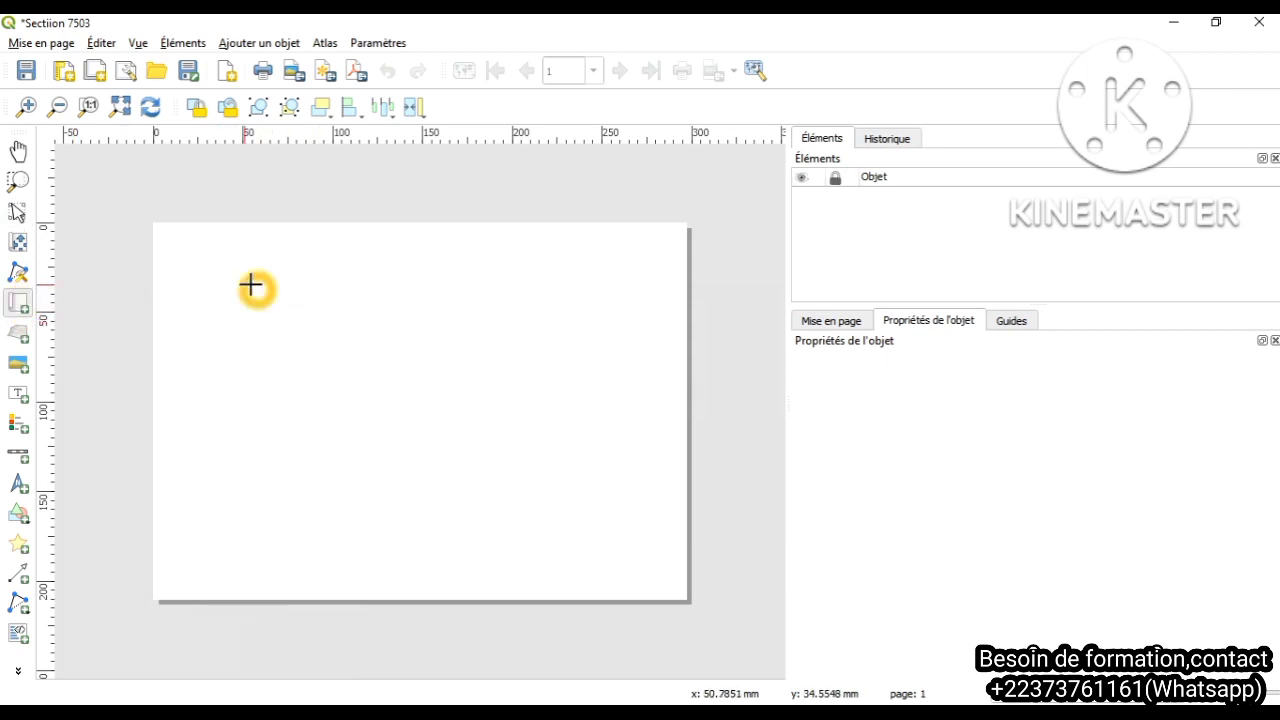
pyautogui.click(214, 270)
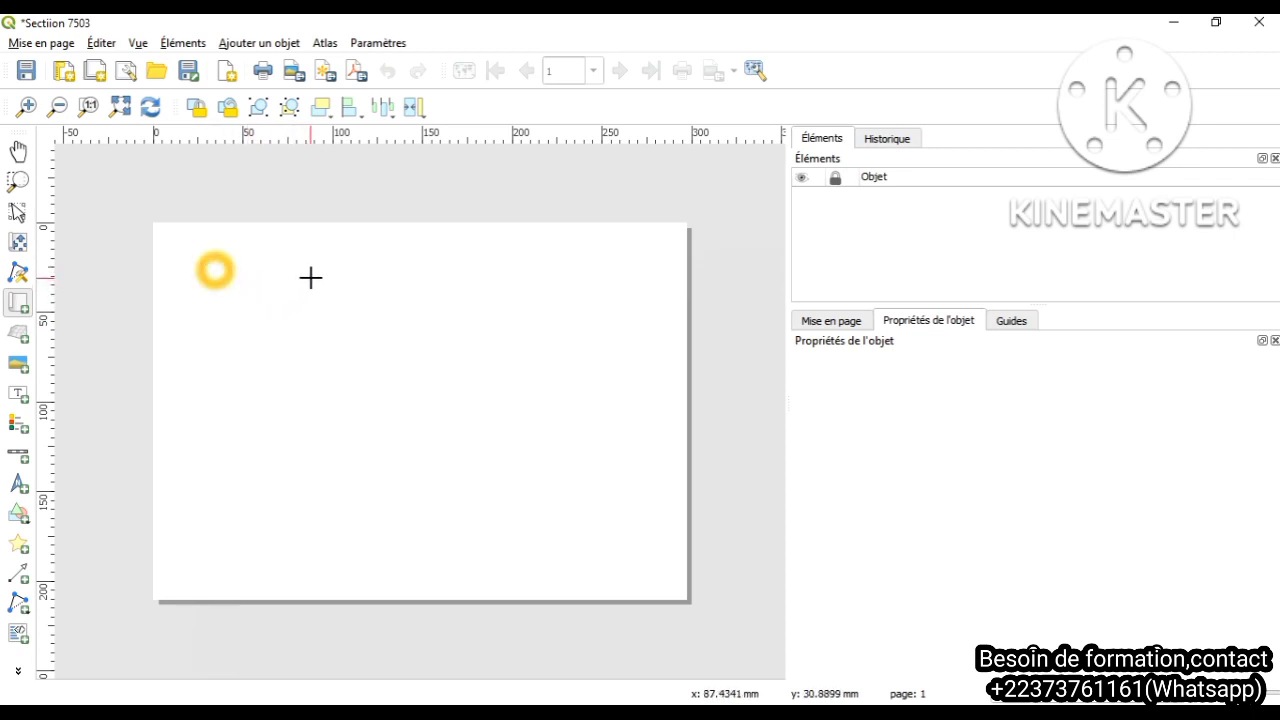
pyautogui.moveTo(311, 277); pyautogui.dragTo(654, 525)
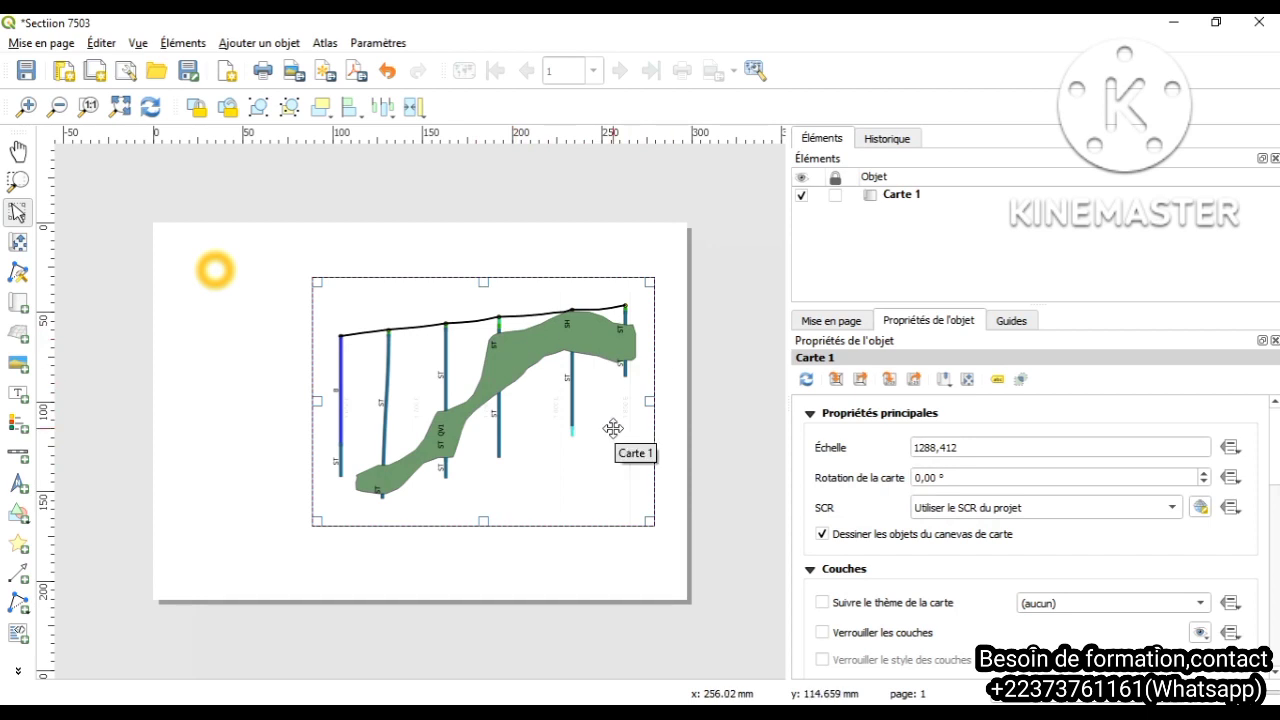
# Step: Add a north arrow about 15 mm wide and 28 mm high in the page's upper-left corner
pyautogui.click(20, 485)
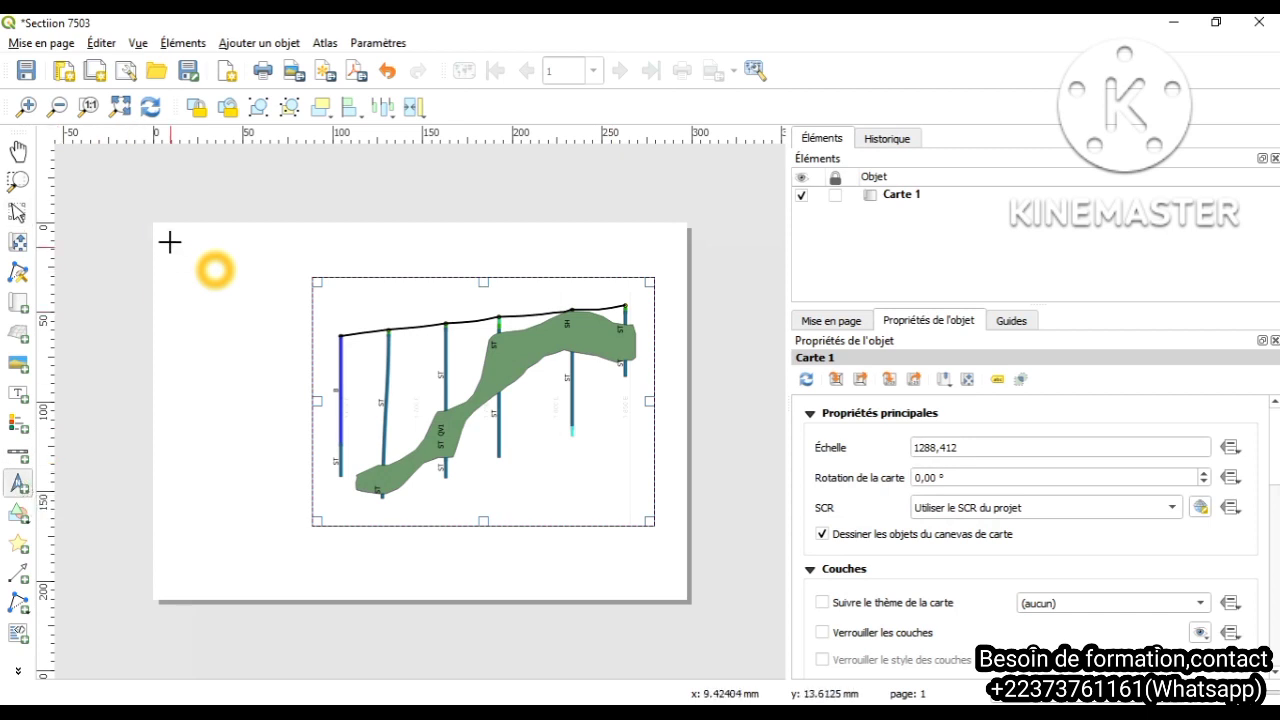
pyautogui.moveTo(169, 238); pyautogui.dragTo(196, 287)
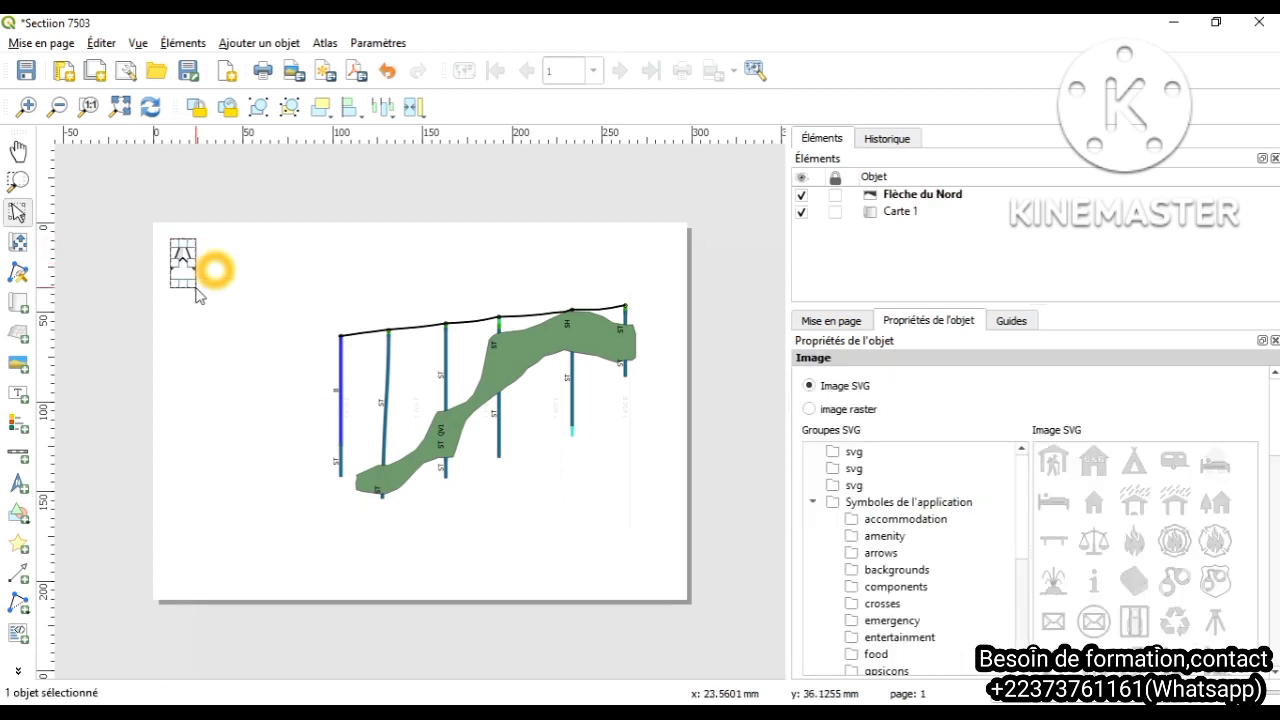
pyautogui.click(229, 199)
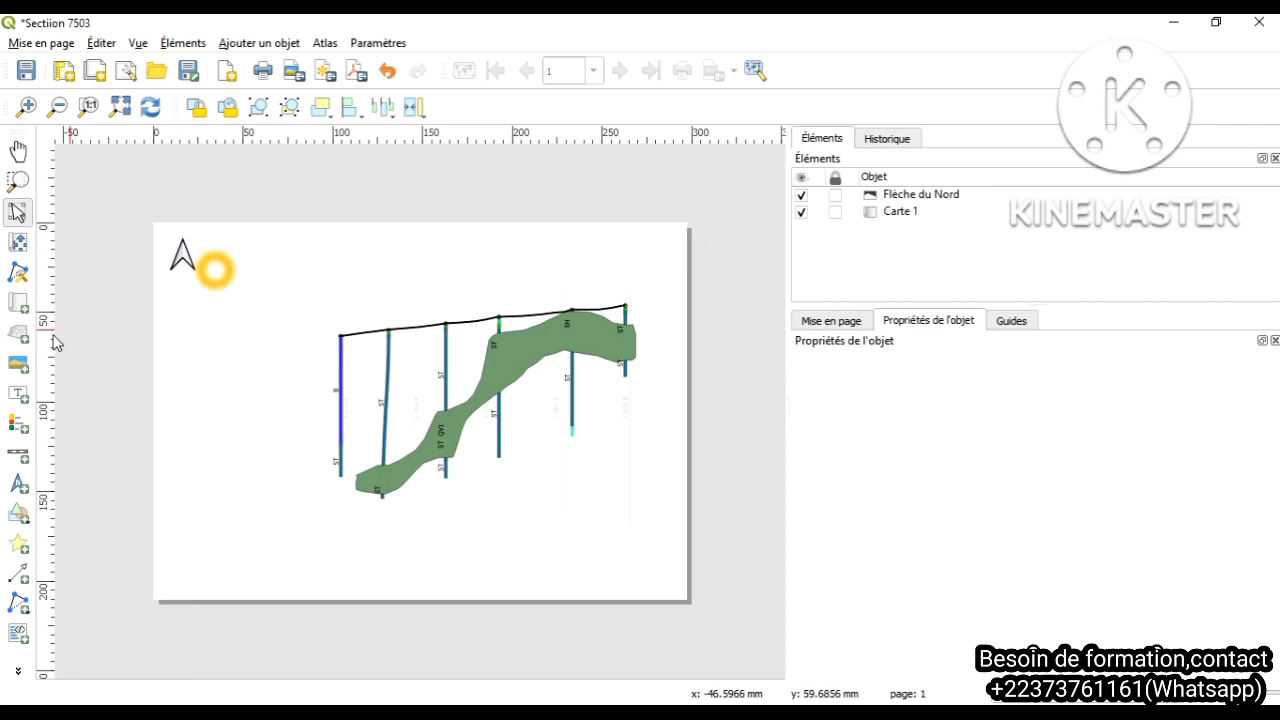
# Step: Add a title label above the map on the page with the text "Section 7503N"
pyautogui.click(19, 393)
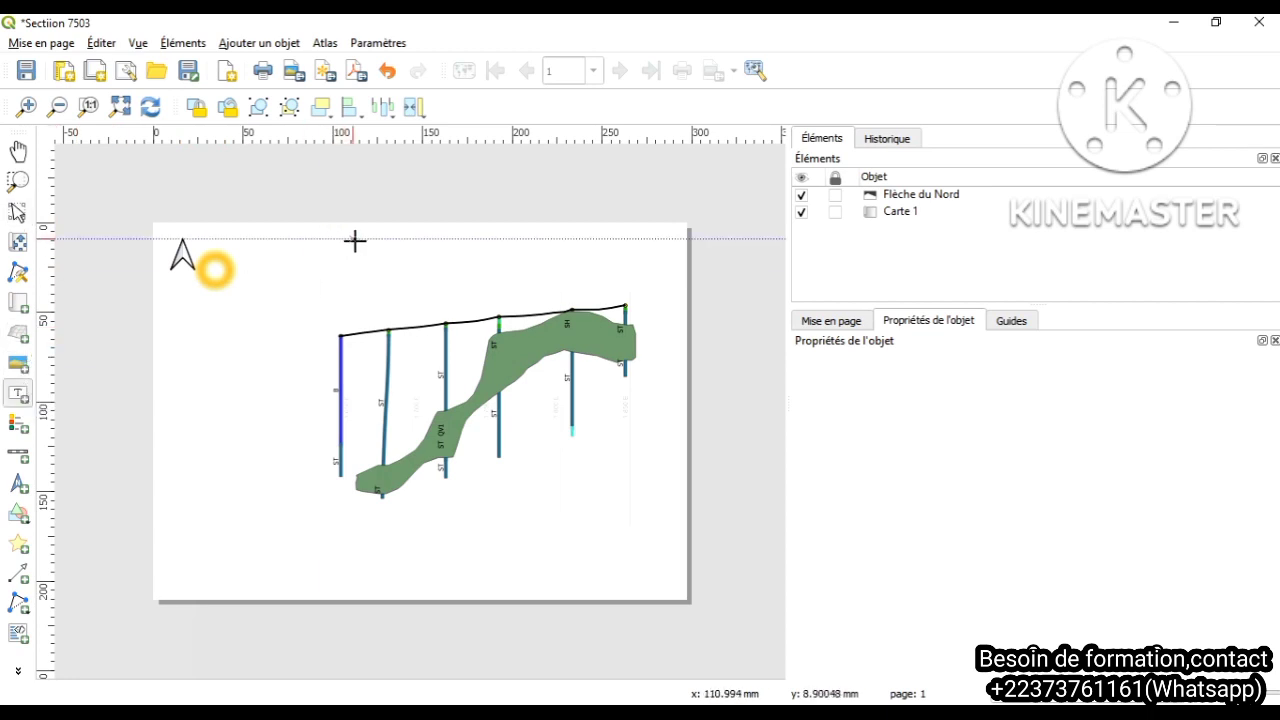
pyautogui.moveTo(364, 238); pyautogui.dragTo(575, 264)
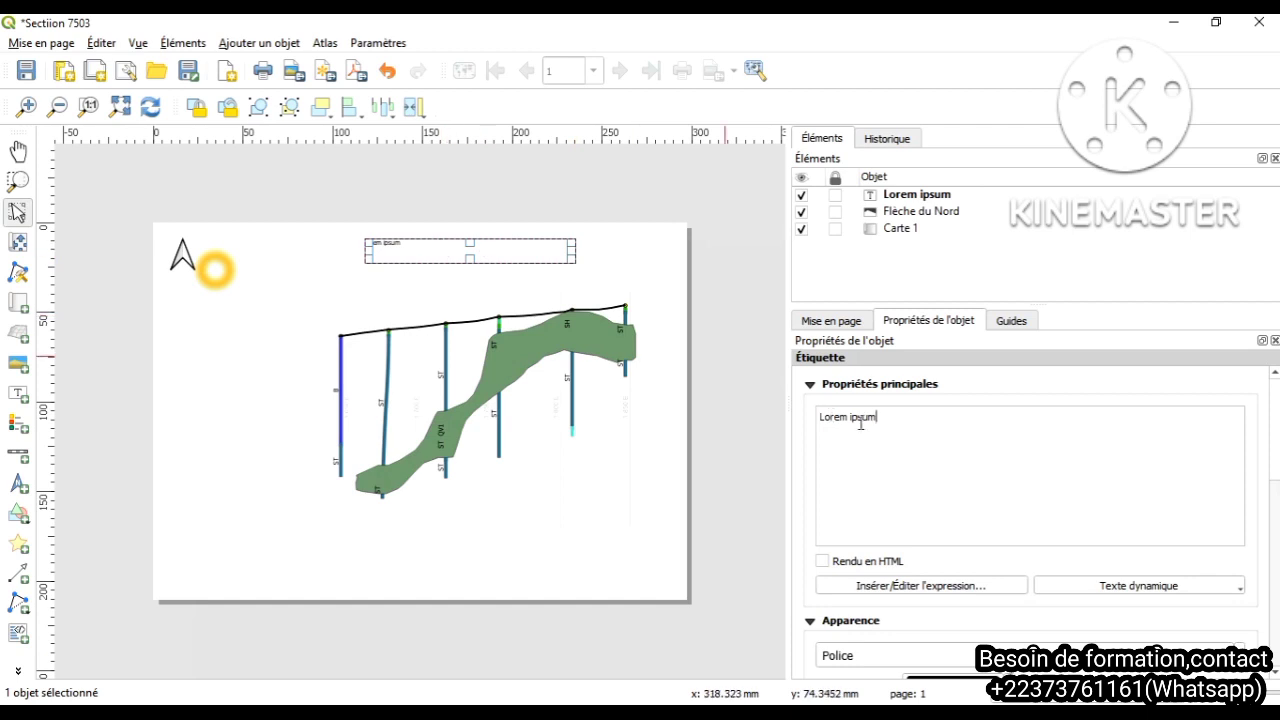
pyautogui.moveTo(877, 420); pyautogui.dragTo(821, 422)
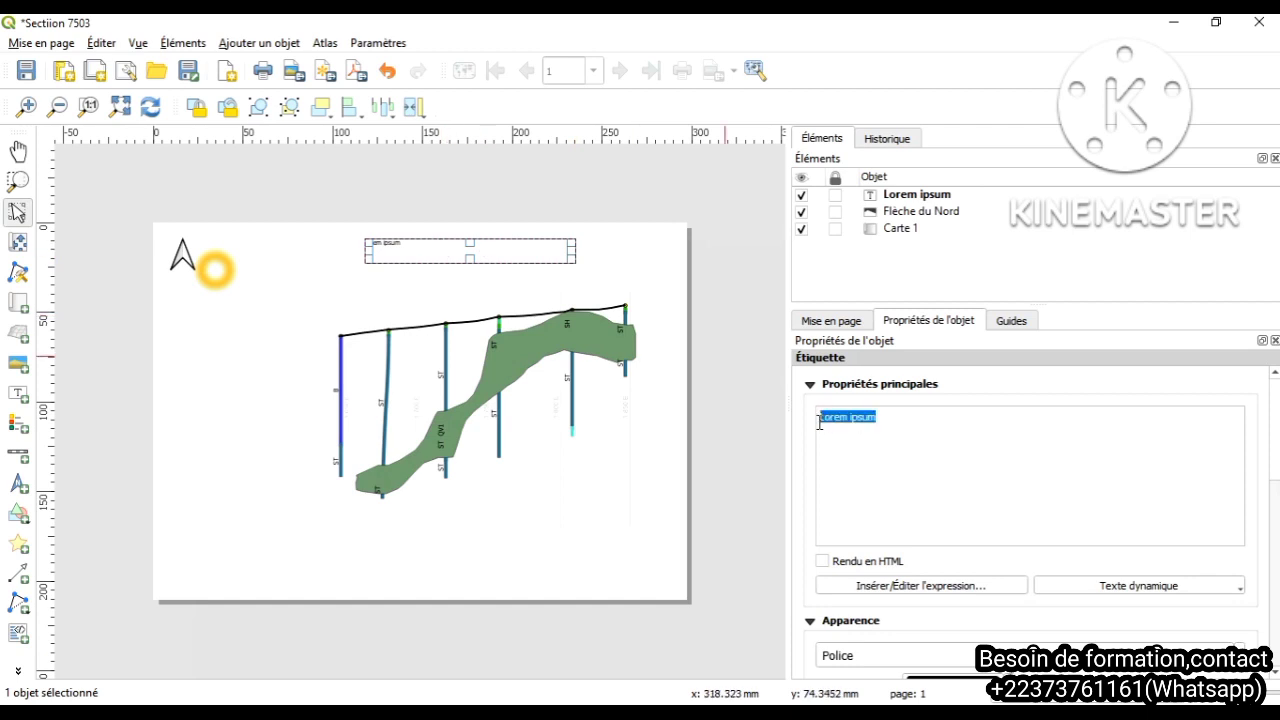
pyautogui.write('Secti')
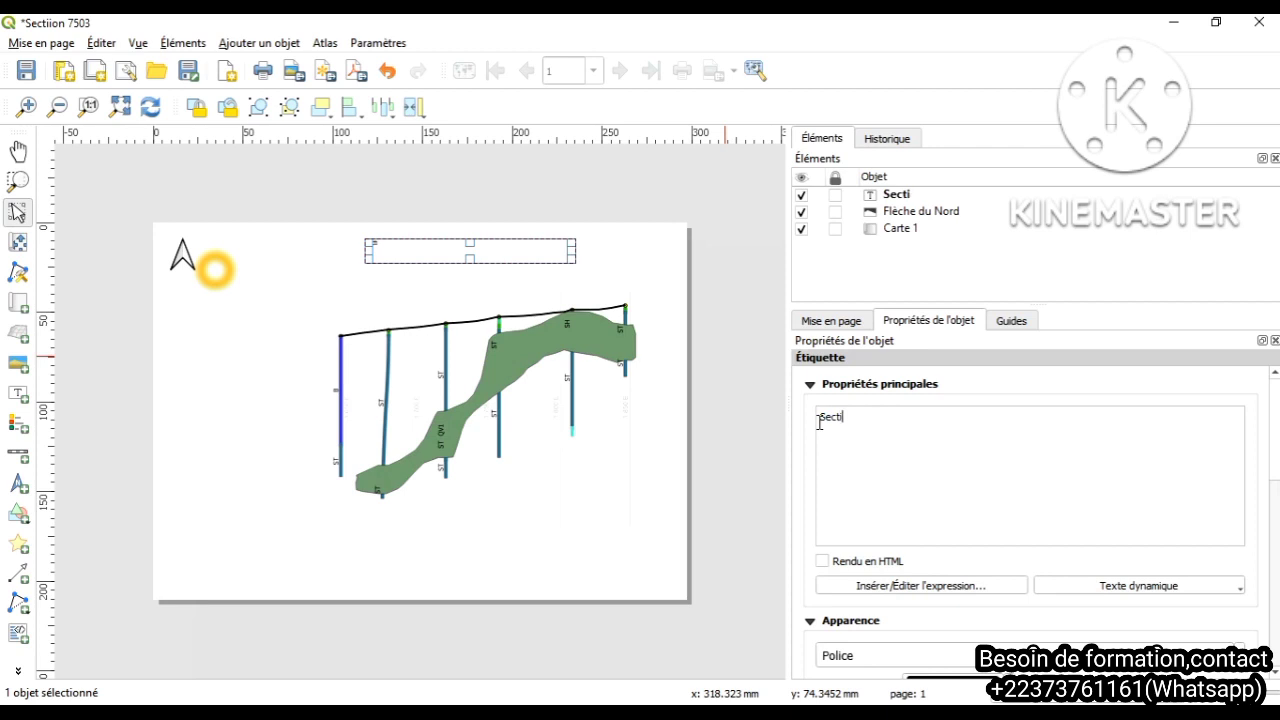
pyautogui.write('on 7503N')
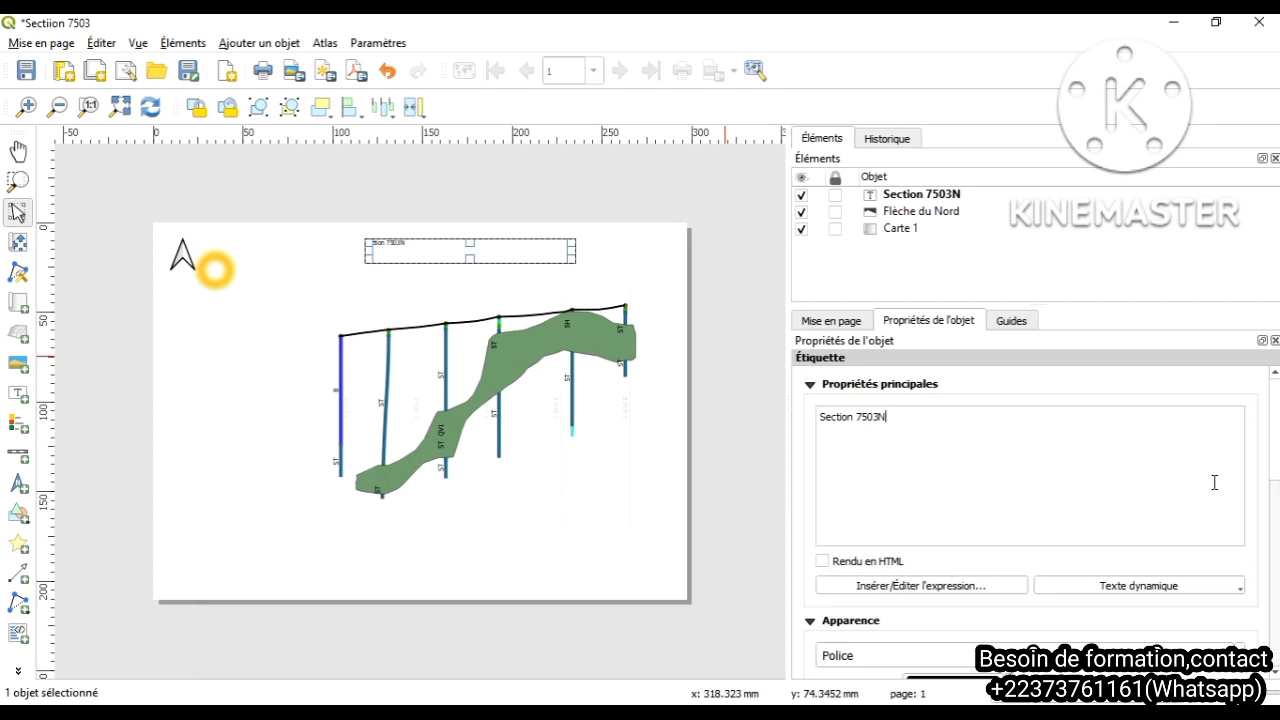
# Step: Set the title label's font size to 24 pt
pyautogui.scroll(-5, 1087, 601)
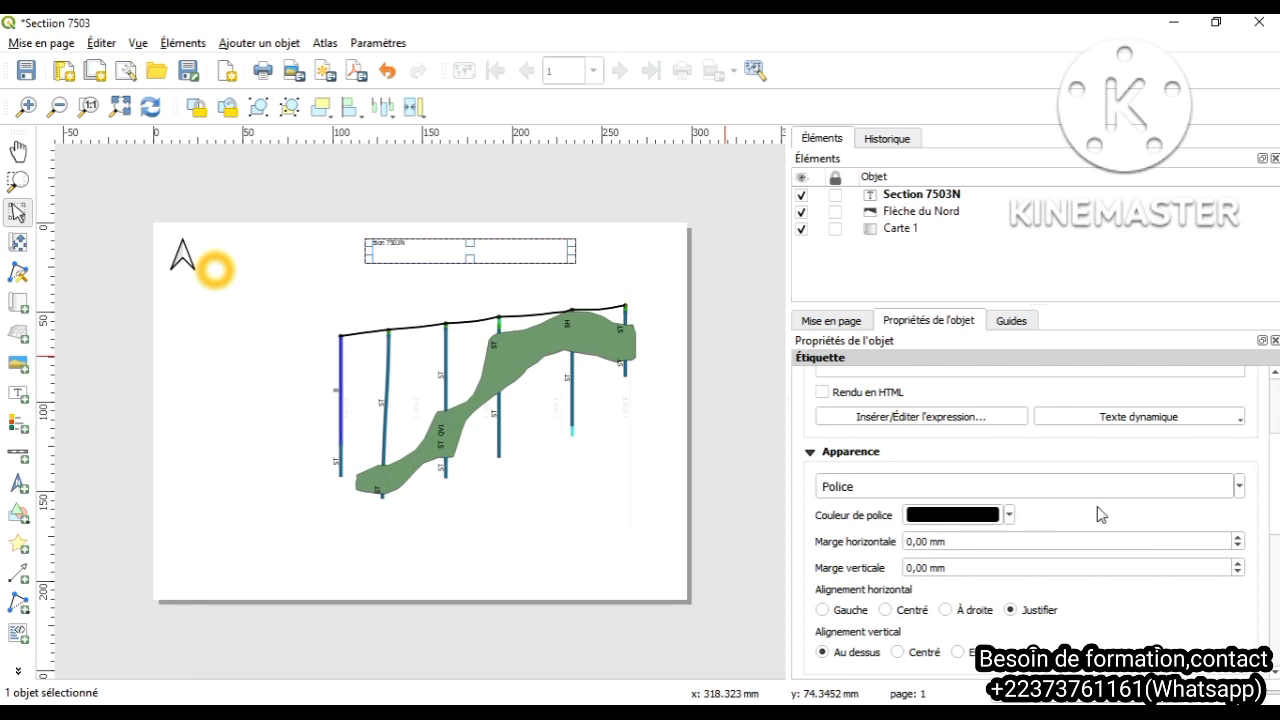
pyautogui.click(1239, 487)
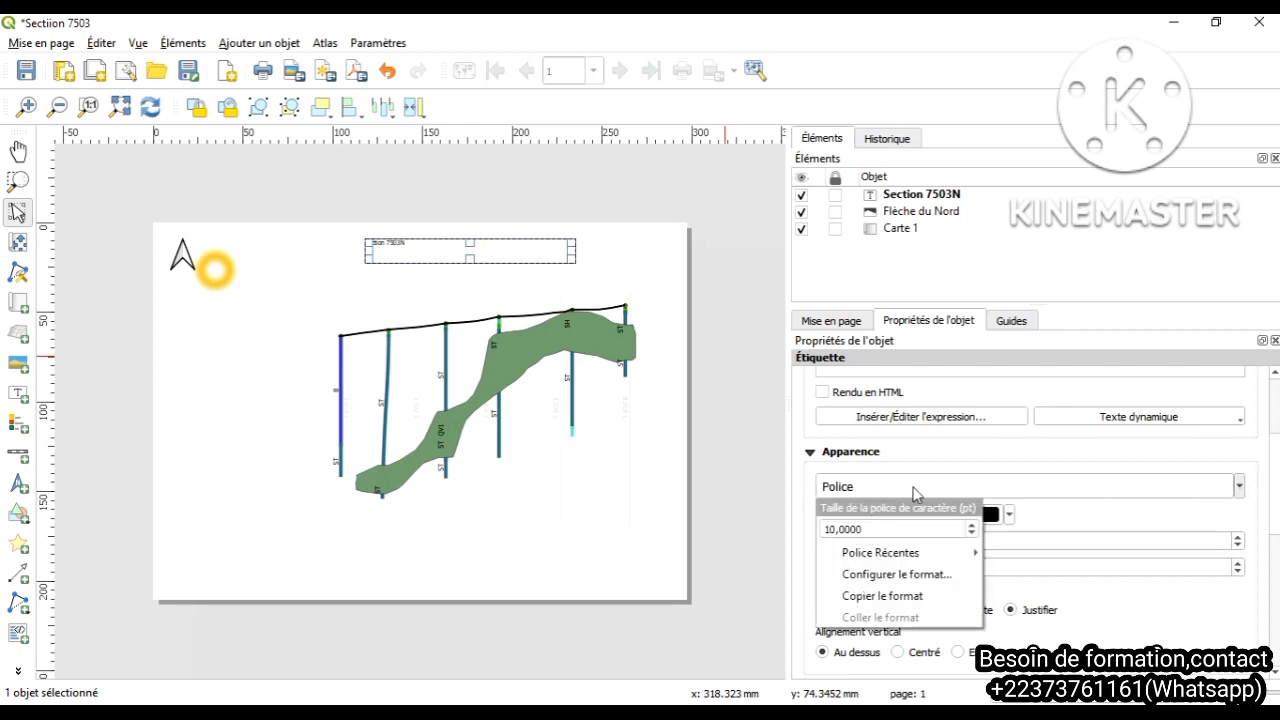
pyautogui.click(973, 527)
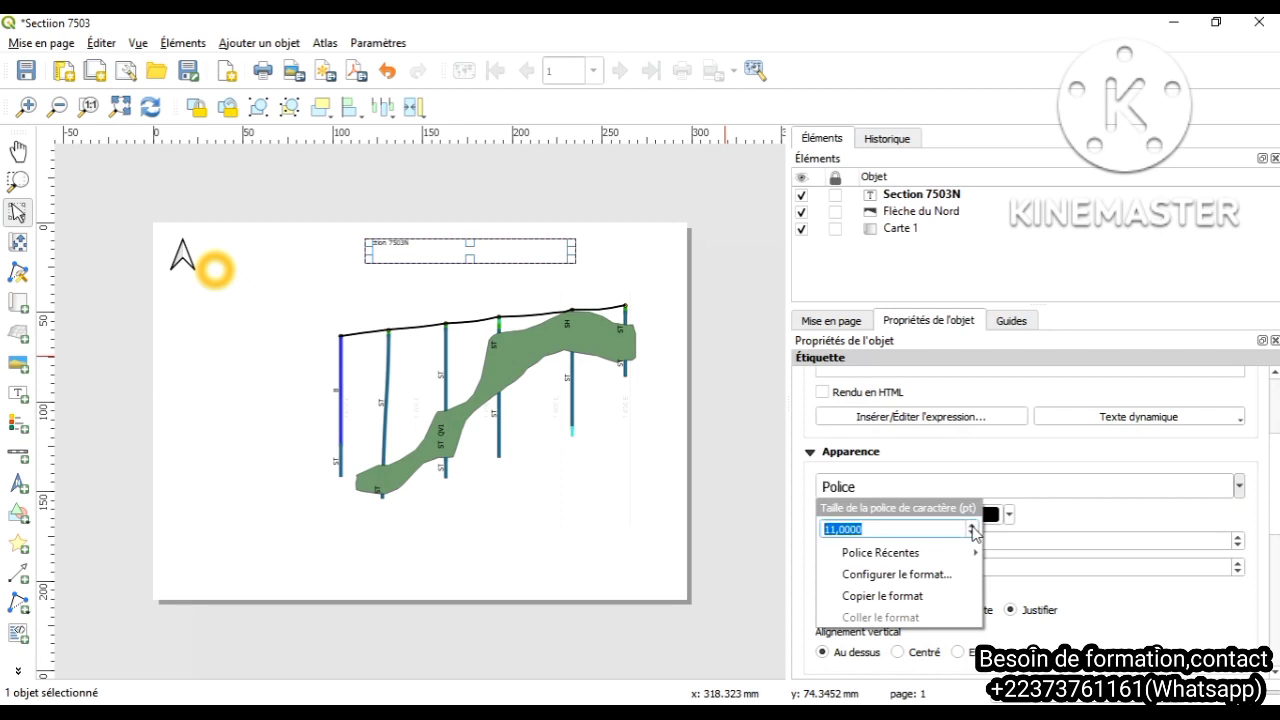
pyautogui.click(973, 527)
pyautogui.click(973, 527)
pyautogui.click(973, 527)
pyautogui.click(973, 527)
pyautogui.click(973, 527)
pyautogui.click(973, 527)
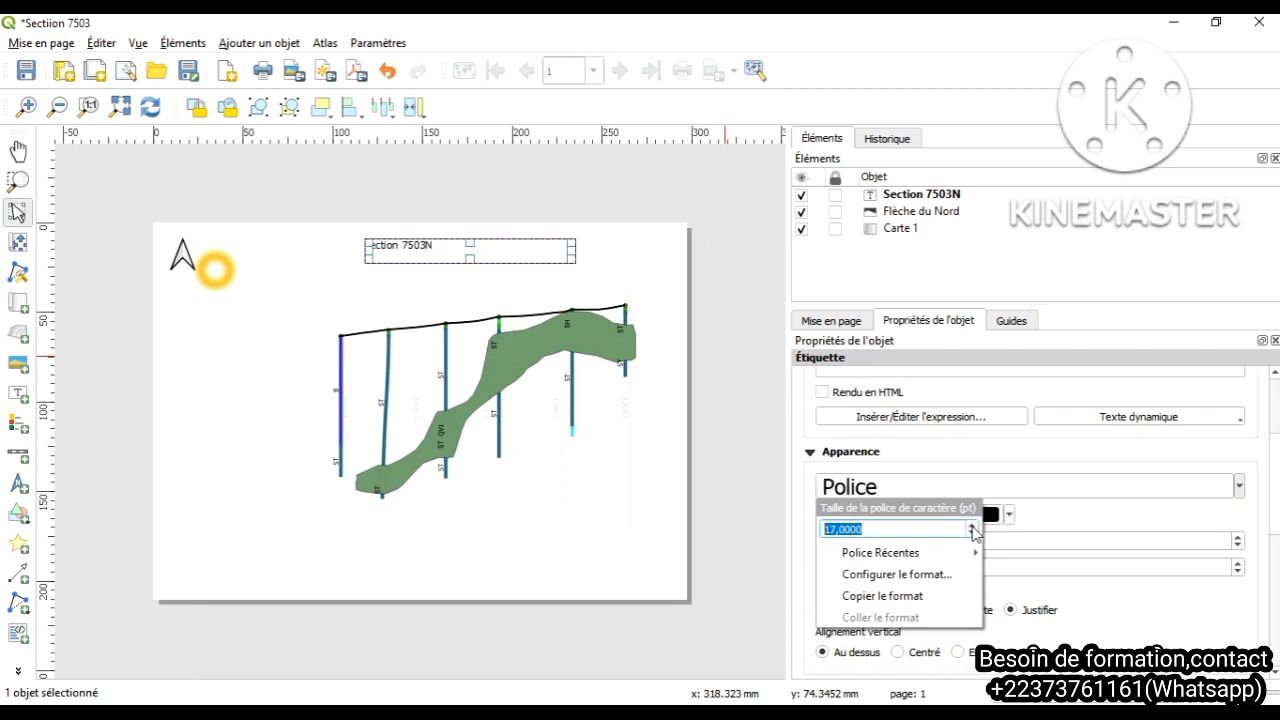
pyautogui.click(973, 527)
pyautogui.click(973, 527)
pyautogui.click(973, 527)
pyautogui.click(973, 527)
pyautogui.click(973, 527)
pyautogui.click(973, 527)
pyautogui.click(973, 527)
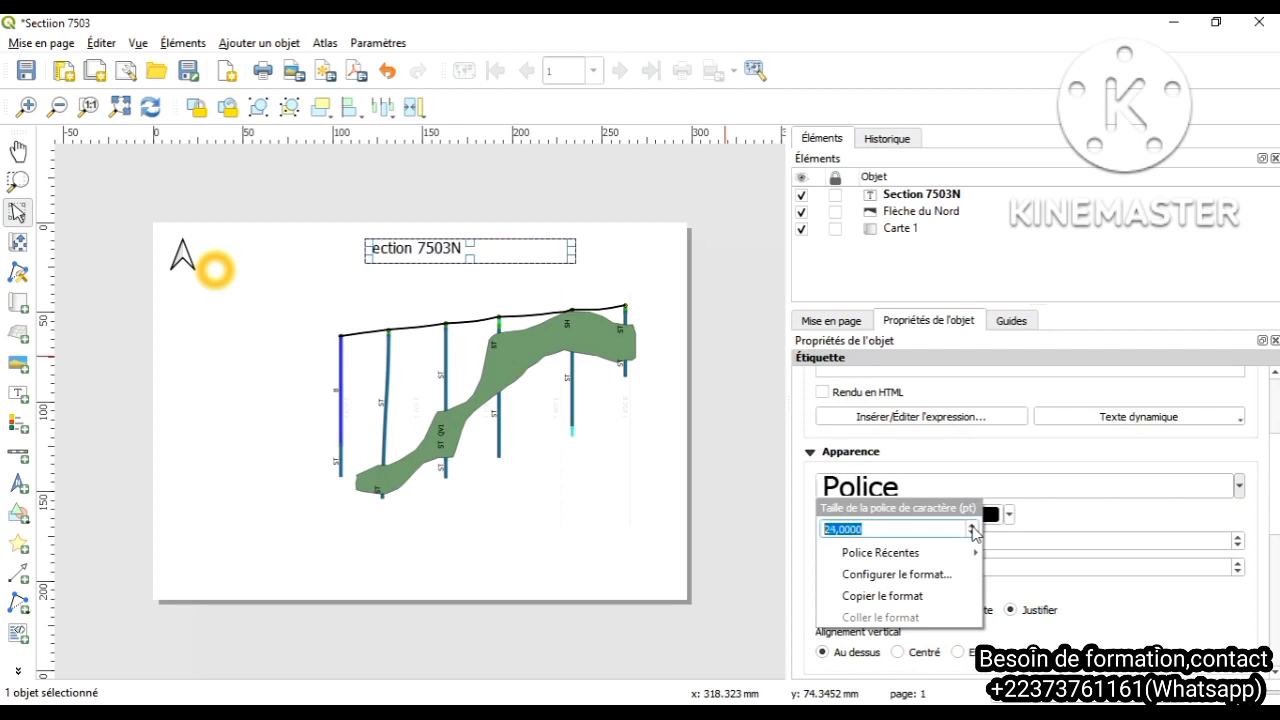
pyautogui.click(1112, 636)
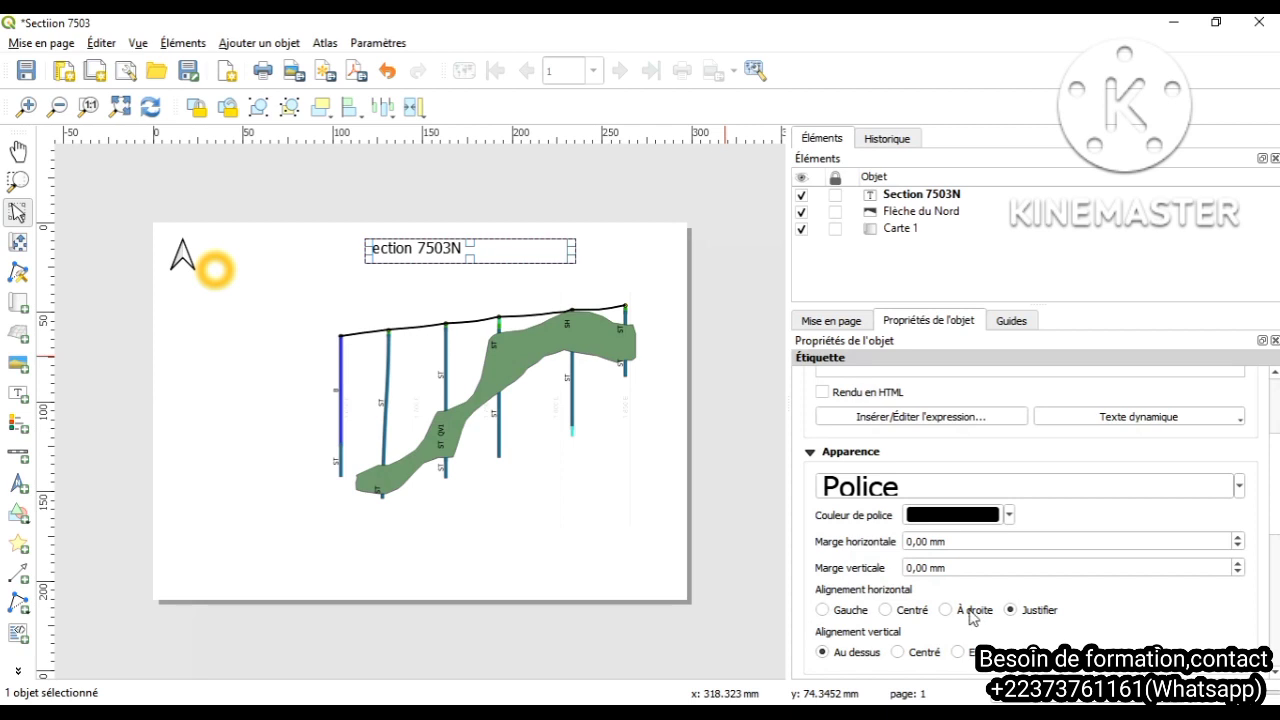
# Step: Center the title text horizontally within its label and deselect the label
pyautogui.click(885, 610)
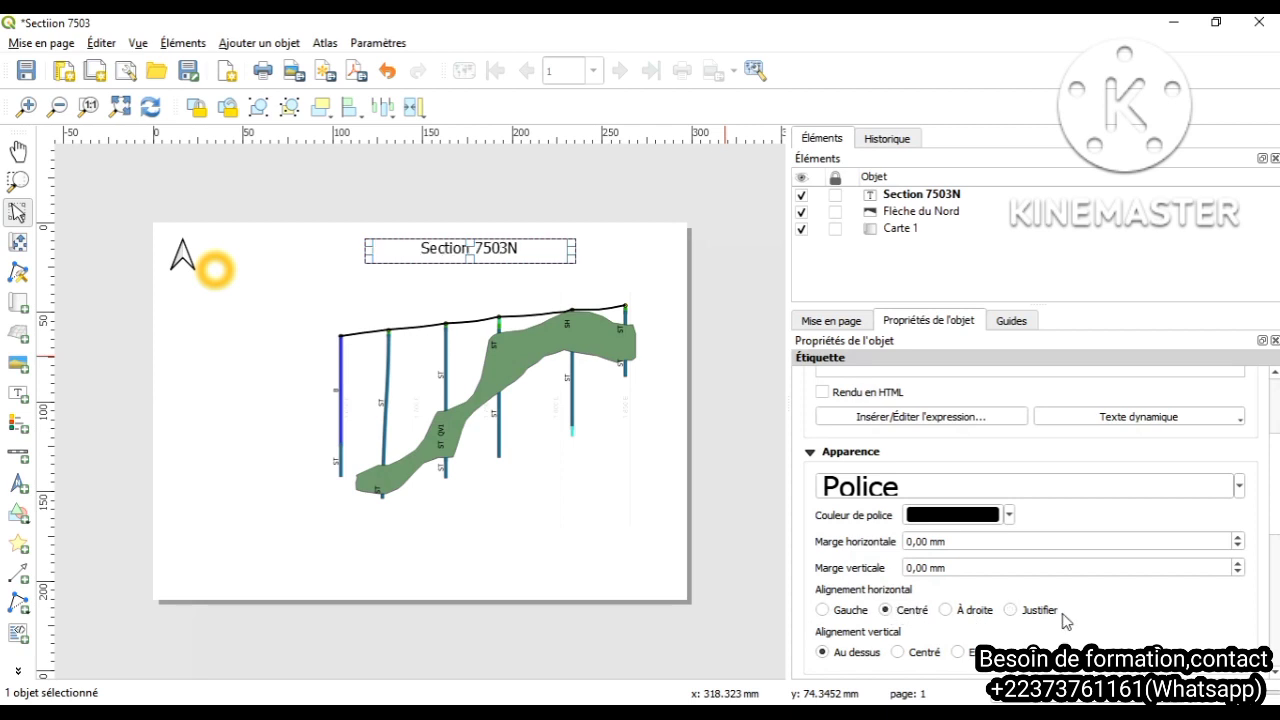
pyautogui.scroll(-5, 1276, 678)
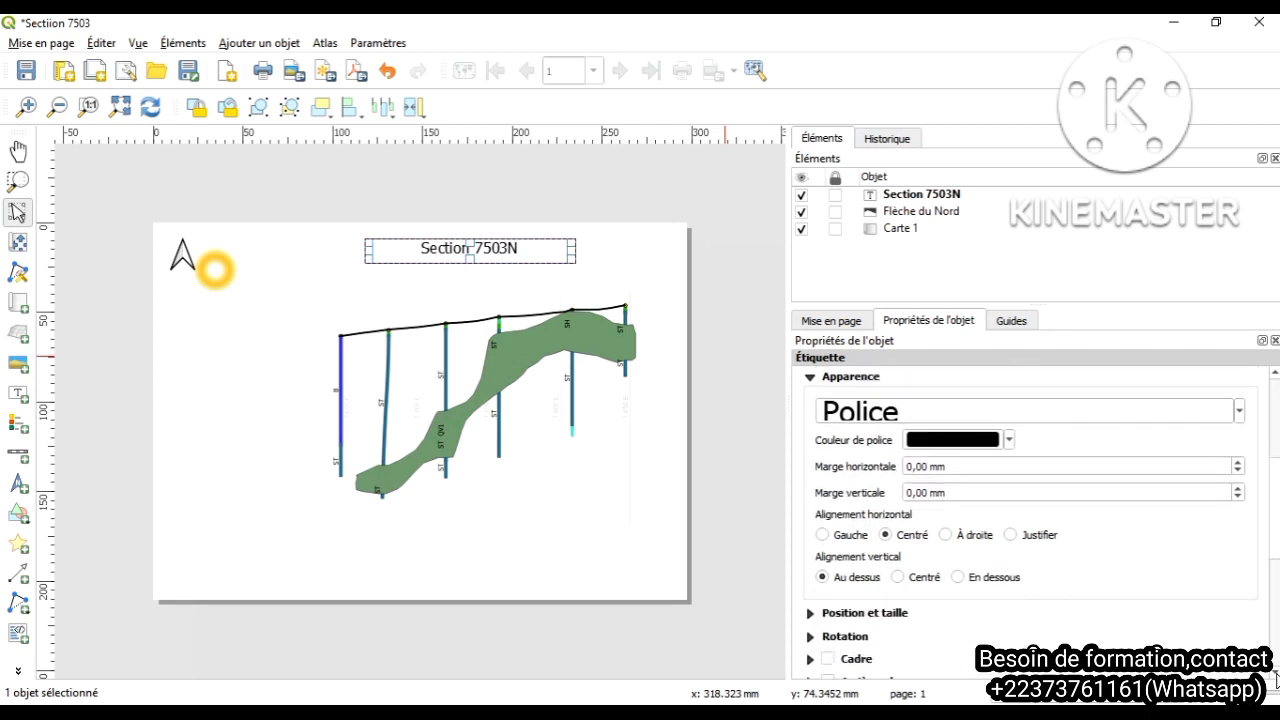
pyautogui.scroll(-1, 1276, 678)
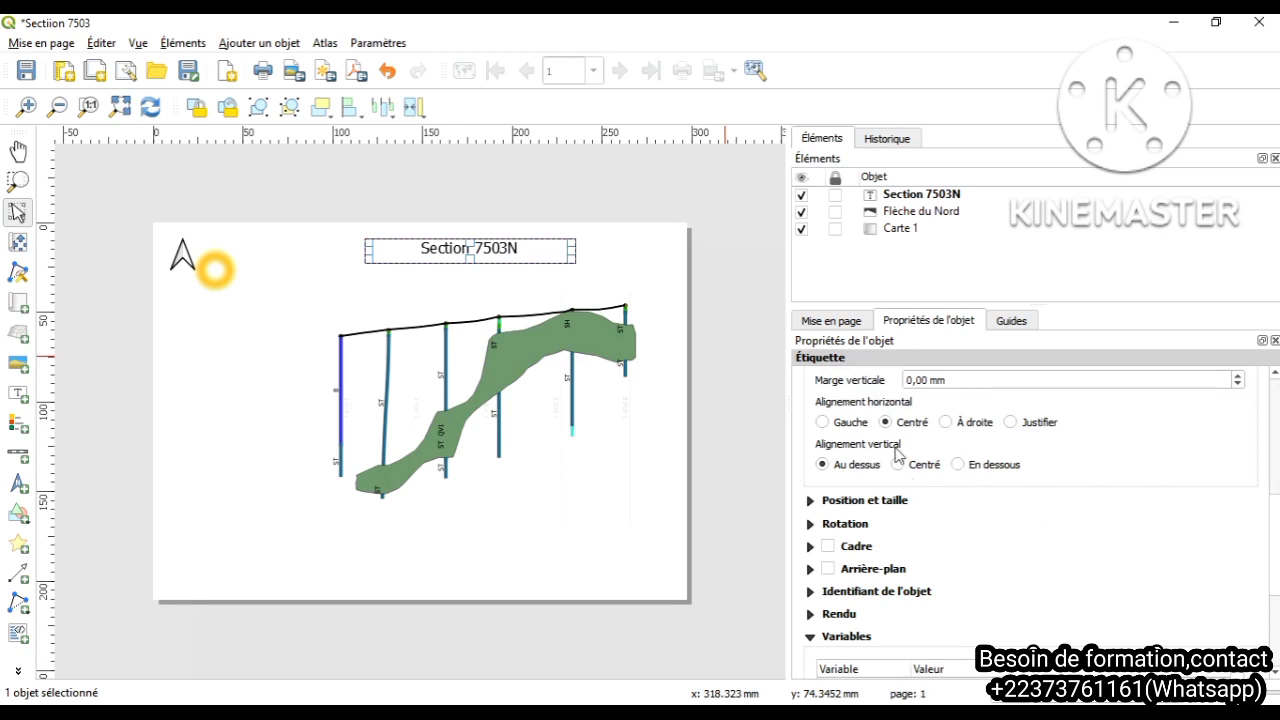
pyautogui.click(617, 218)
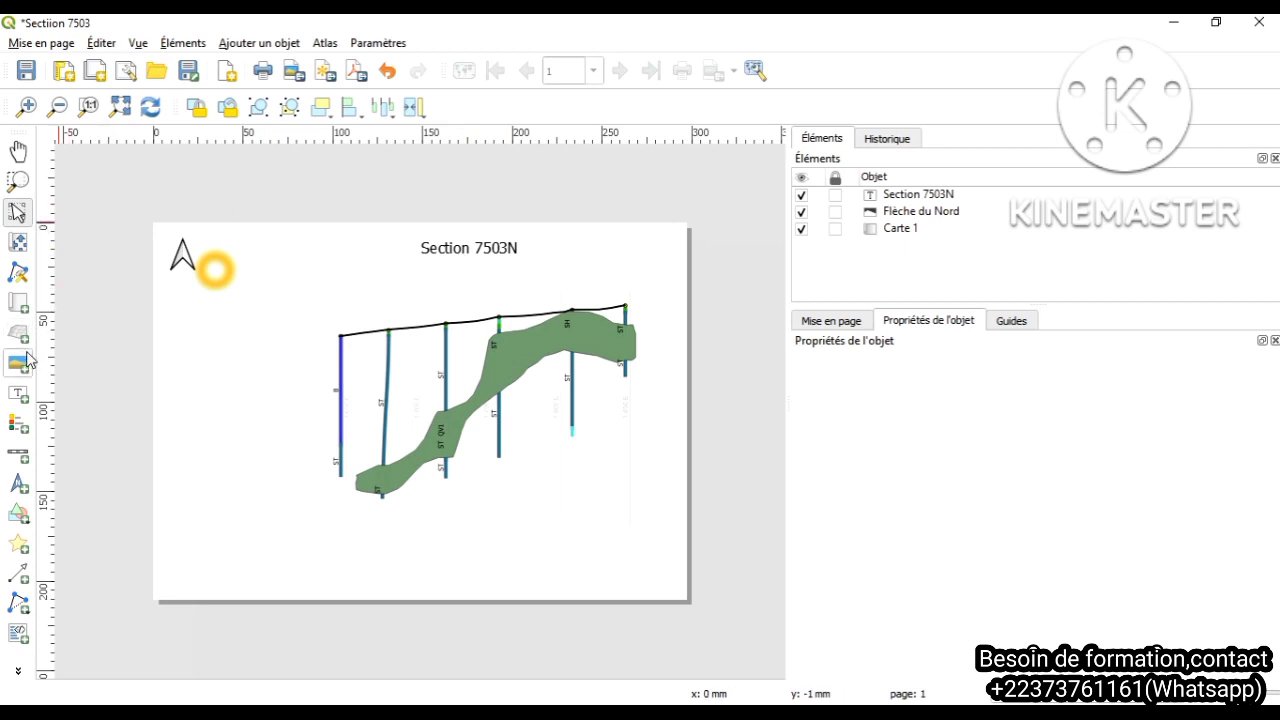
# Step: Add a legend in the page's lower-left area, below the north arrow, and look through its item list
pyautogui.click(27, 433)
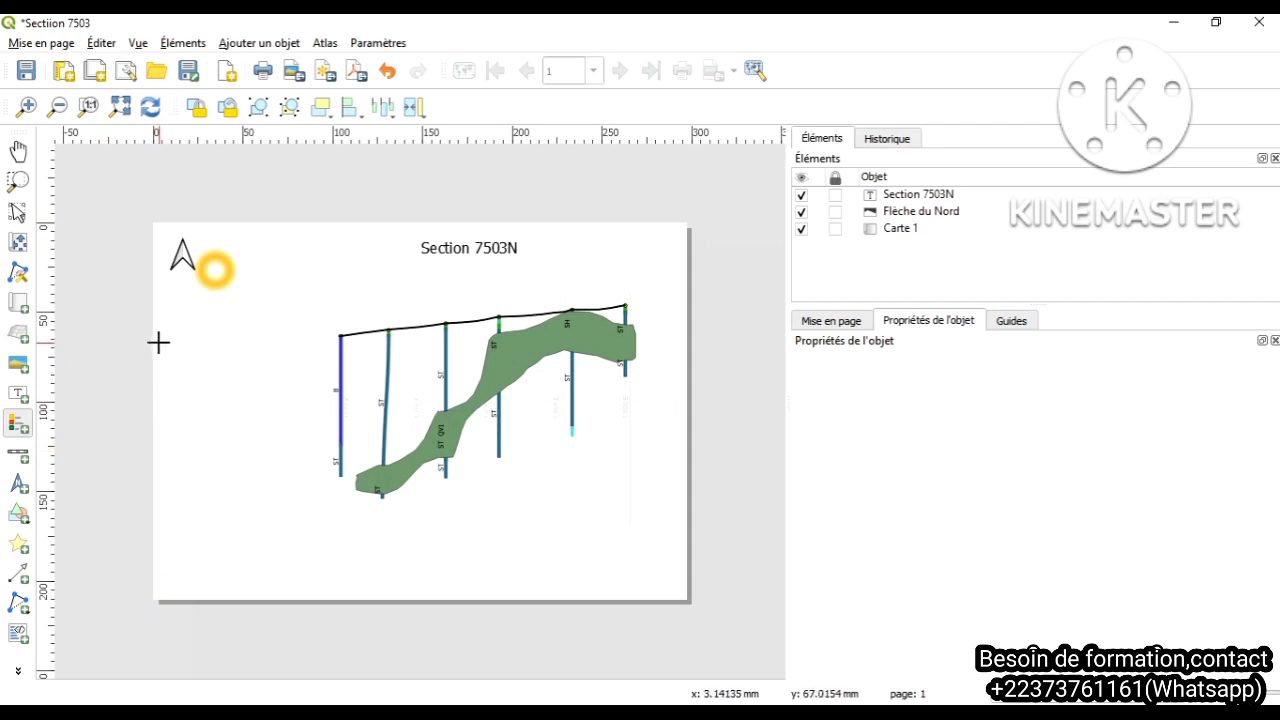
pyautogui.moveTo(154, 346); pyautogui.dragTo(288, 598)
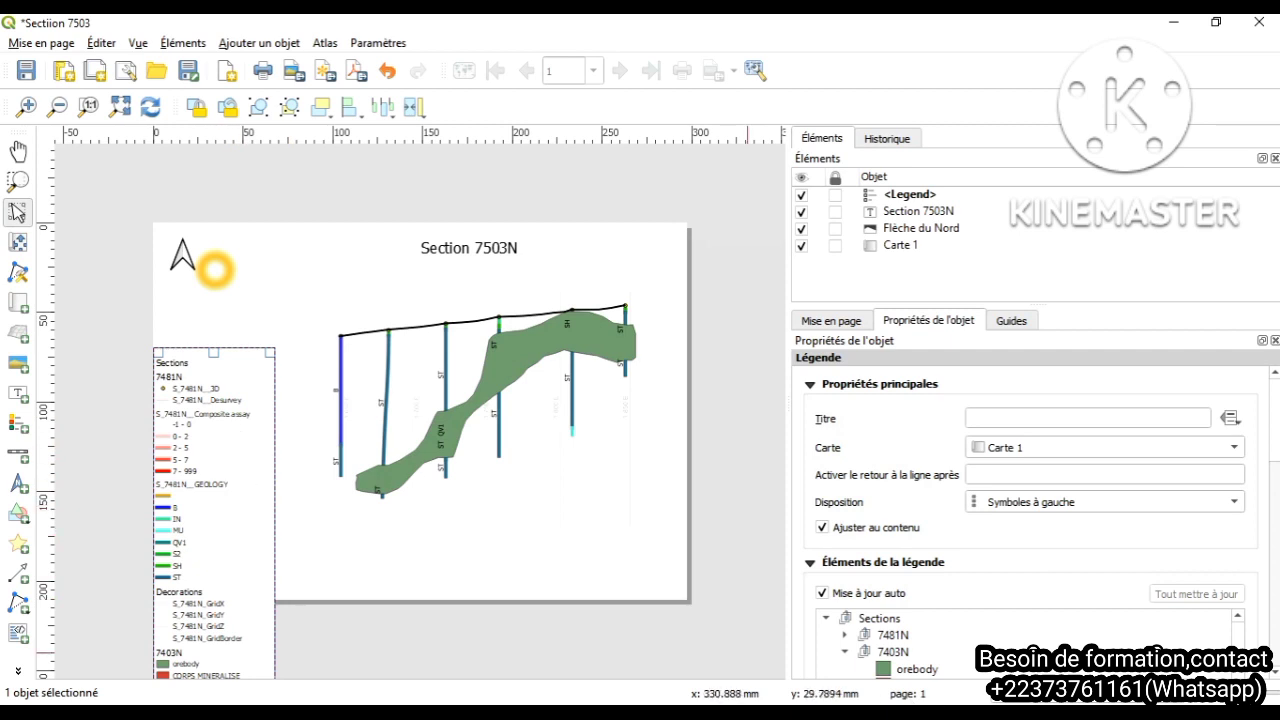
pyautogui.scroll(-5, 1275, 678)
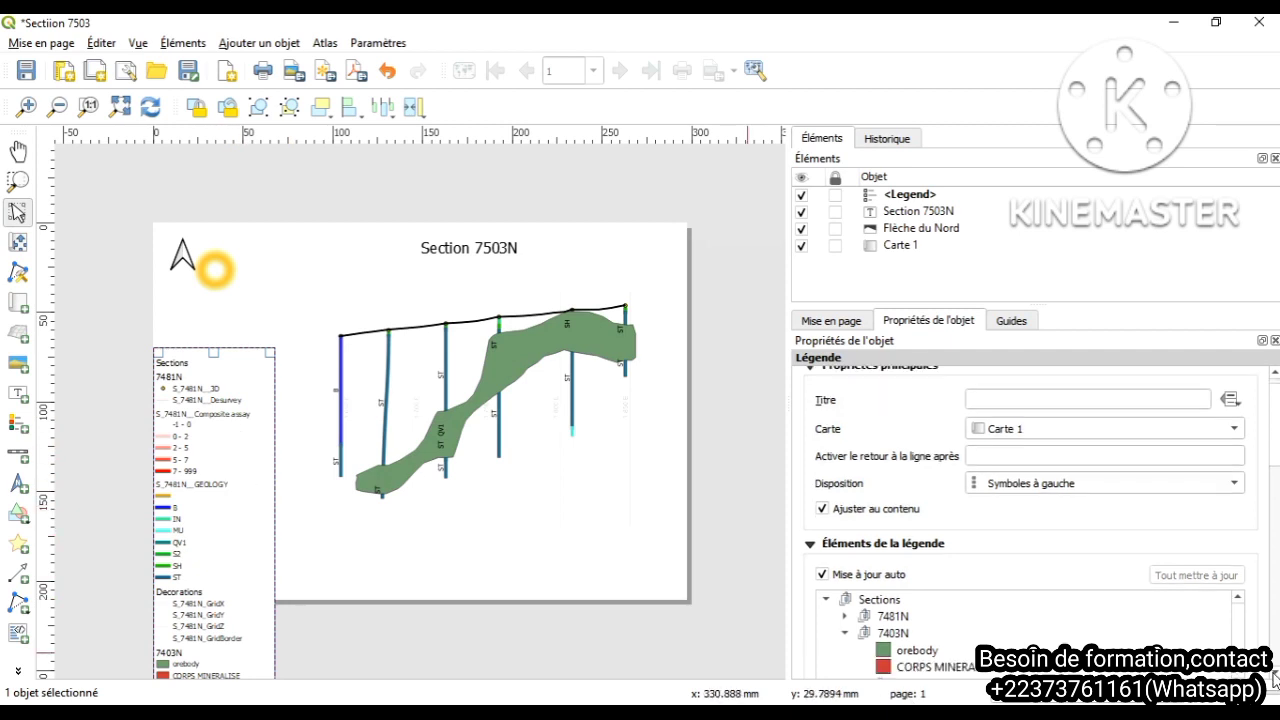
pyautogui.scroll(-2, 1276, 679)
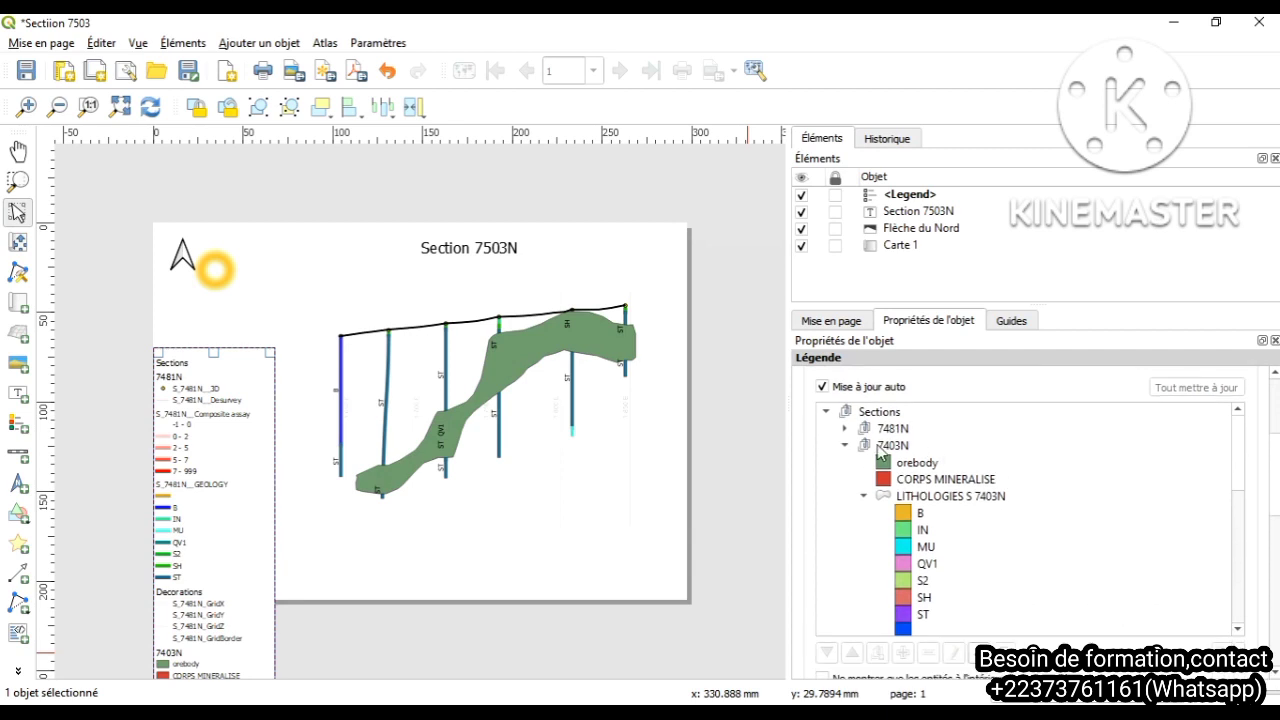
# Step: Change the title label's text to "Section 7403N"
pyautogui.click(489, 256)
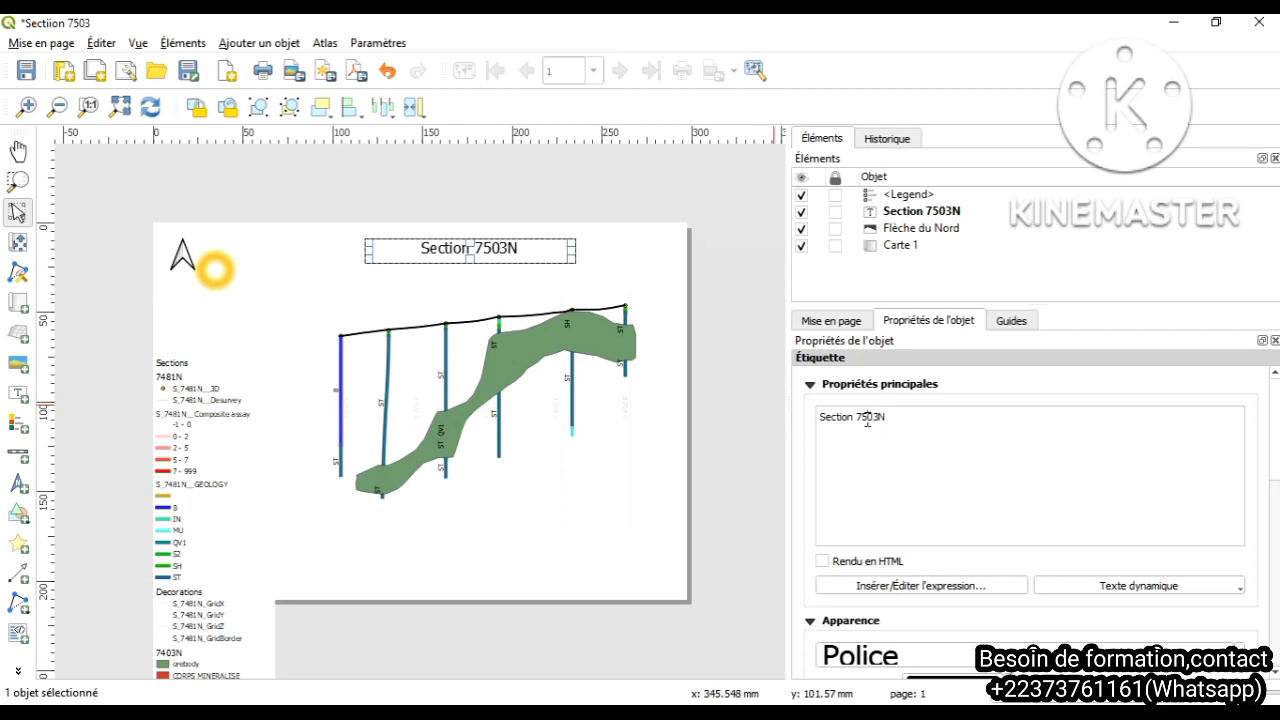
pyautogui.press('BackSpace')
pyautogui.write('4')
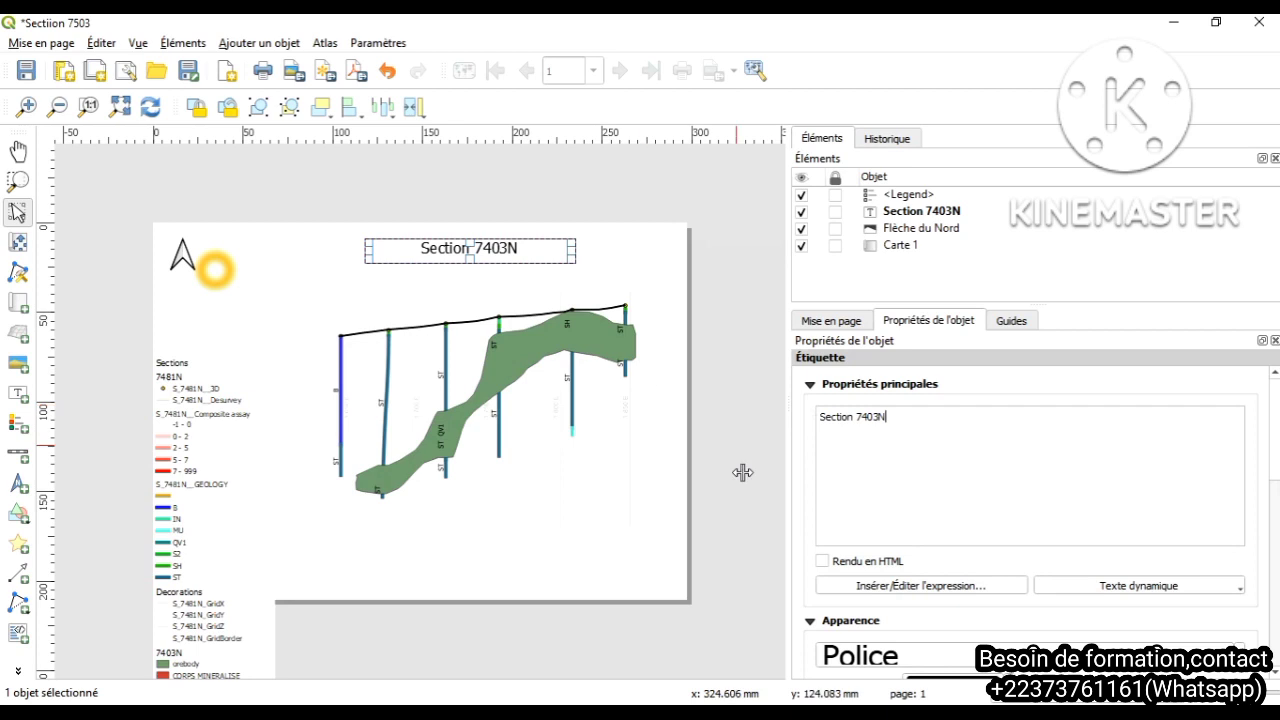
# Step: Turn off automatic updating of the legend's items
pyautogui.click(200, 497)
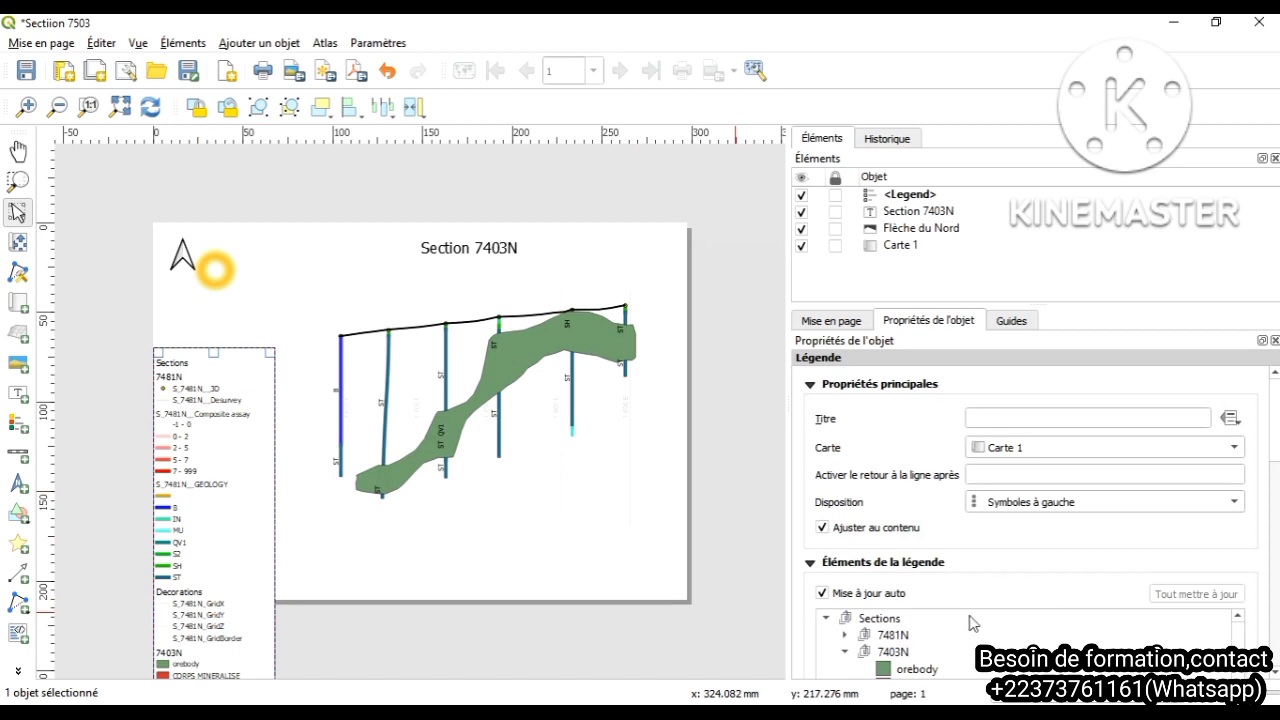
pyautogui.scroll(-5, 1274, 679)
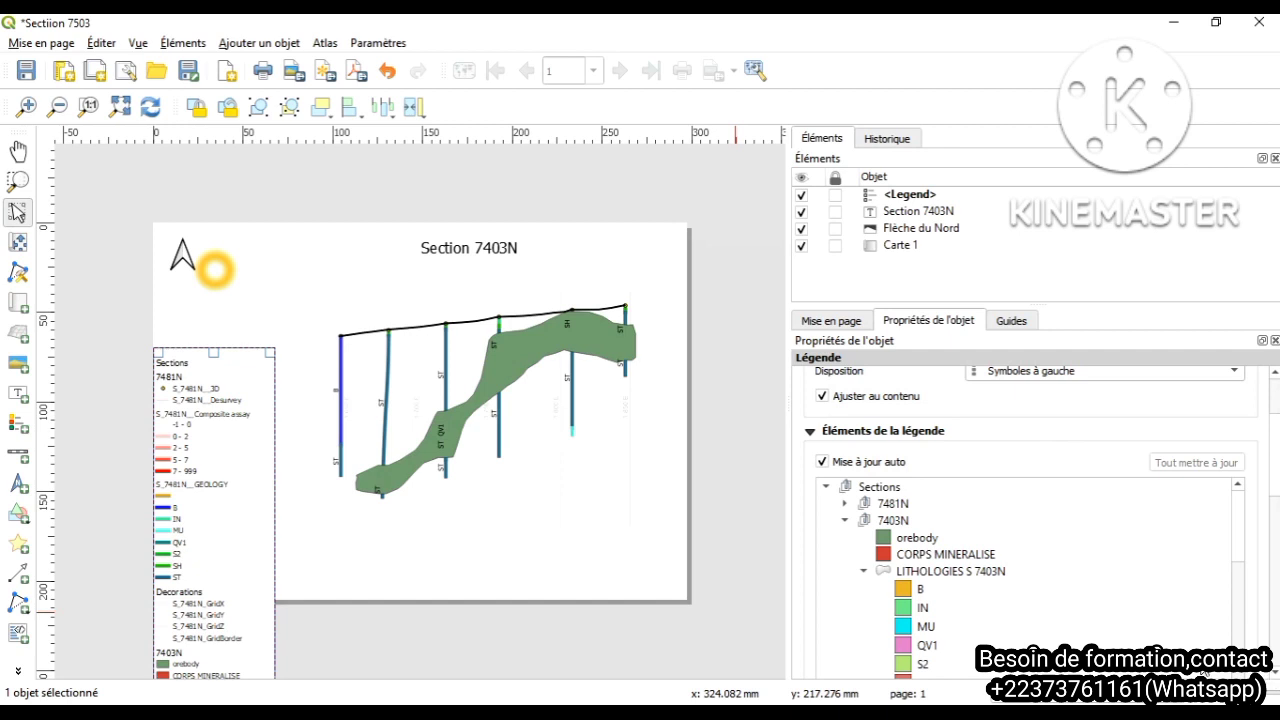
pyautogui.click(822, 464)
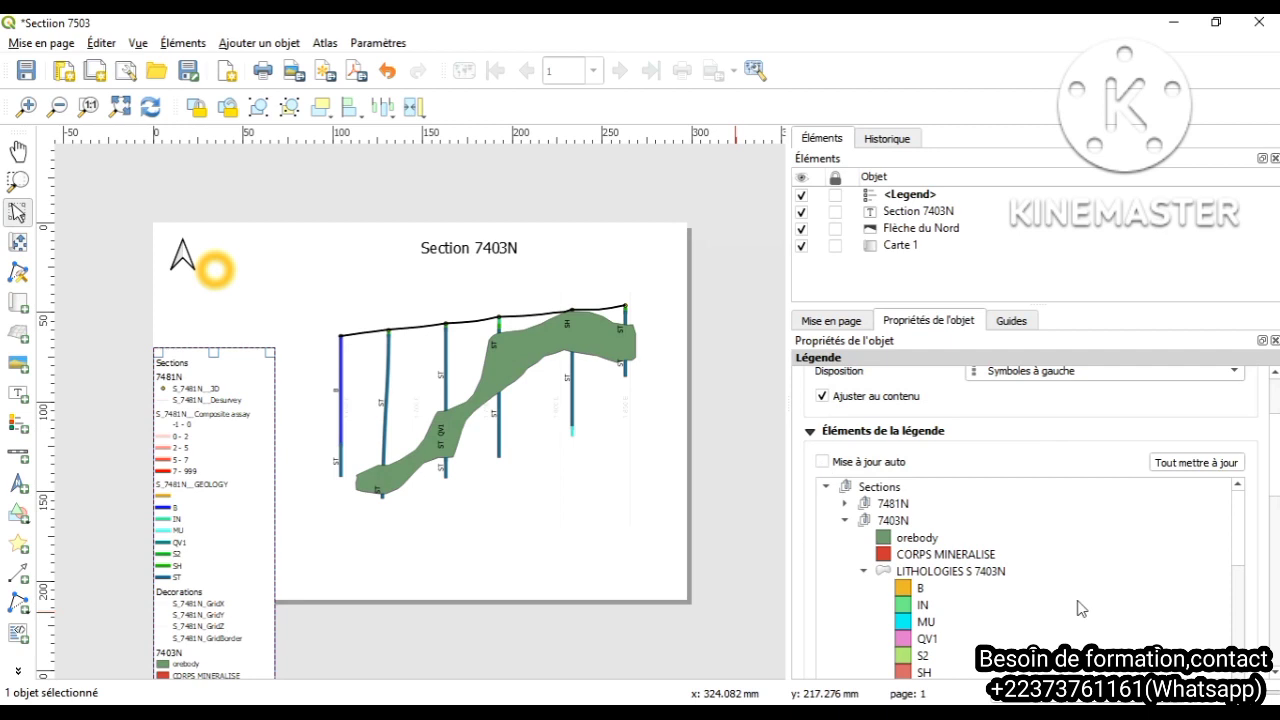
# Step: Limit the legend to features inside the linked map and move it up along the page's left edge
pyautogui.scroll(-2, 1010, 530)
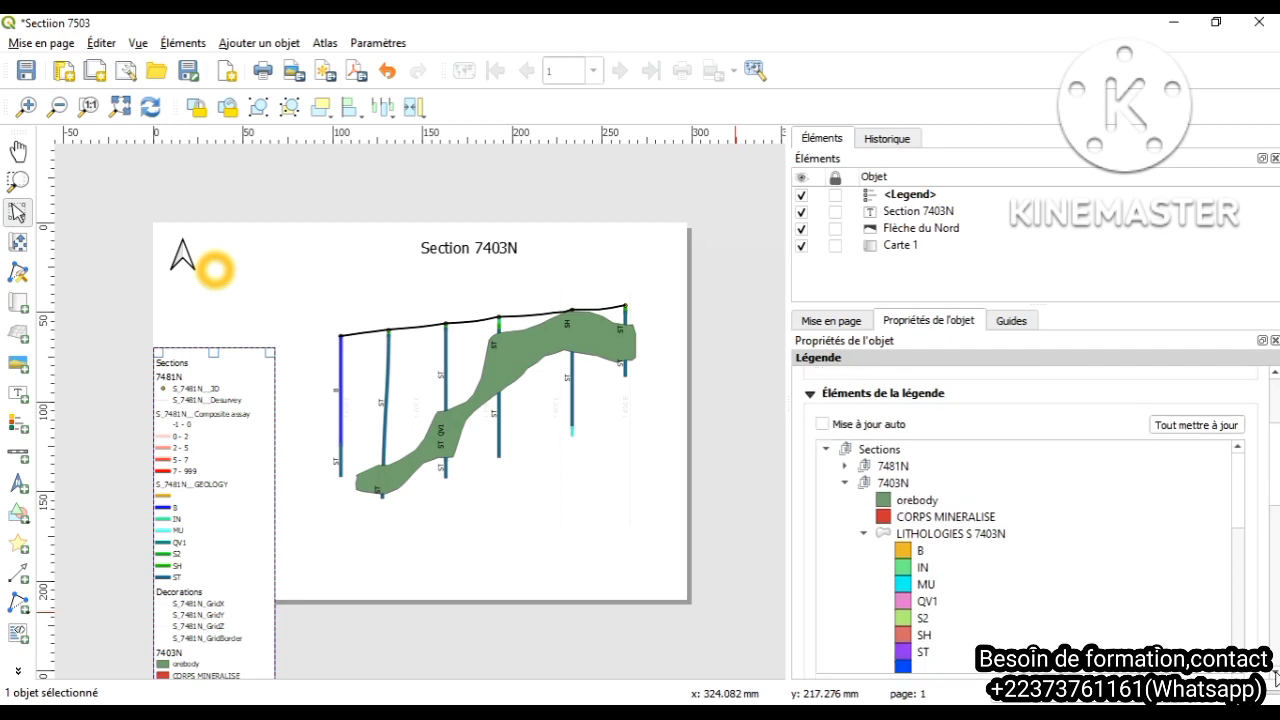
pyautogui.click(894, 448)
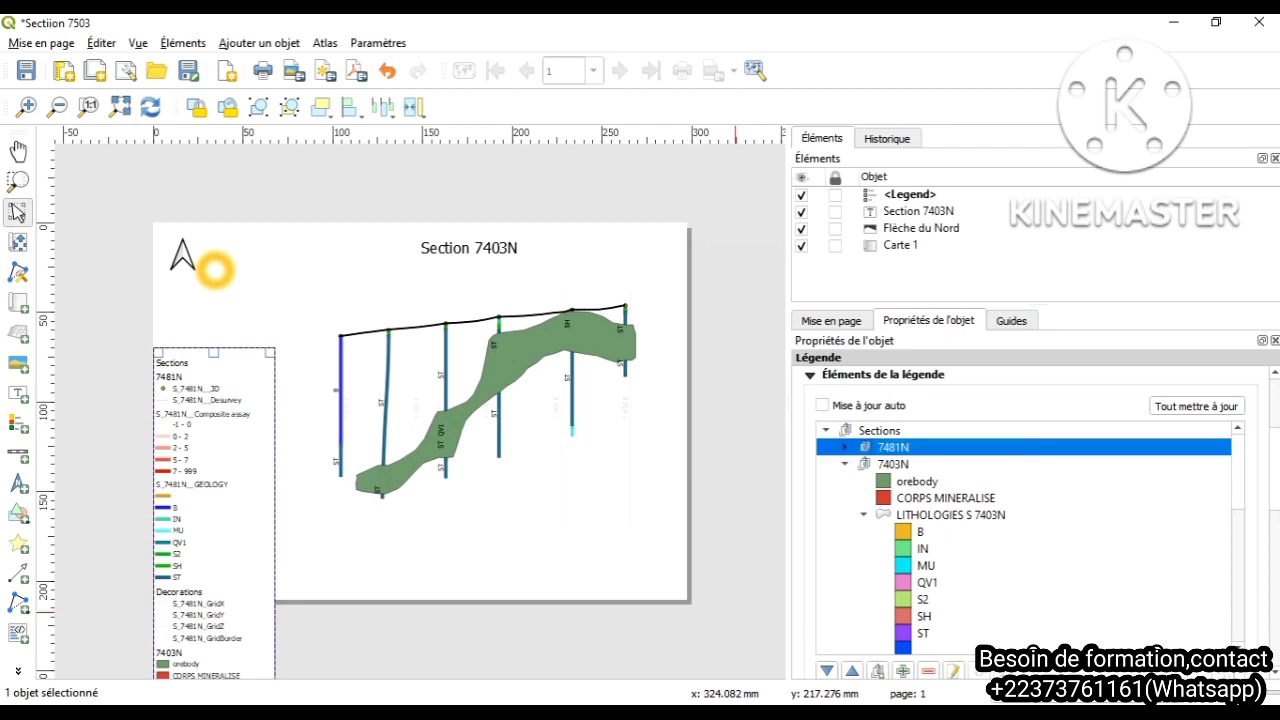
pyautogui.scroll(-3, 1025, 535)
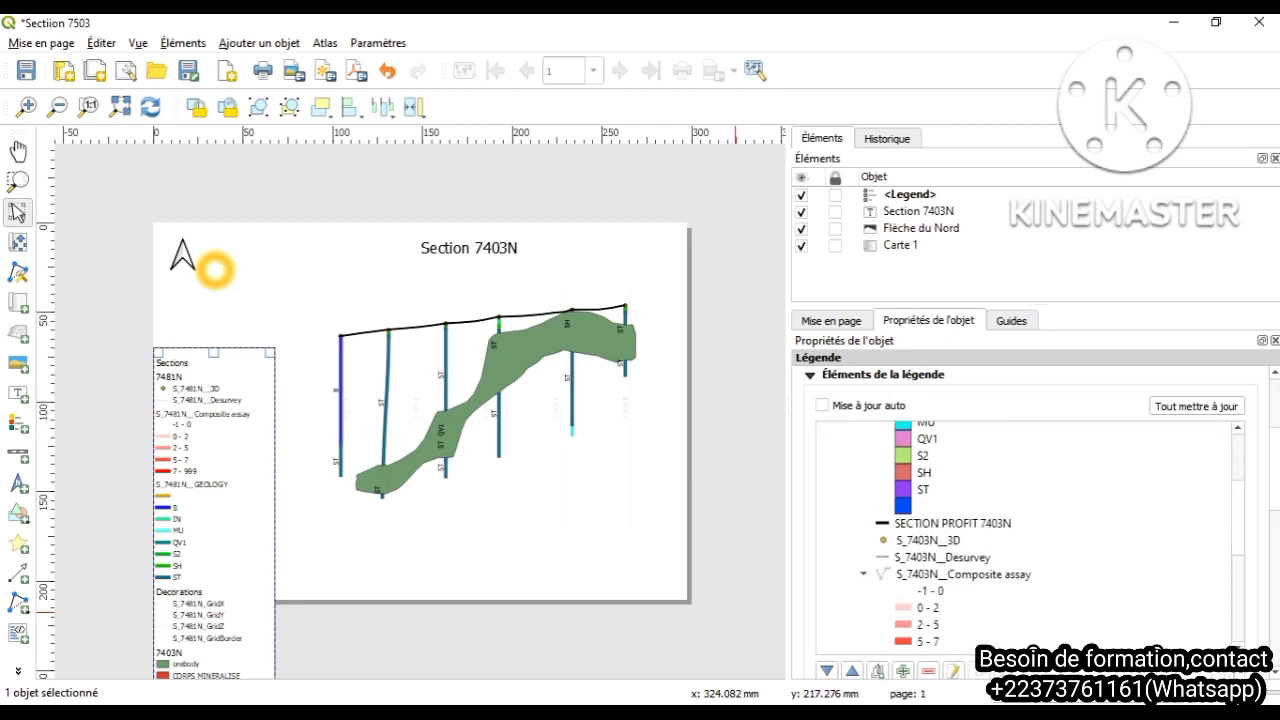
pyautogui.scroll(-2, 895, 630)
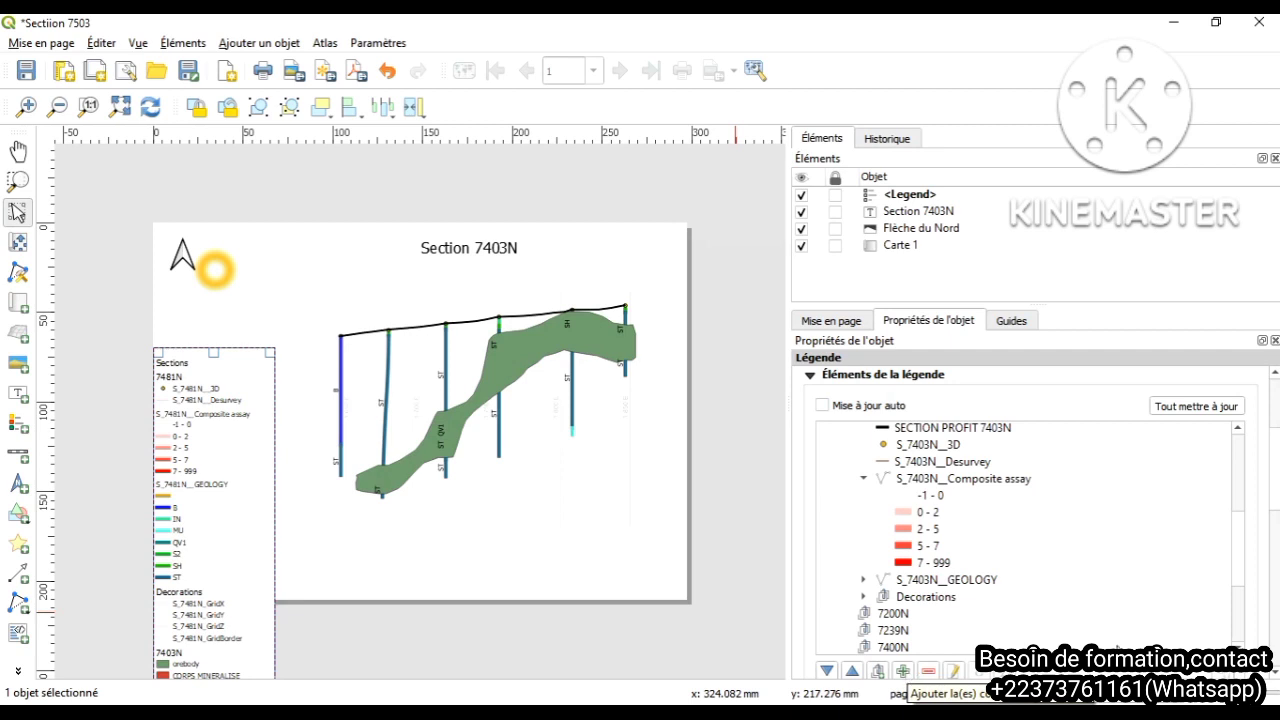
pyautogui.scroll(-4, 1030, 538)
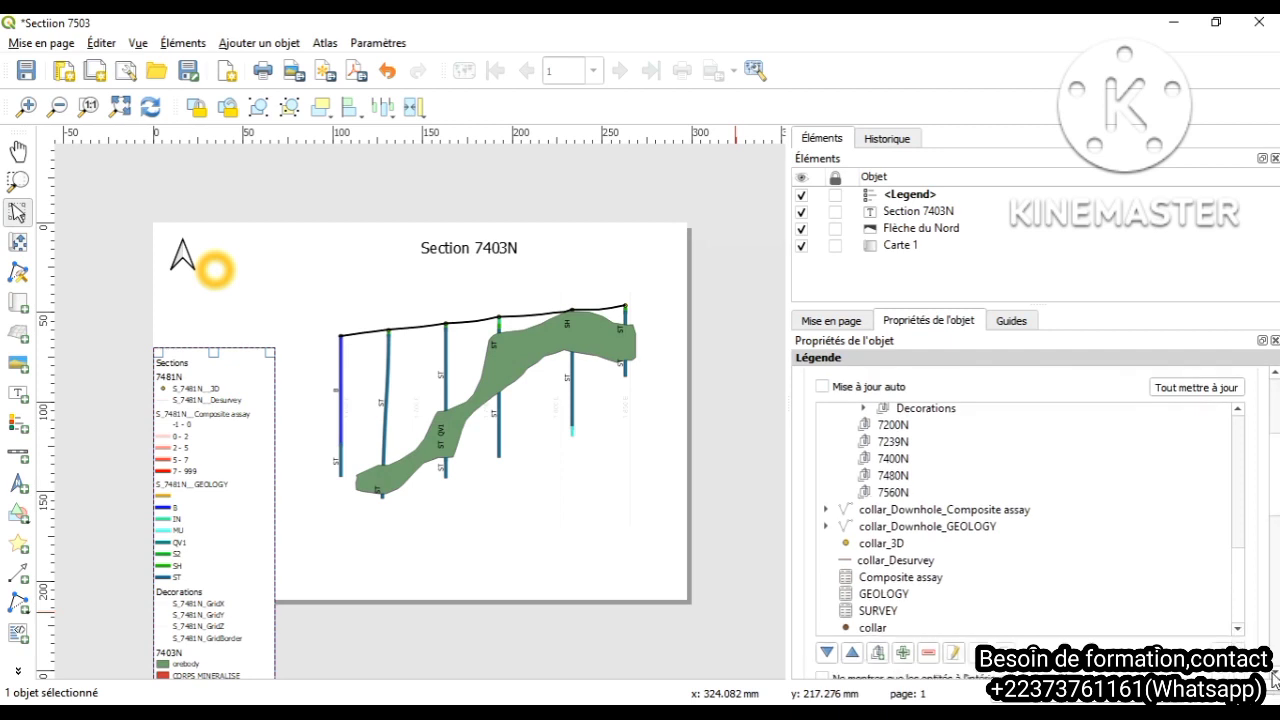
pyautogui.scroll(-3, 900, 520)
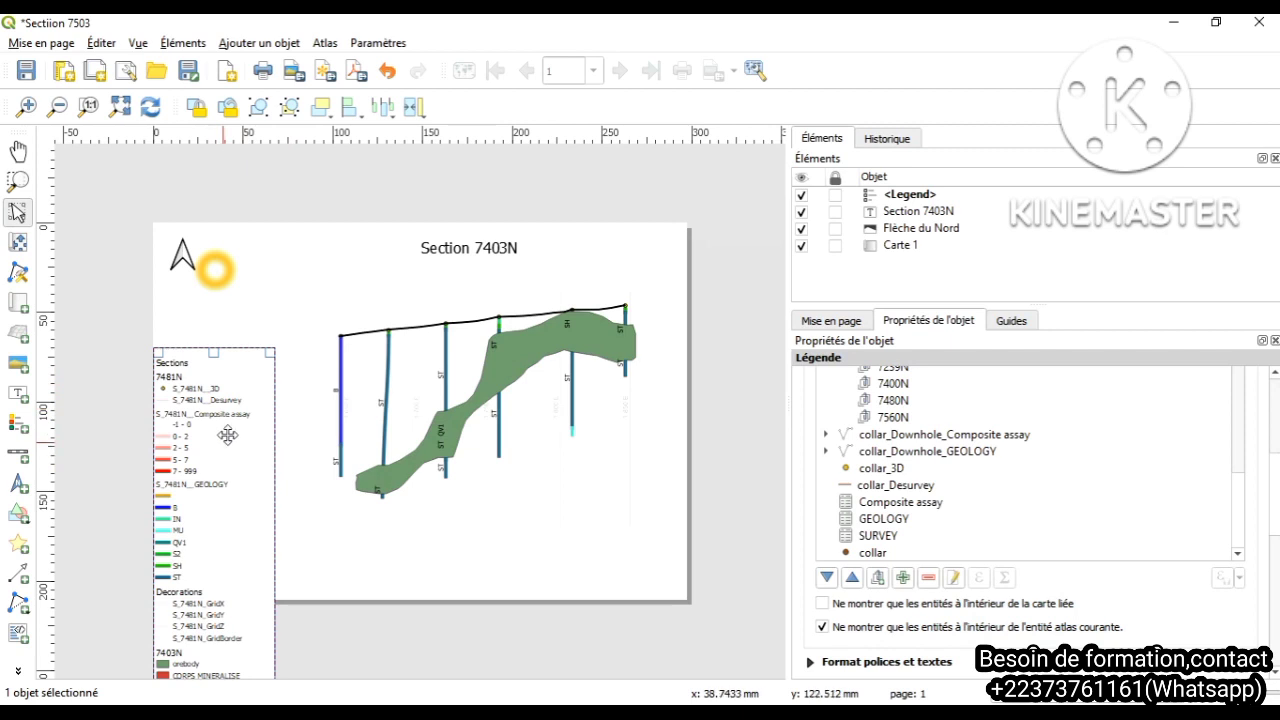
pyautogui.moveTo(228, 434); pyautogui.dragTo(226, 389)
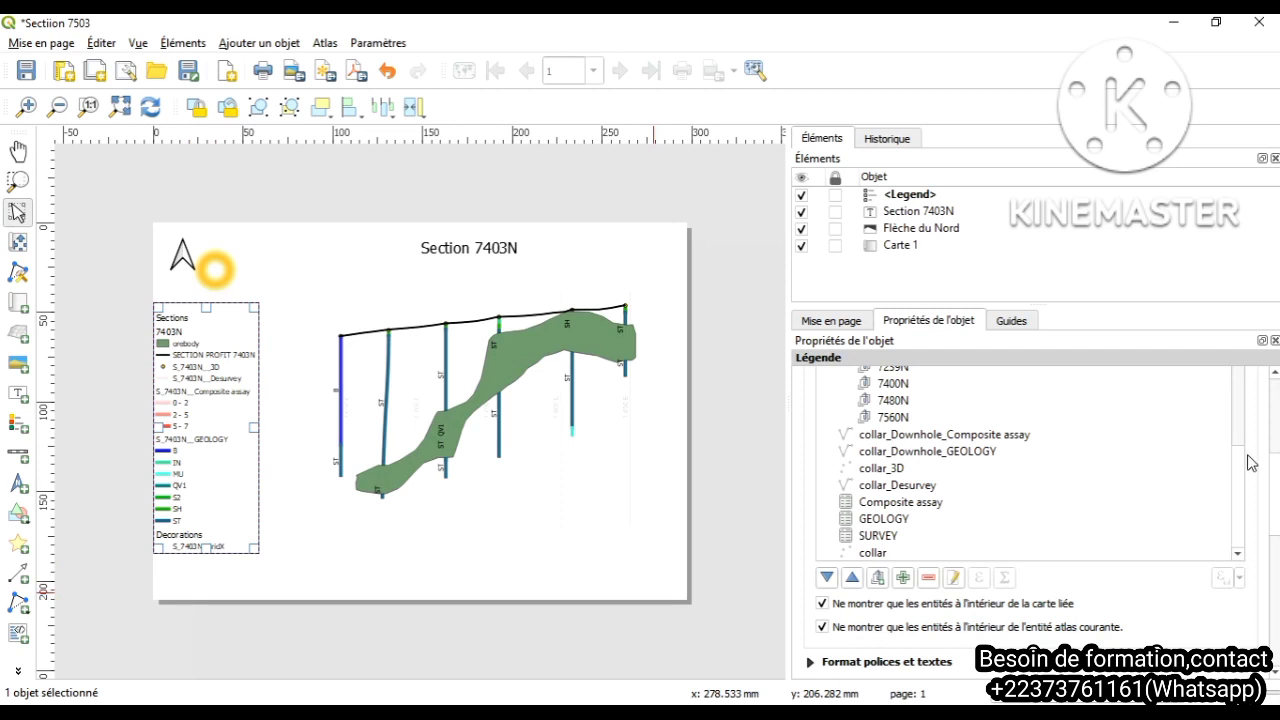
# Step: Remove the Decorations group under 7403N from the legend, move the legend into the page's lower-left corner and deselect it
pyautogui.click(1275, 376)
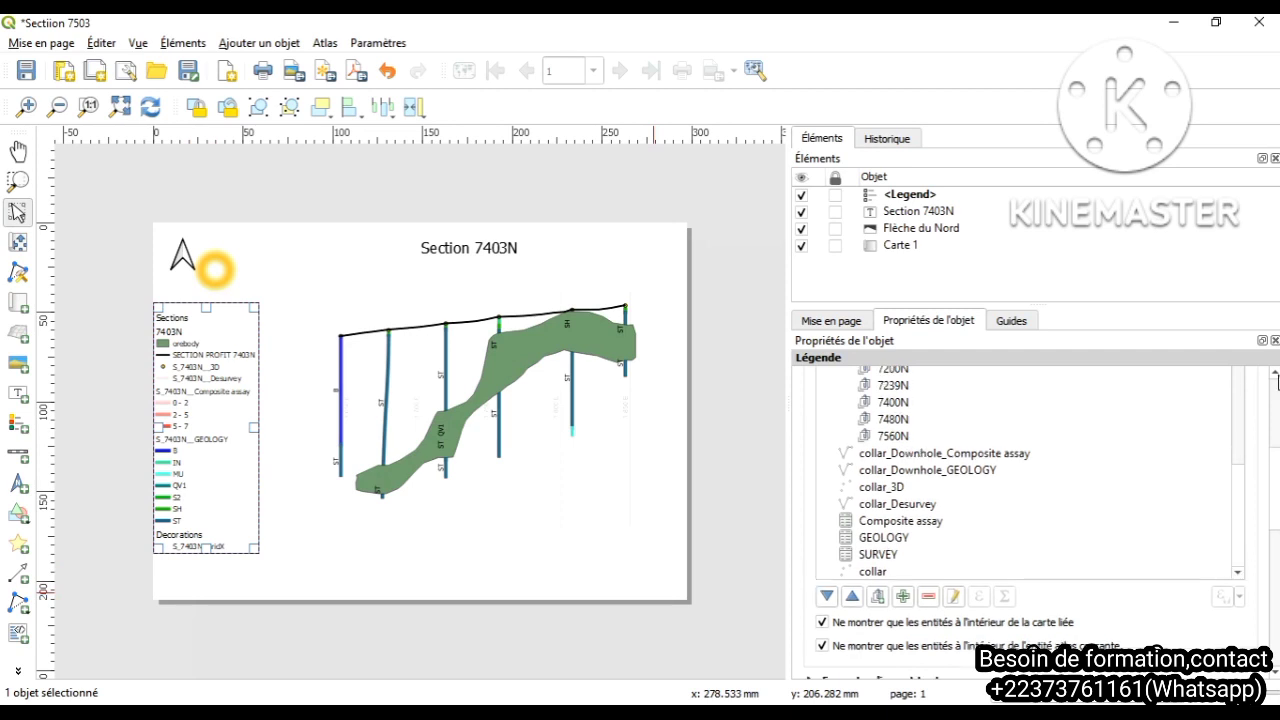
pyautogui.click(1275, 376)
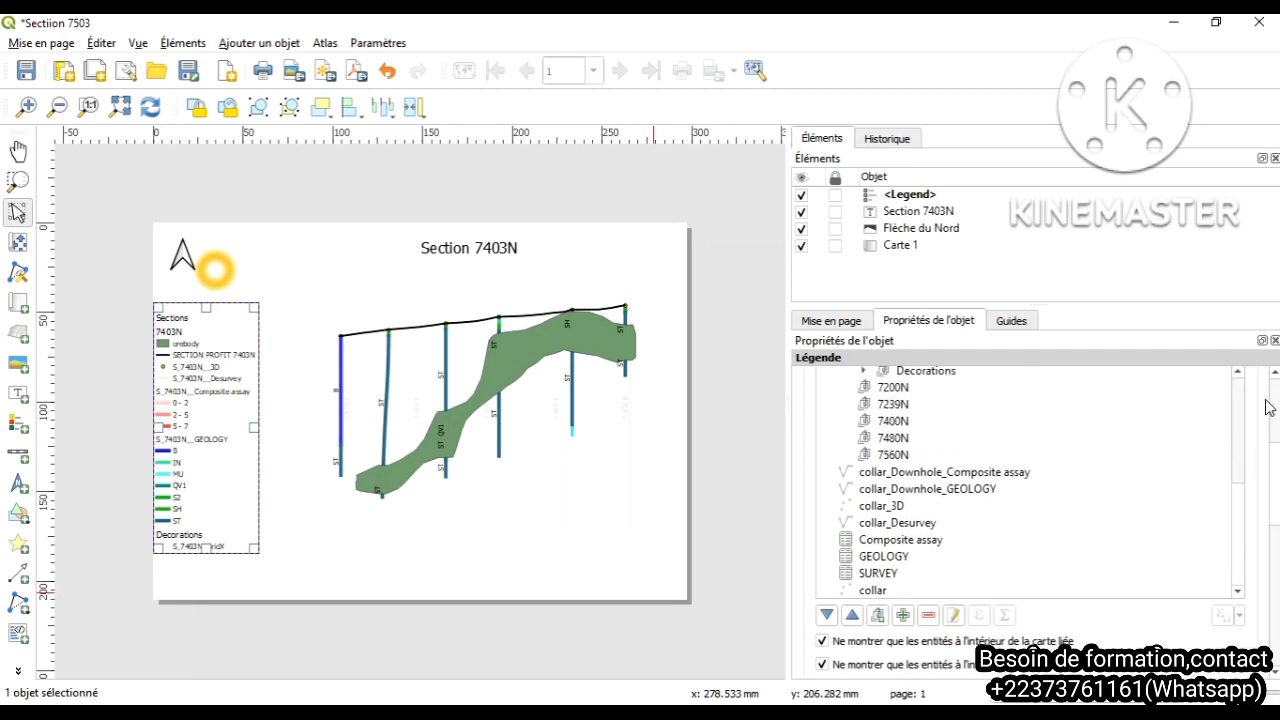
pyautogui.click(1275, 376)
pyautogui.click(1275, 376)
pyautogui.click(1275, 376)
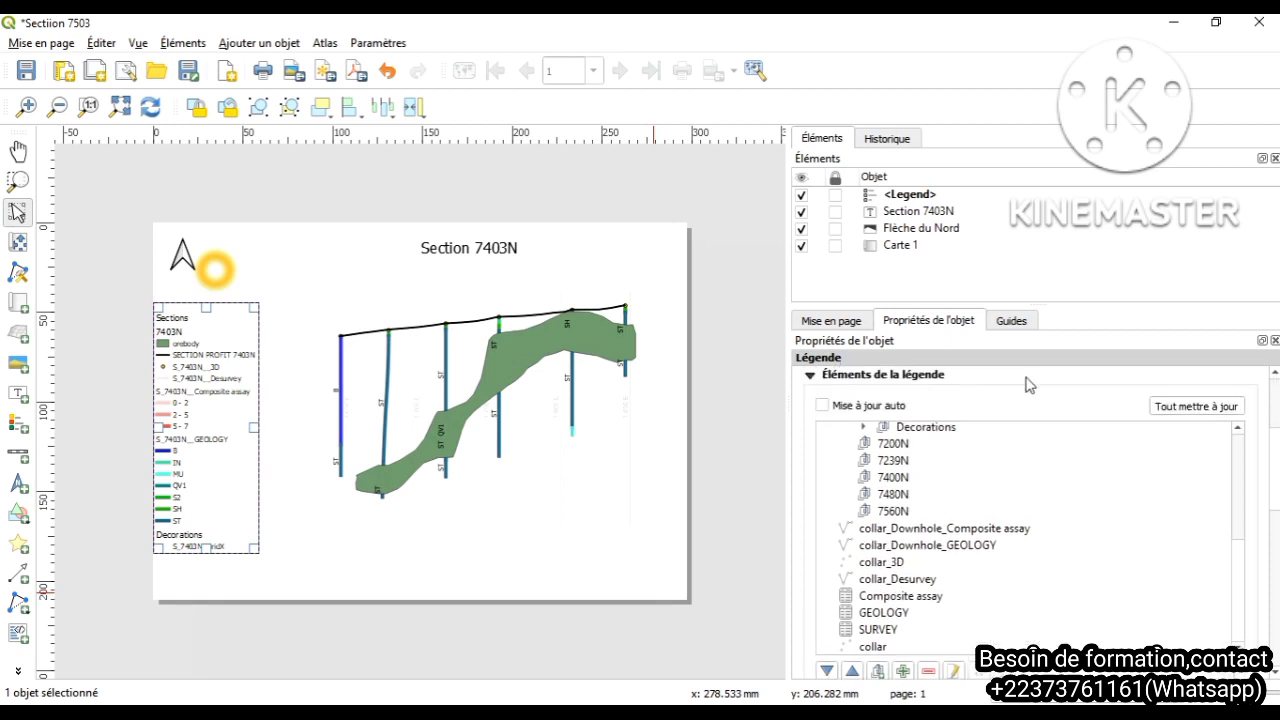
pyautogui.click(910, 428)
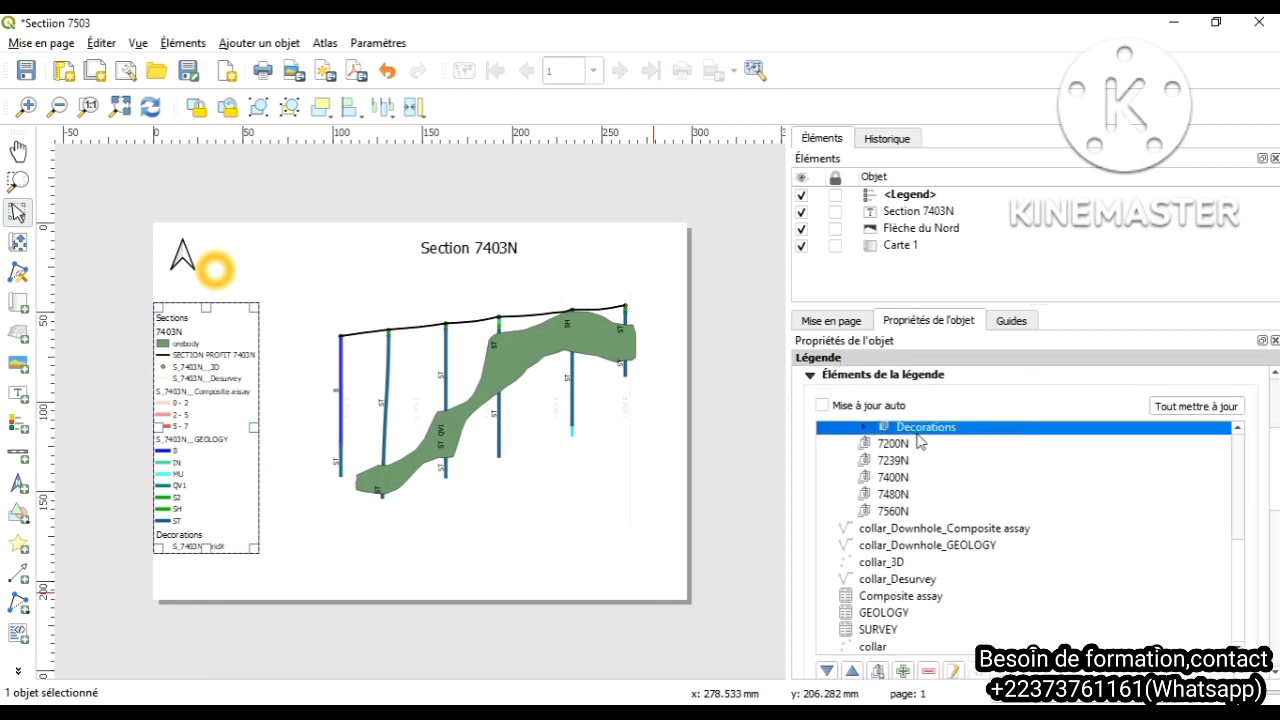
pyautogui.click(928, 671)
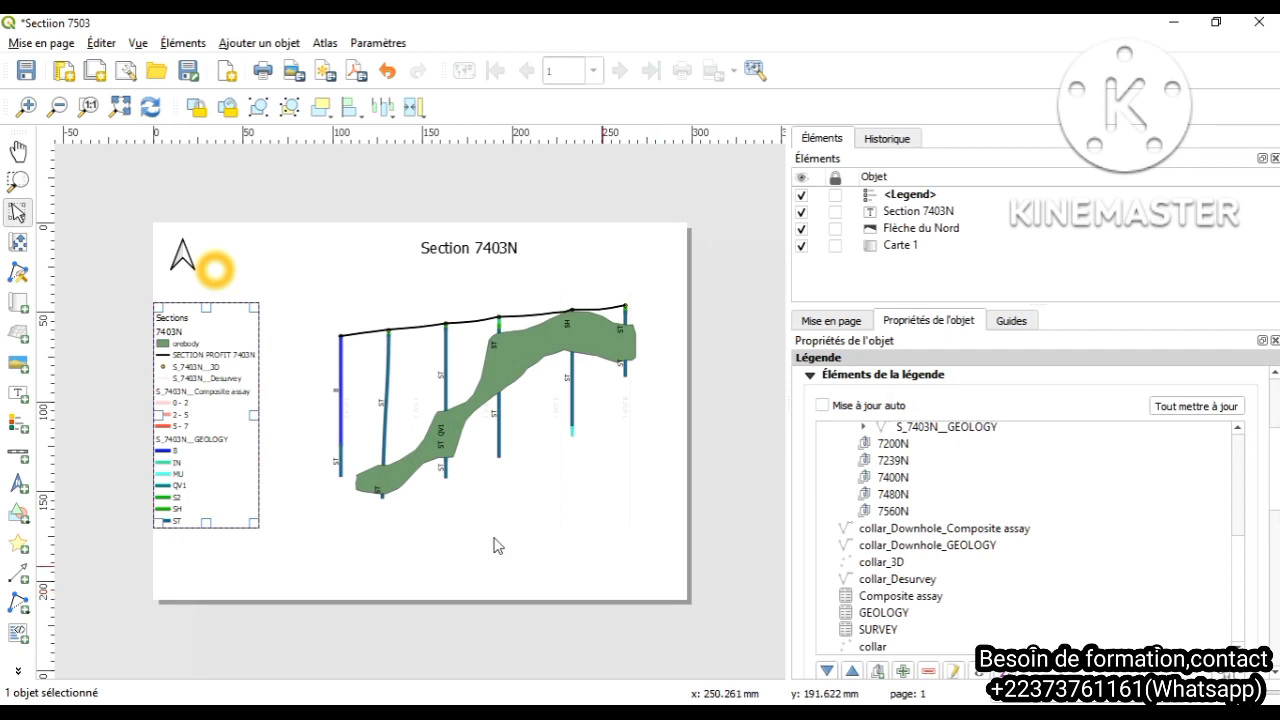
pyautogui.moveTo(213, 425); pyautogui.dragTo(213, 488)
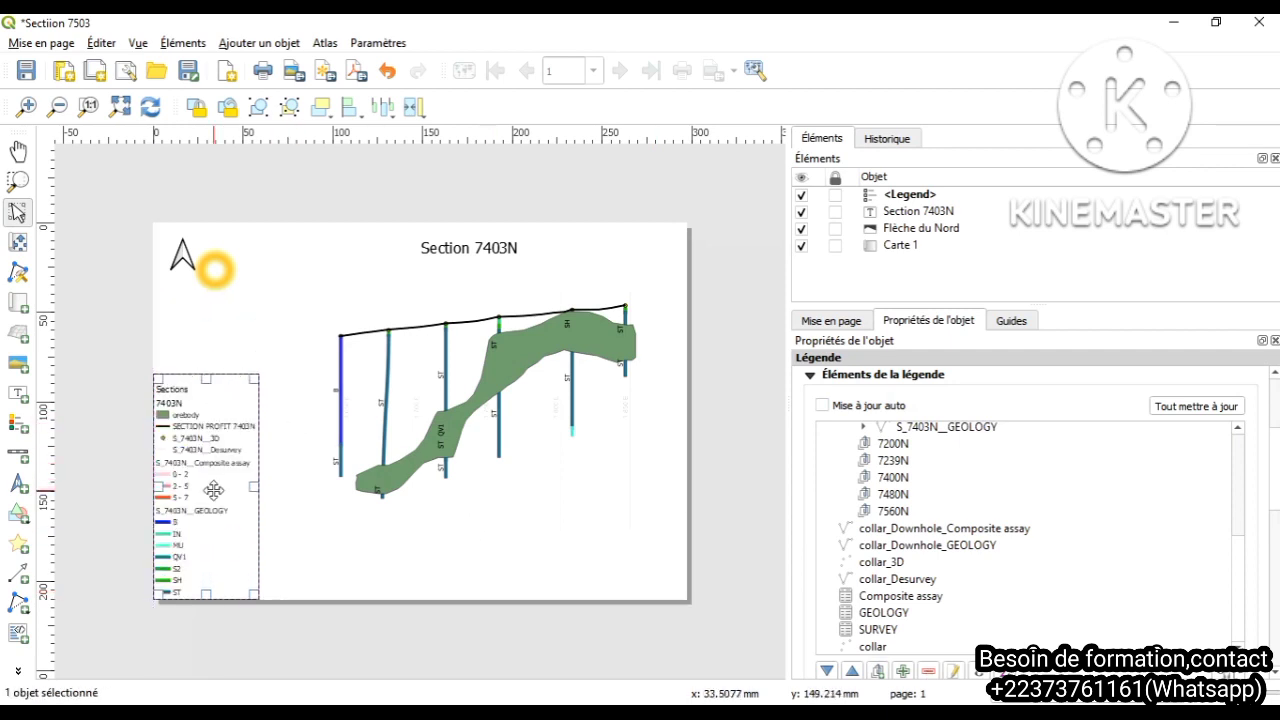
pyautogui.click(110, 446)
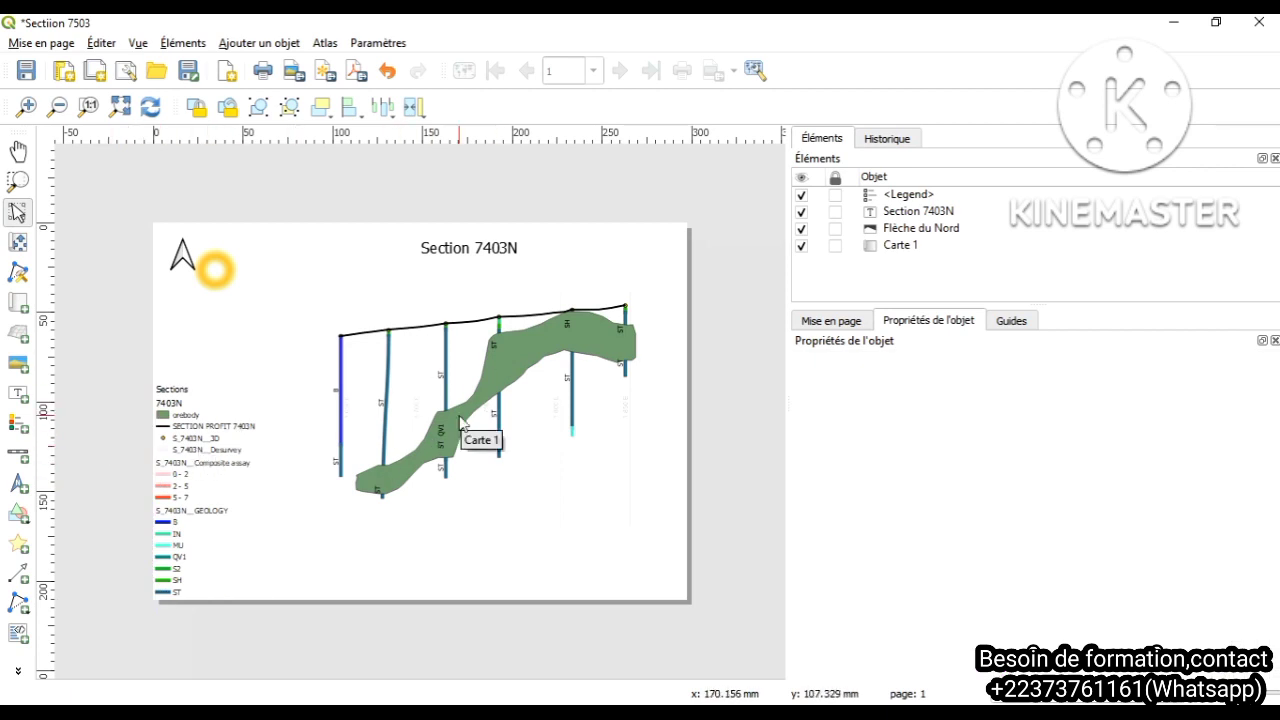
# Step: Add a scale bar in metres just right of the legend's lower end and raise it inside the page
pyautogui.click(20, 452)
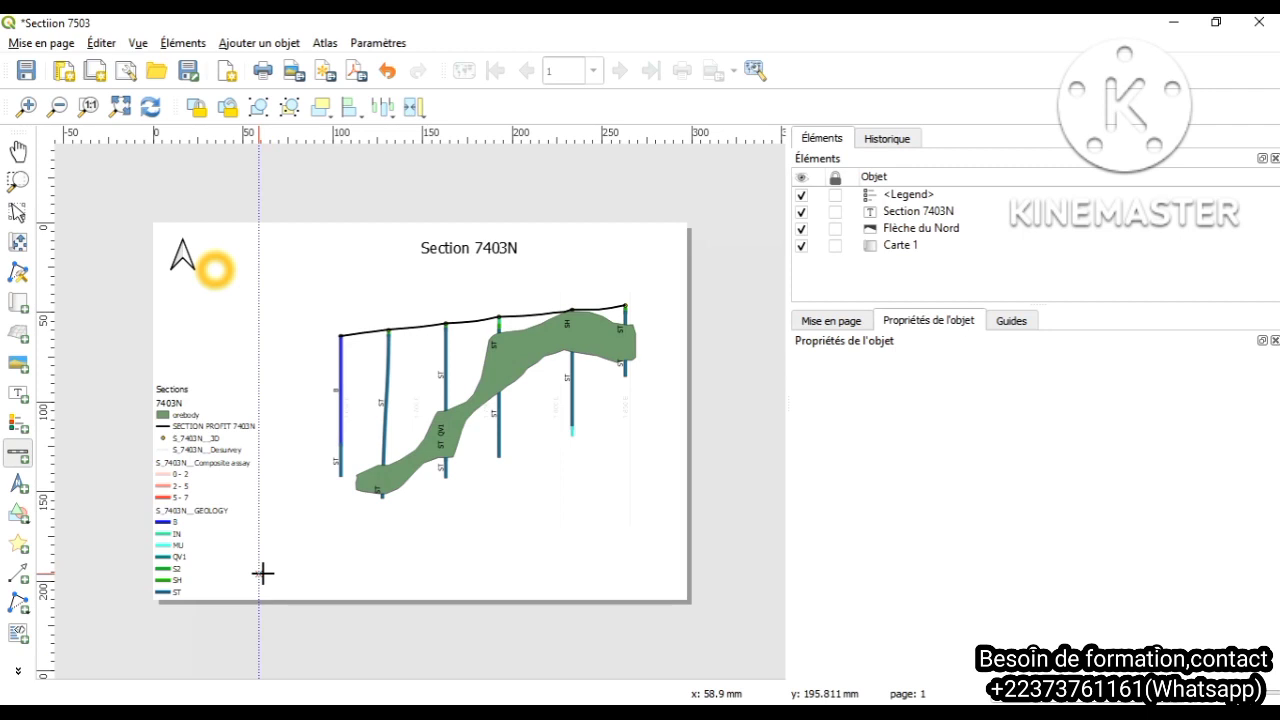
pyautogui.moveTo(266, 587); pyautogui.dragTo(332, 597)
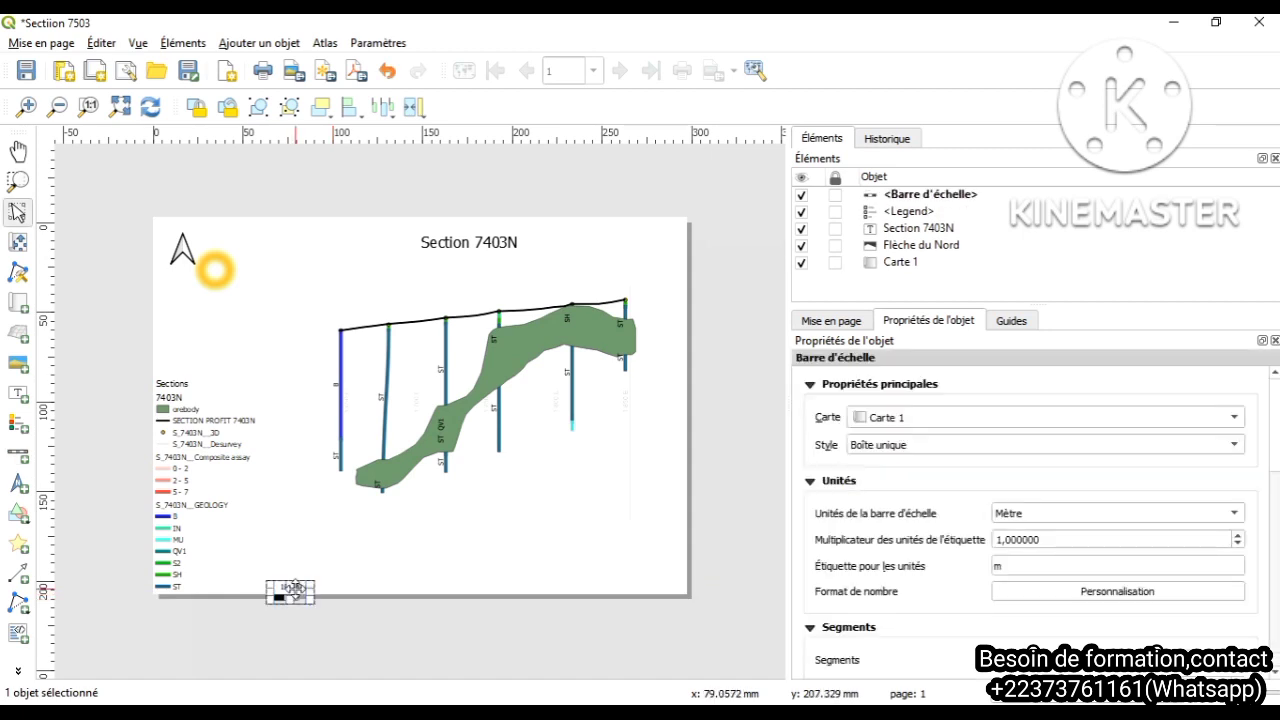
pyautogui.moveTo(293, 588); pyautogui.dragTo(291, 570)
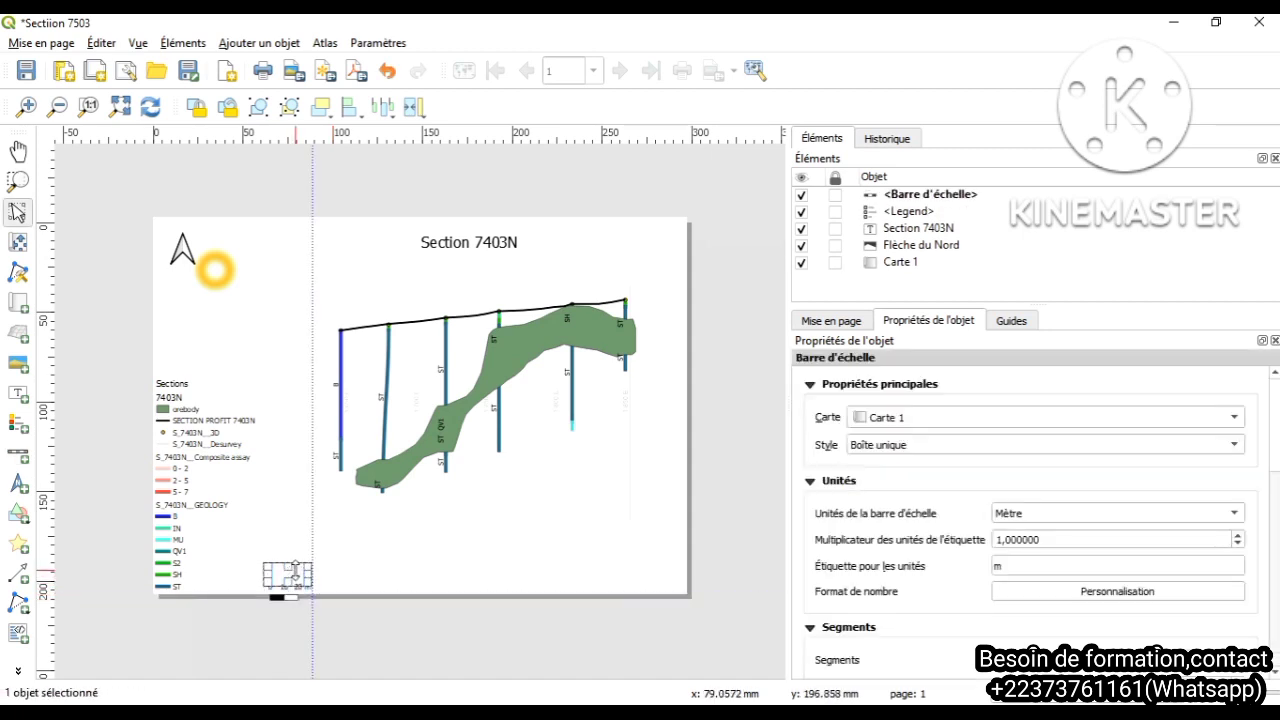
# Step: Enable a frame around the legend and deselect it
pyautogui.click(198, 505)
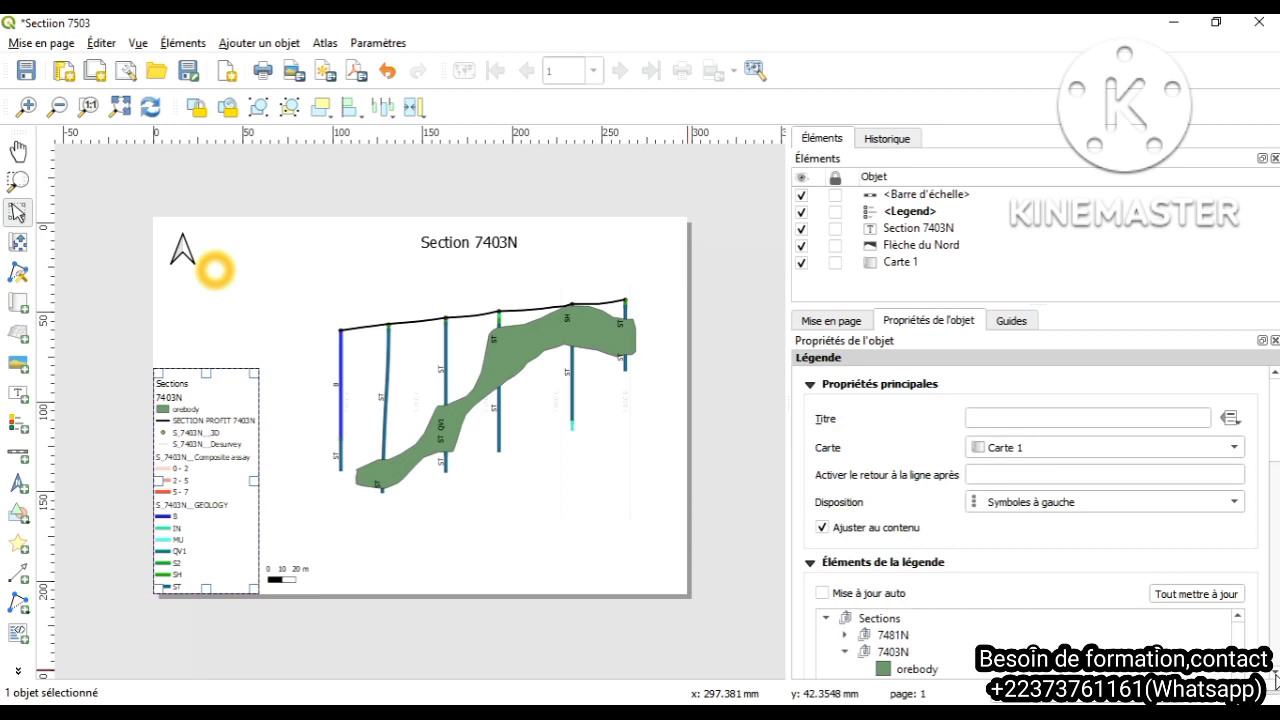
pyautogui.scroll(-3, 1274, 682)
pyautogui.scroll(-5, 1275, 681)
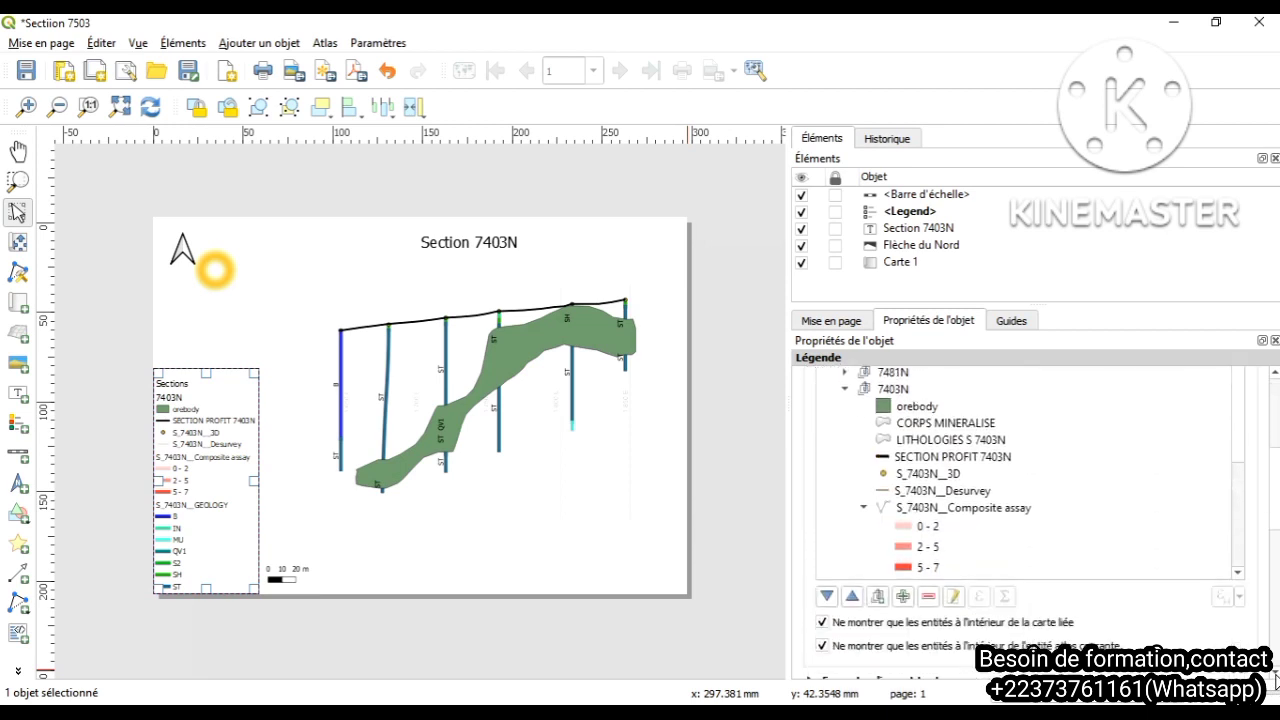
pyautogui.scroll(-3, 1275, 681)
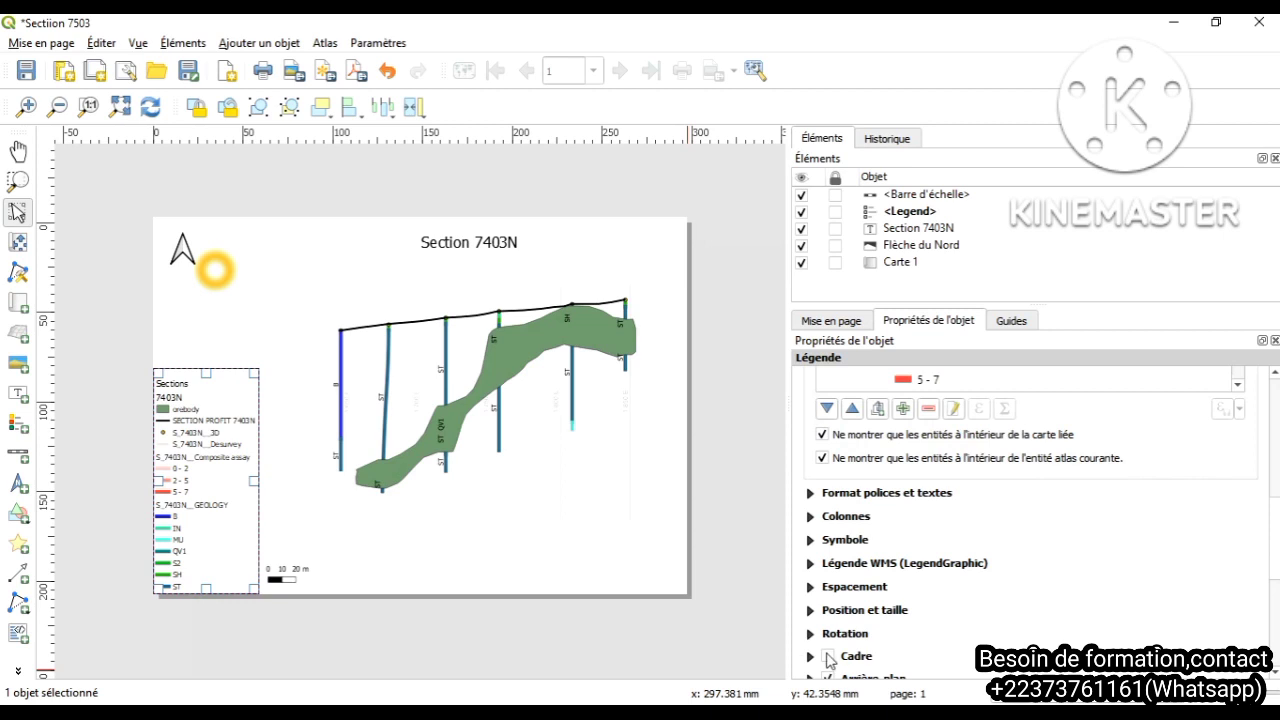
pyautogui.click(828, 656)
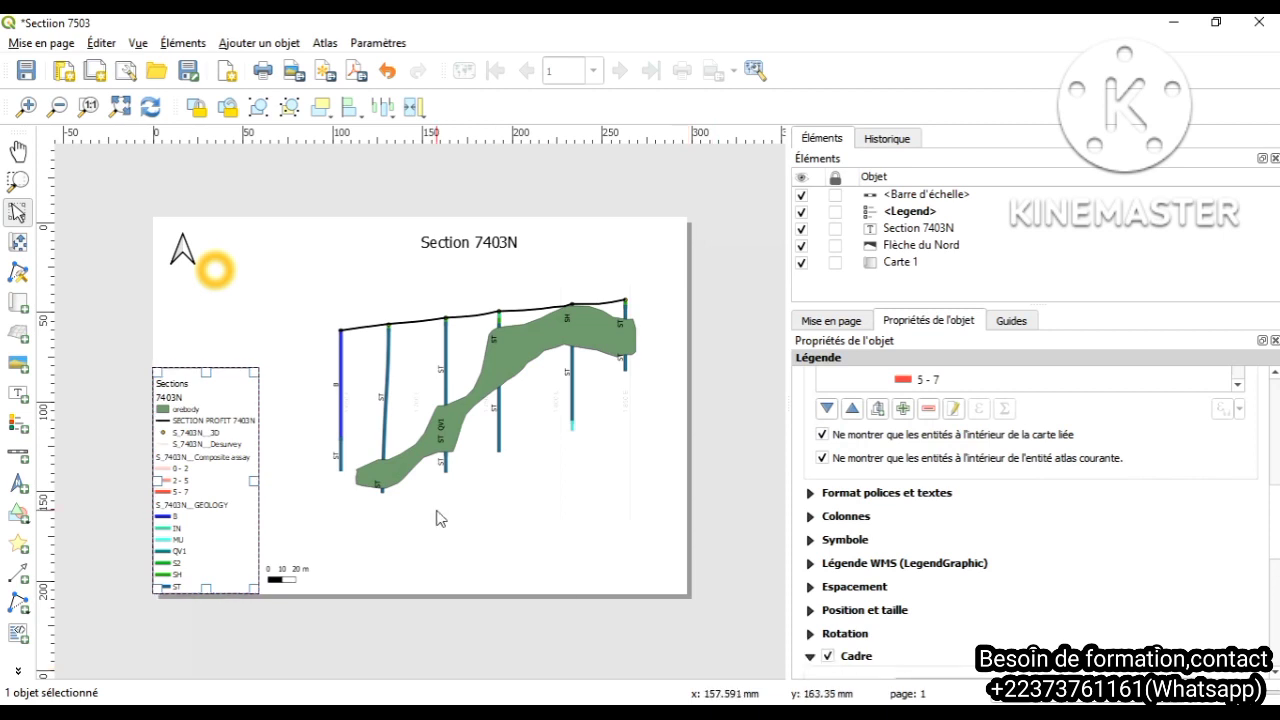
pyautogui.click(372, 536)
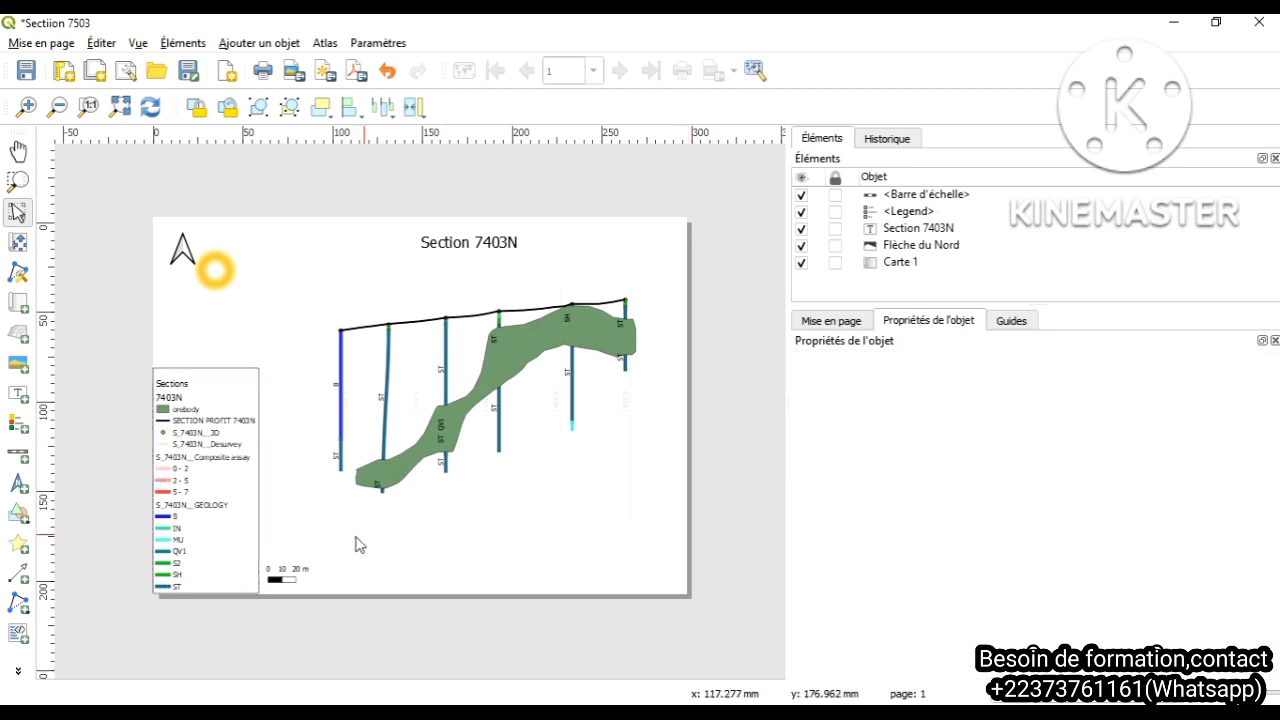
# Step: Move the scale bar slightly down and closer to the legend's lower-right corner, and deselect it
pyautogui.click(287, 575)
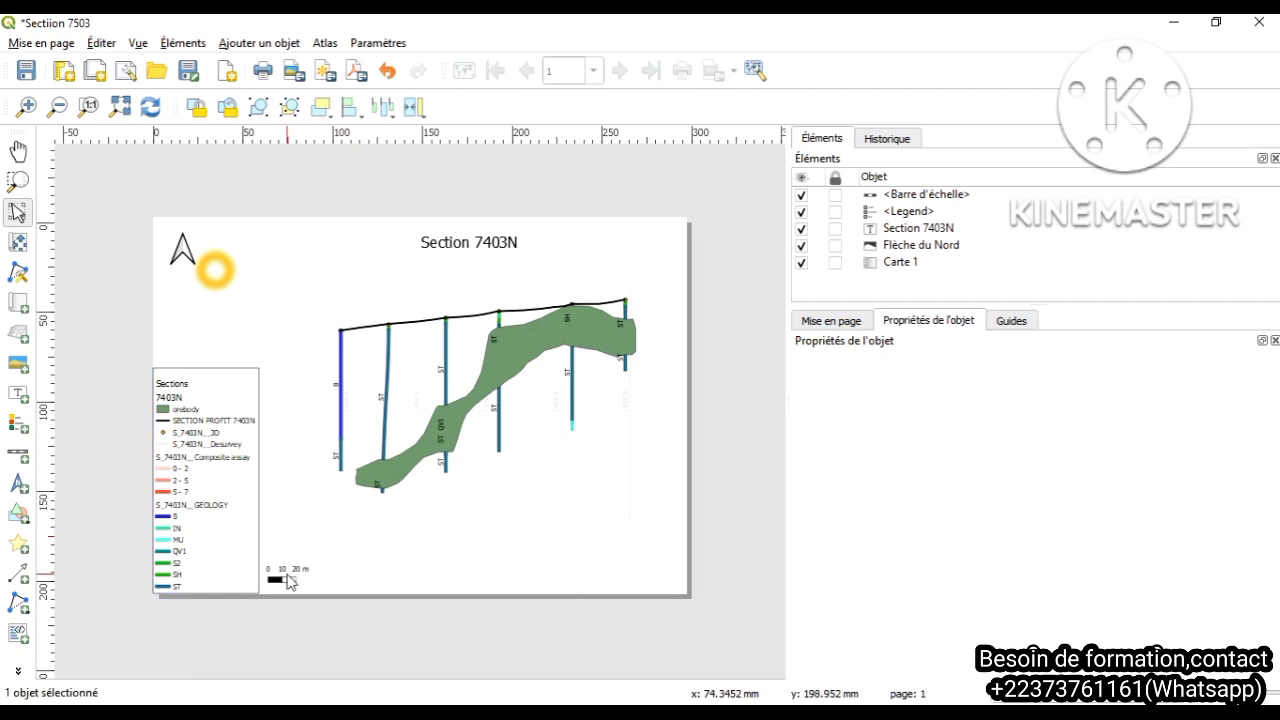
pyautogui.moveTo(287, 575); pyautogui.dragTo(282, 582)
pyautogui.click(350, 599)
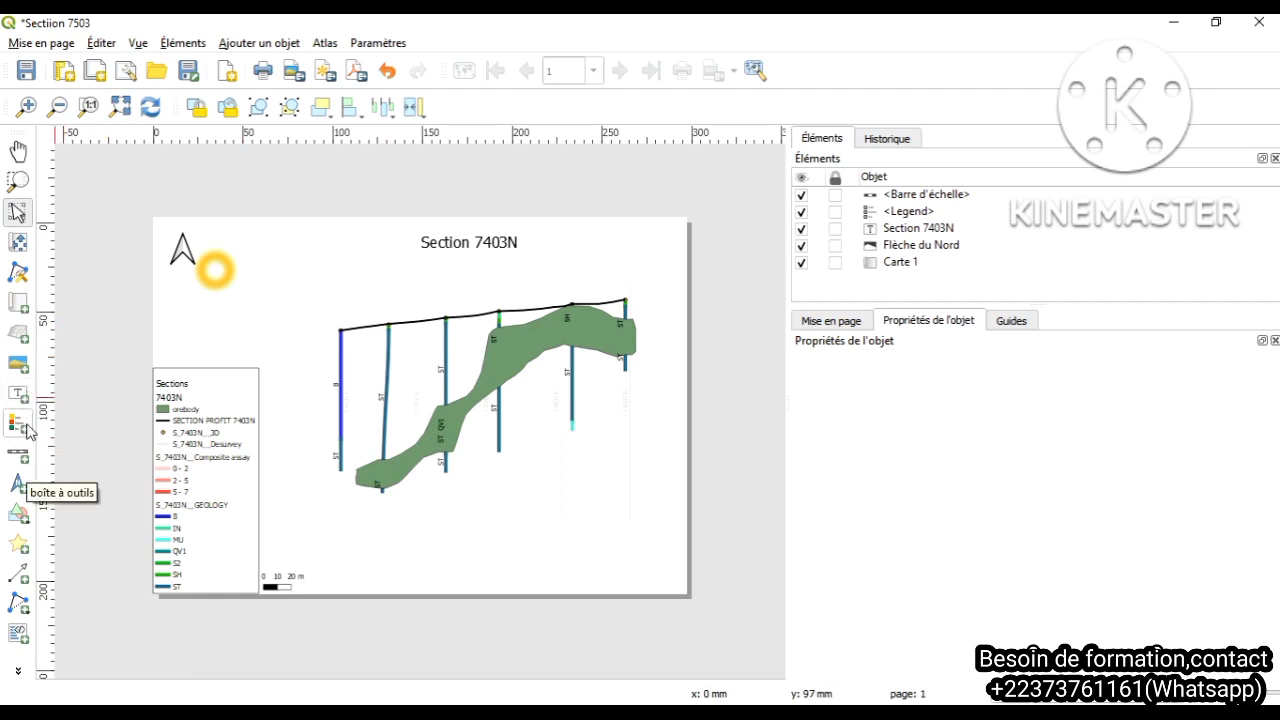
# Step: Add a text label in the page's lower-right corner reading "GALOLO MINING SARL"
pyautogui.click(19, 394)
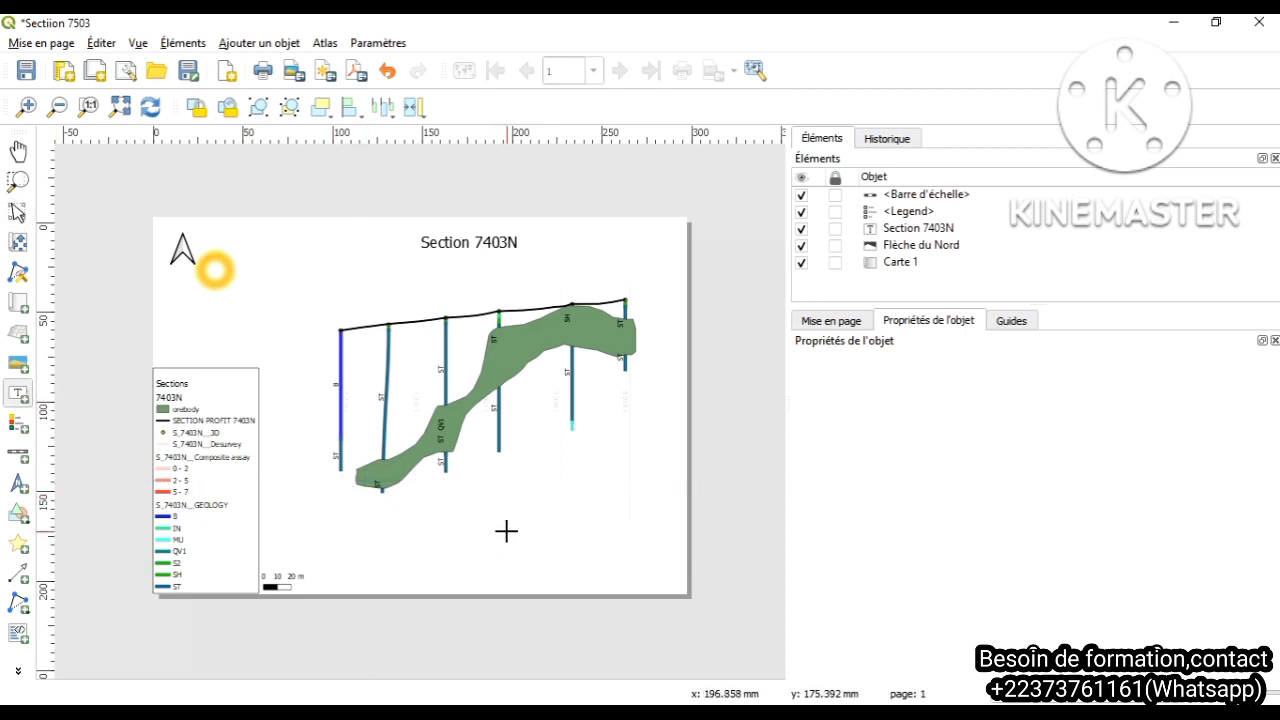
pyautogui.moveTo(512, 530); pyautogui.dragTo(686, 593)
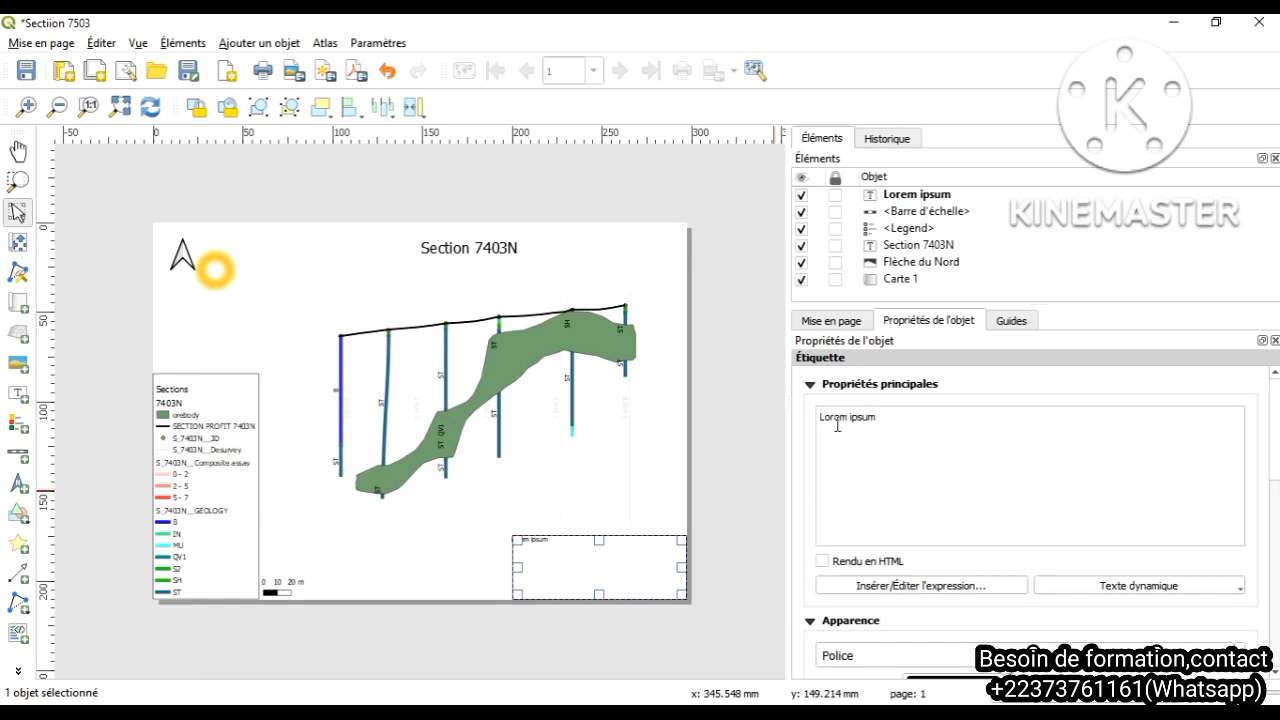
pyautogui.moveTo(819, 420); pyautogui.dragTo(856, 428)
pyautogui.write('GALOLO MINING SARL')
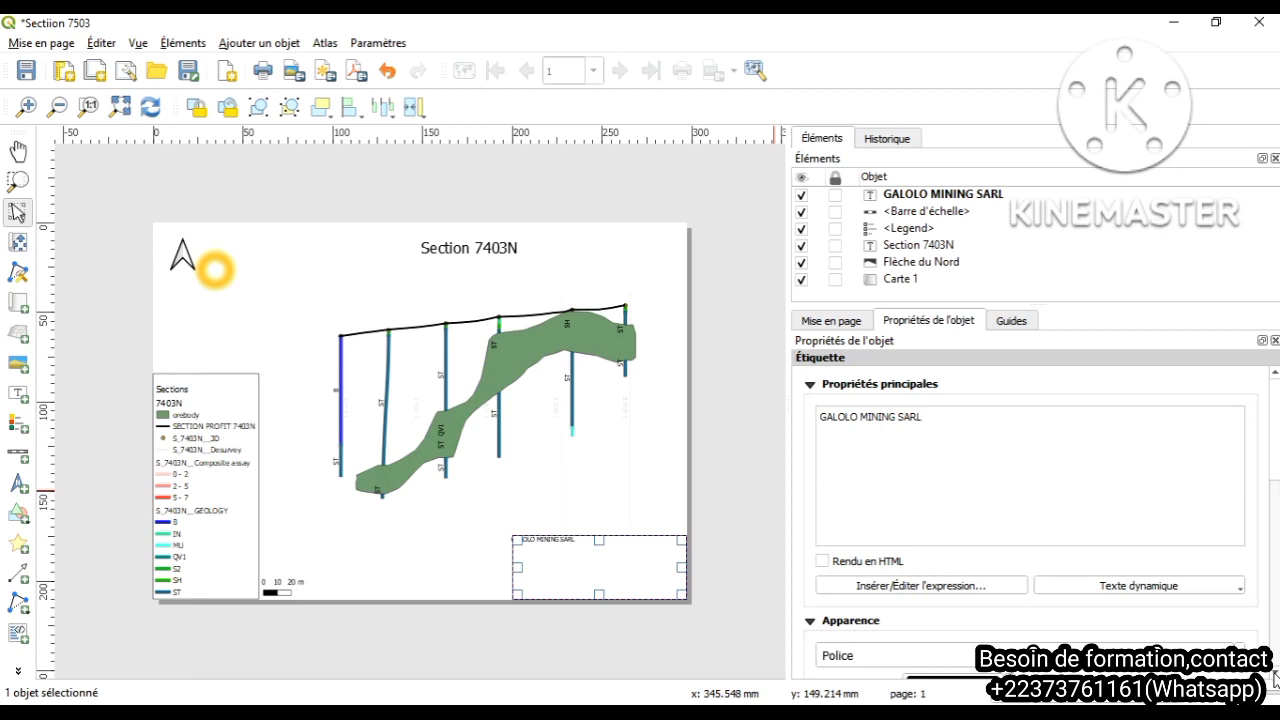
# Step: Set the company label's font size to 21 pt
pyautogui.scroll(-3, 1270, 676)
pyautogui.click(1239, 582)
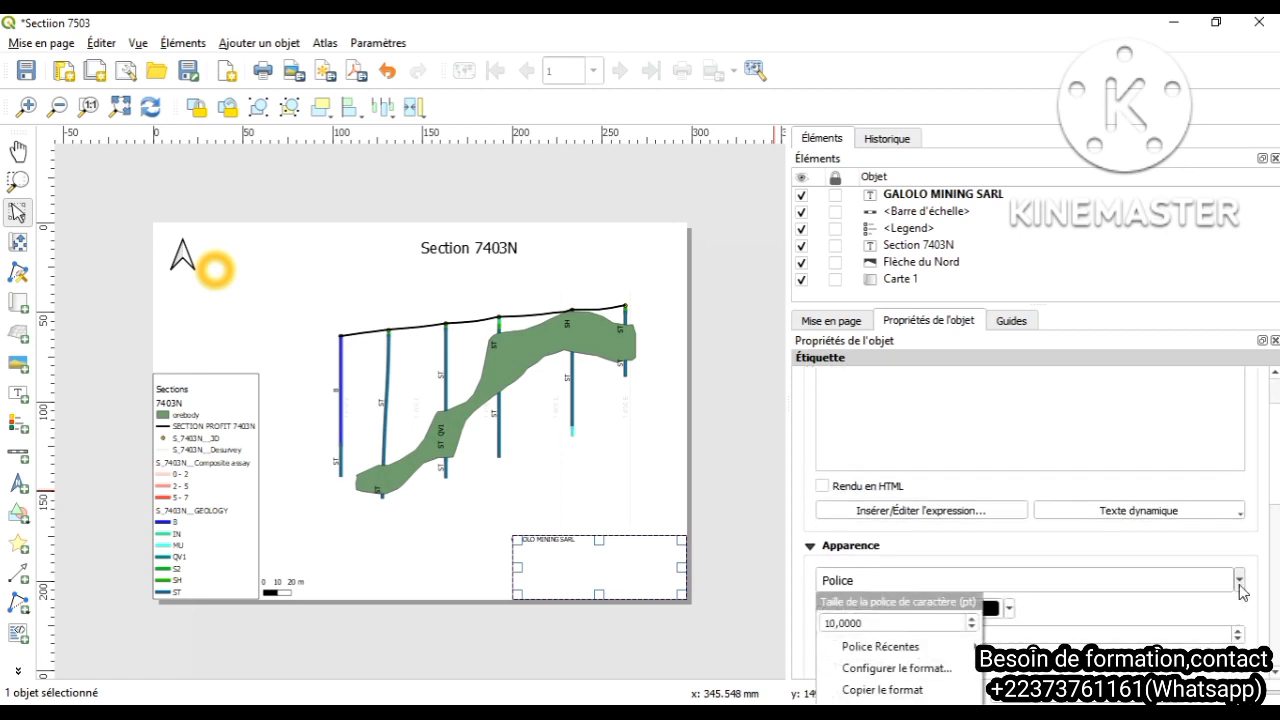
pyautogui.scroll(7, 973, 621)
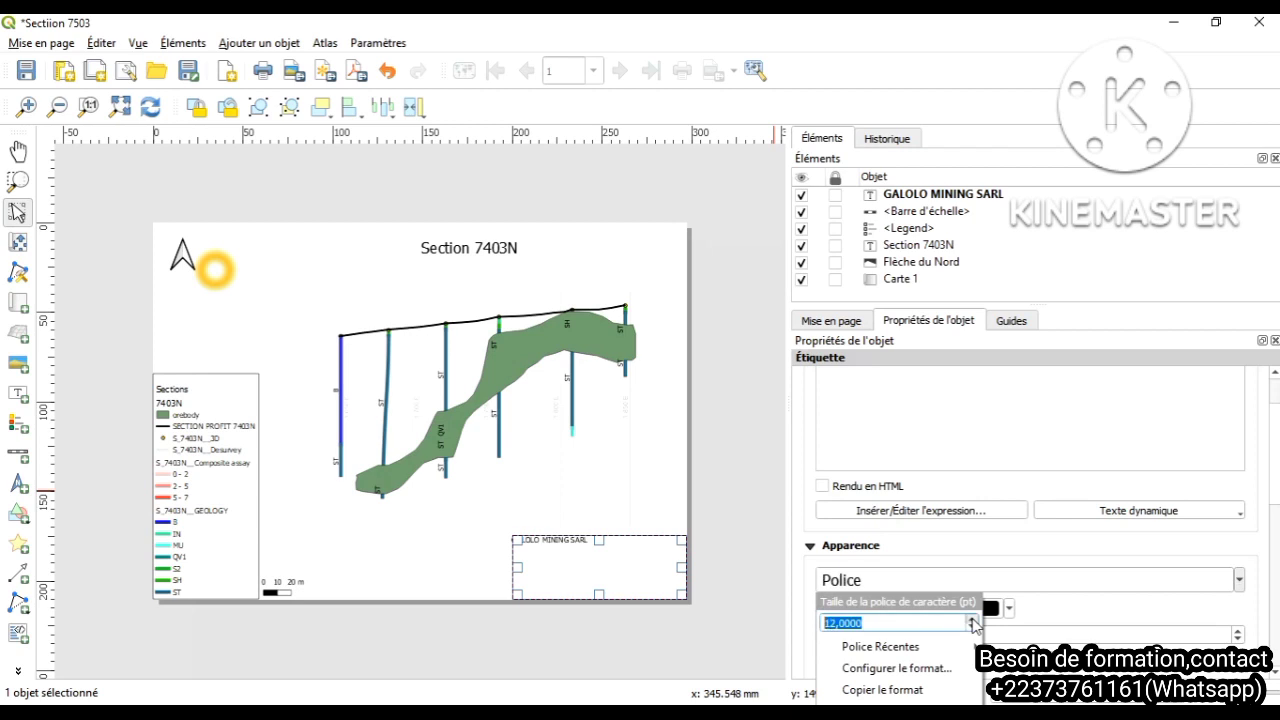
pyautogui.scroll(4, 973, 622)
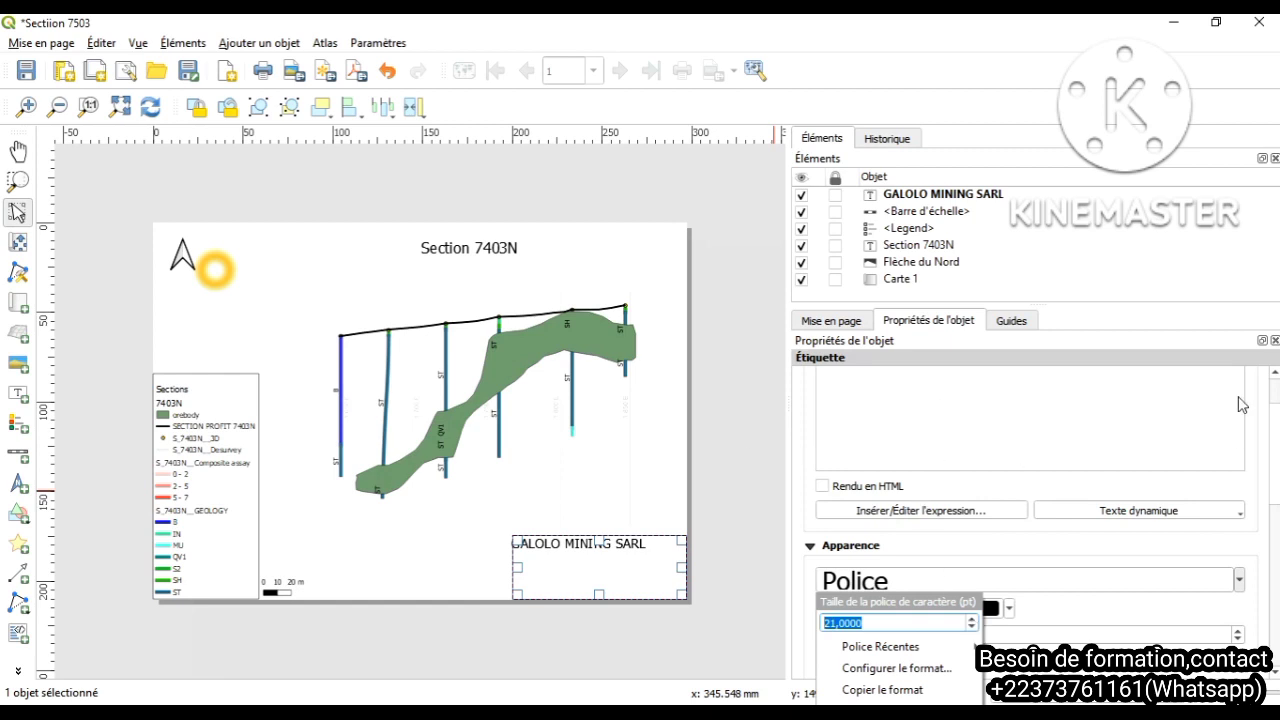
# Step: Add a line to the company label, below a blank line, with "Auteur" and the author's full name, and deselect it
pyautogui.click(1276, 378)
pyautogui.click(1275, 374)
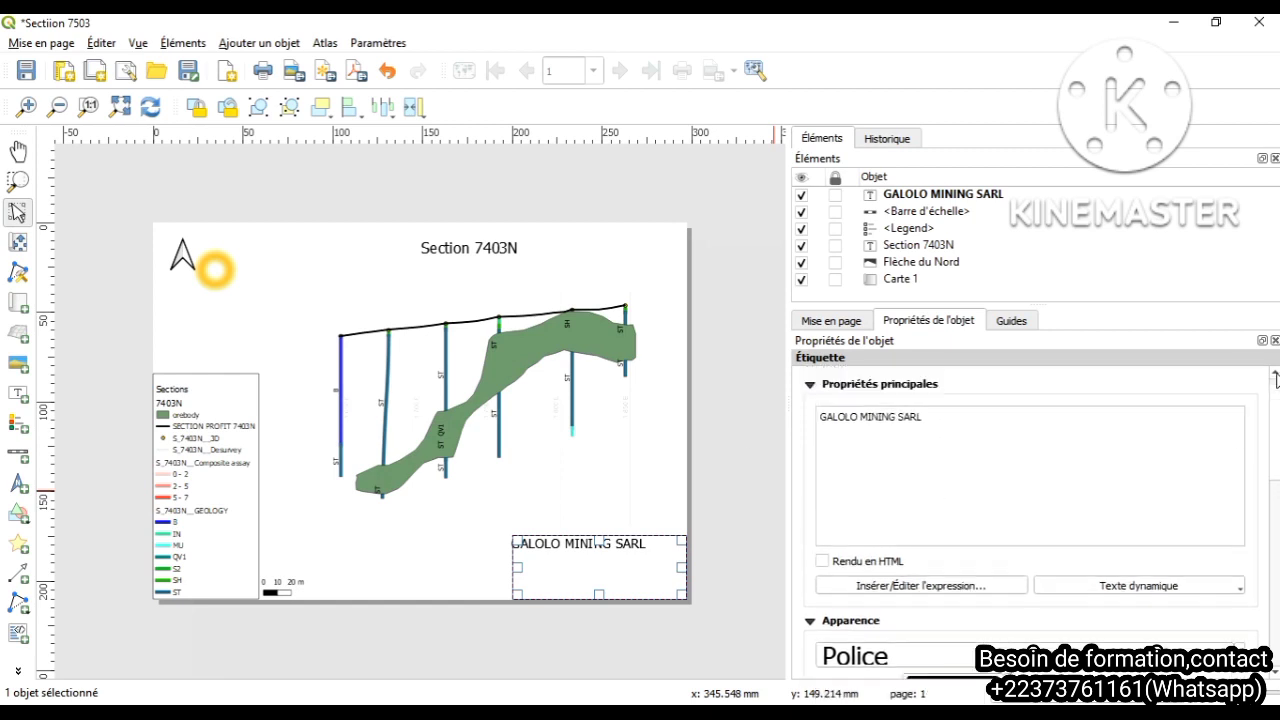
pyautogui.click(933, 432)
pyautogui.write('Auteu')
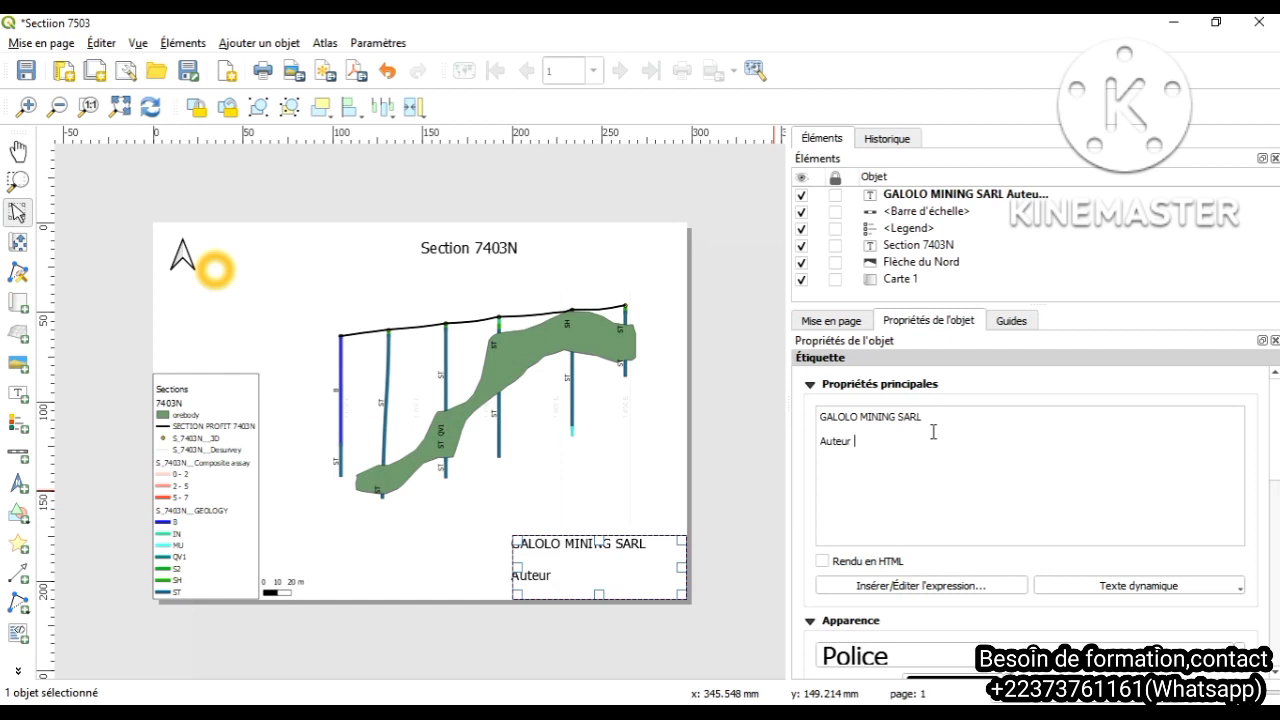
pyautogui.write('r KOLO TRAORE')
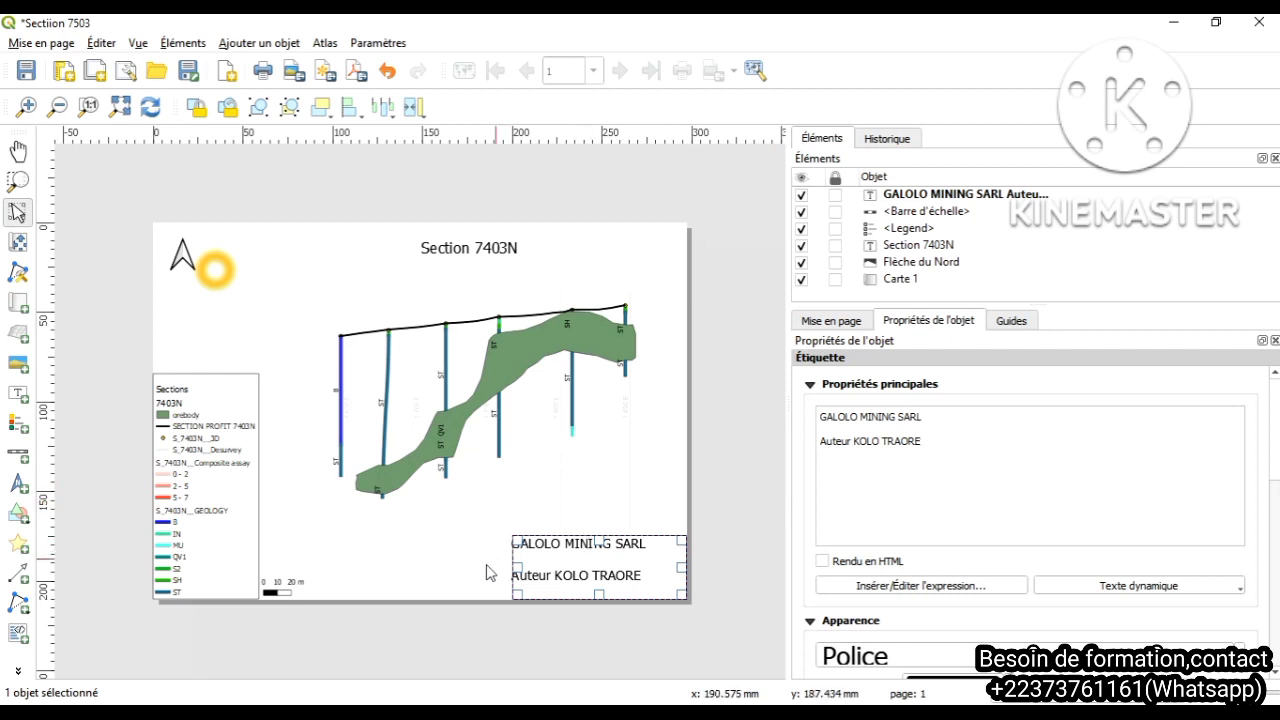
pyautogui.click(483, 626)
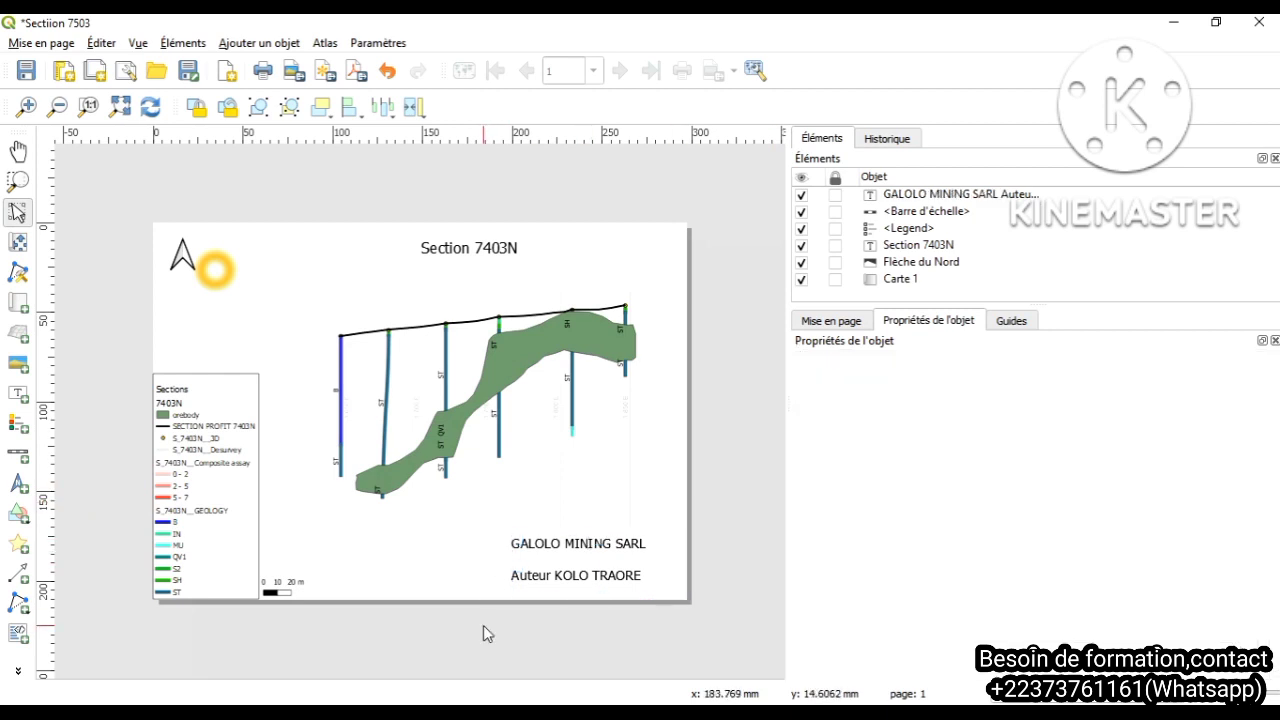
# Step: Shrink the source label's frame around its text and remove the blank line between its two lines
pyautogui.click(552, 586)
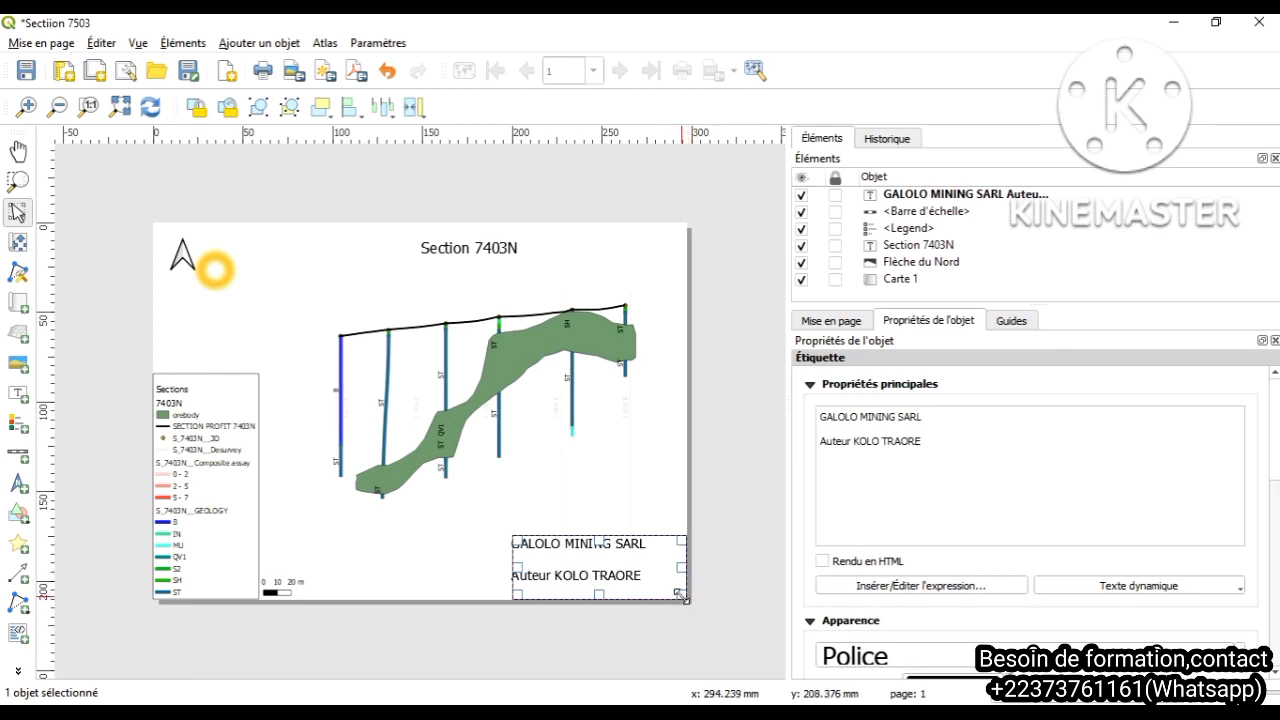
pyautogui.moveTo(679, 594); pyautogui.dragTo(655, 575)
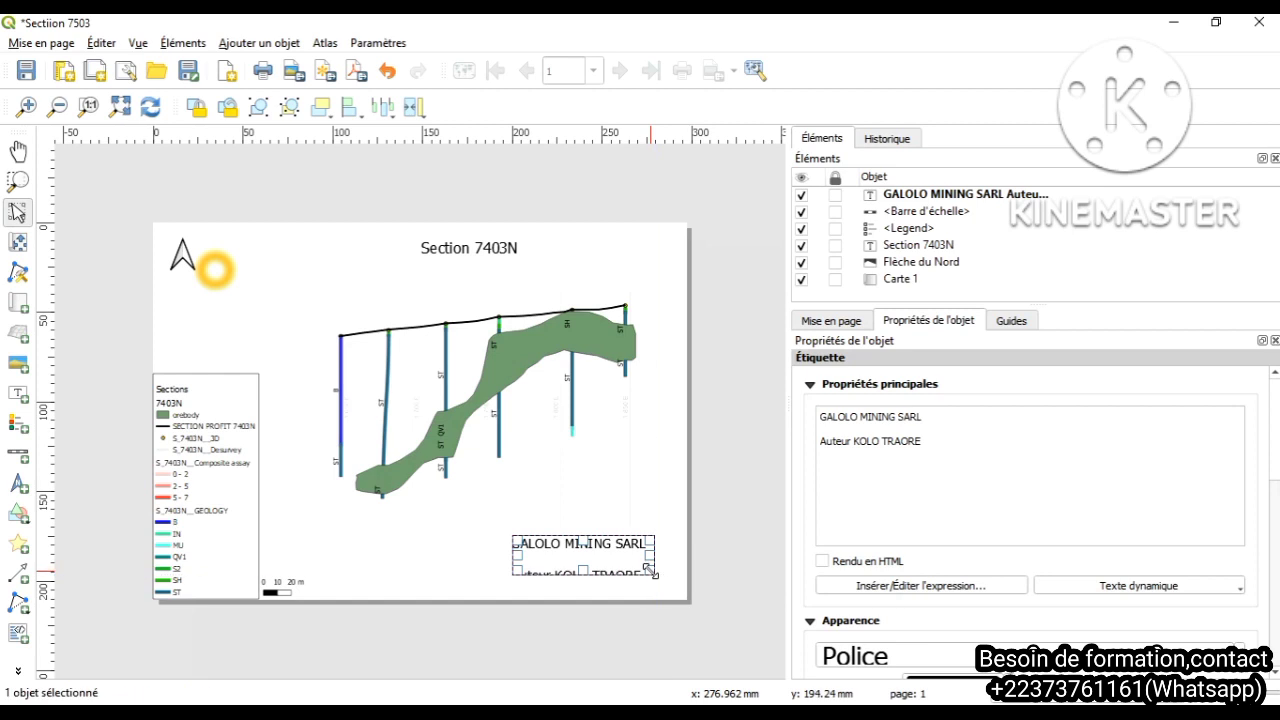
pyautogui.click(819, 441)
pyautogui.press('BackSpace')
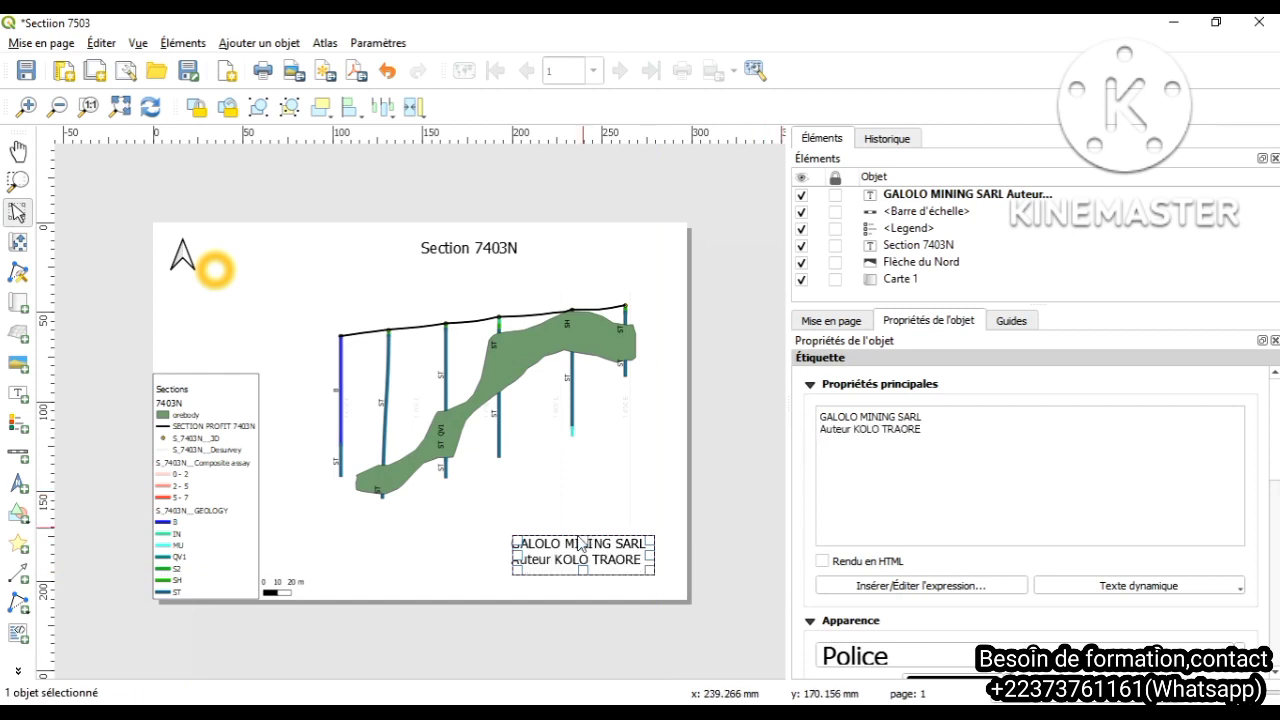
# Step: Move the shrunken label into the page's lower-right corner and deselect it
pyautogui.moveTo(578, 540); pyautogui.dragTo(628, 569)
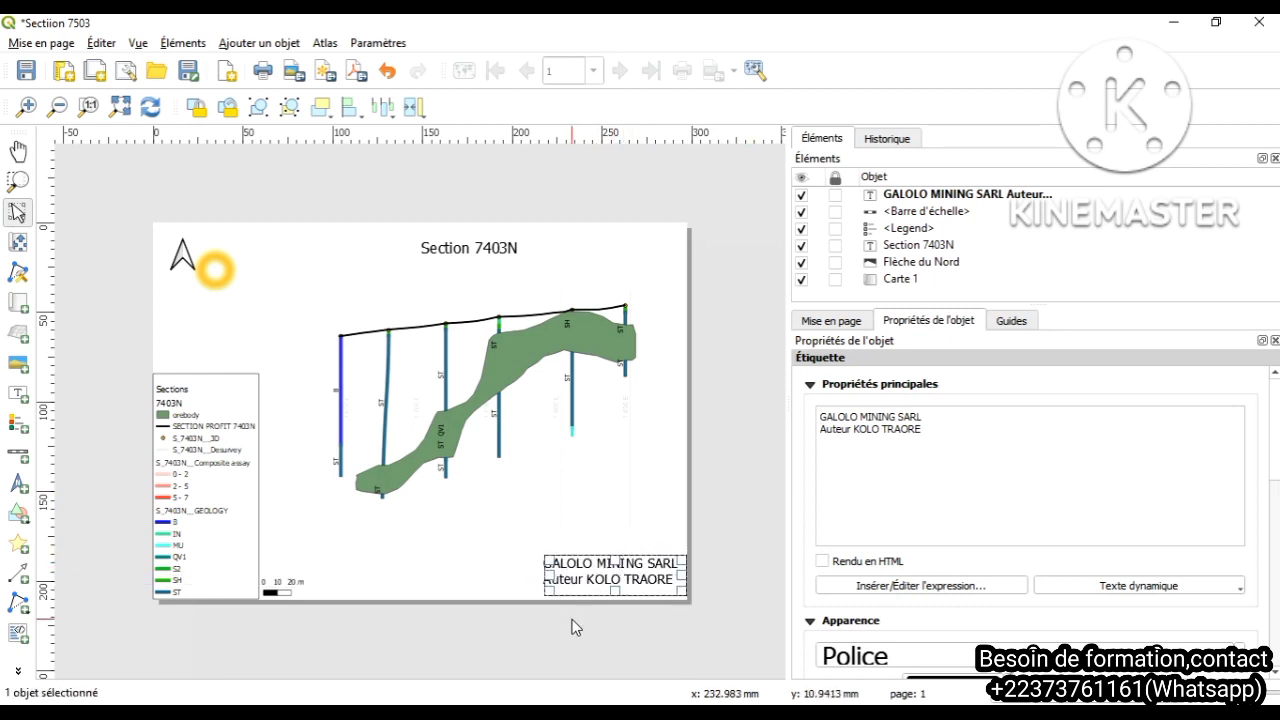
pyautogui.click(573, 625)
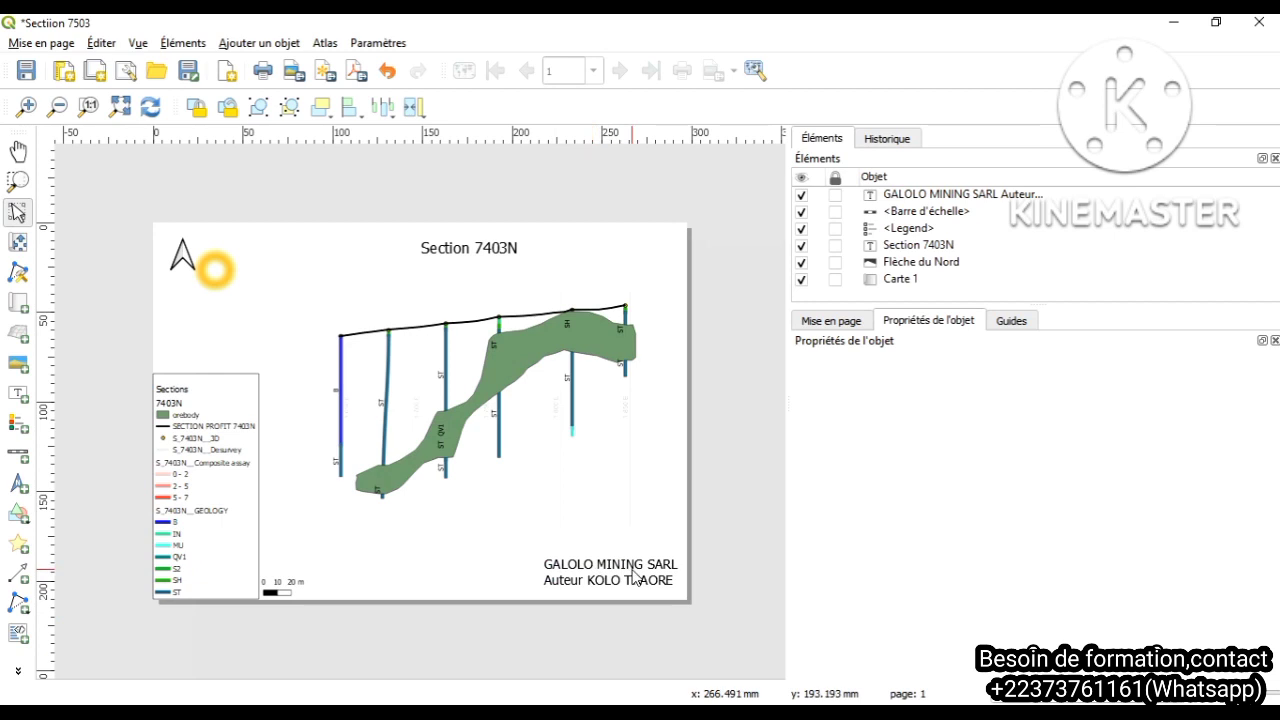
# Step: Prefix the label's company line with "Source des donnéees: " and insert a colon after "Auteur"
pyautogui.click(601, 569)
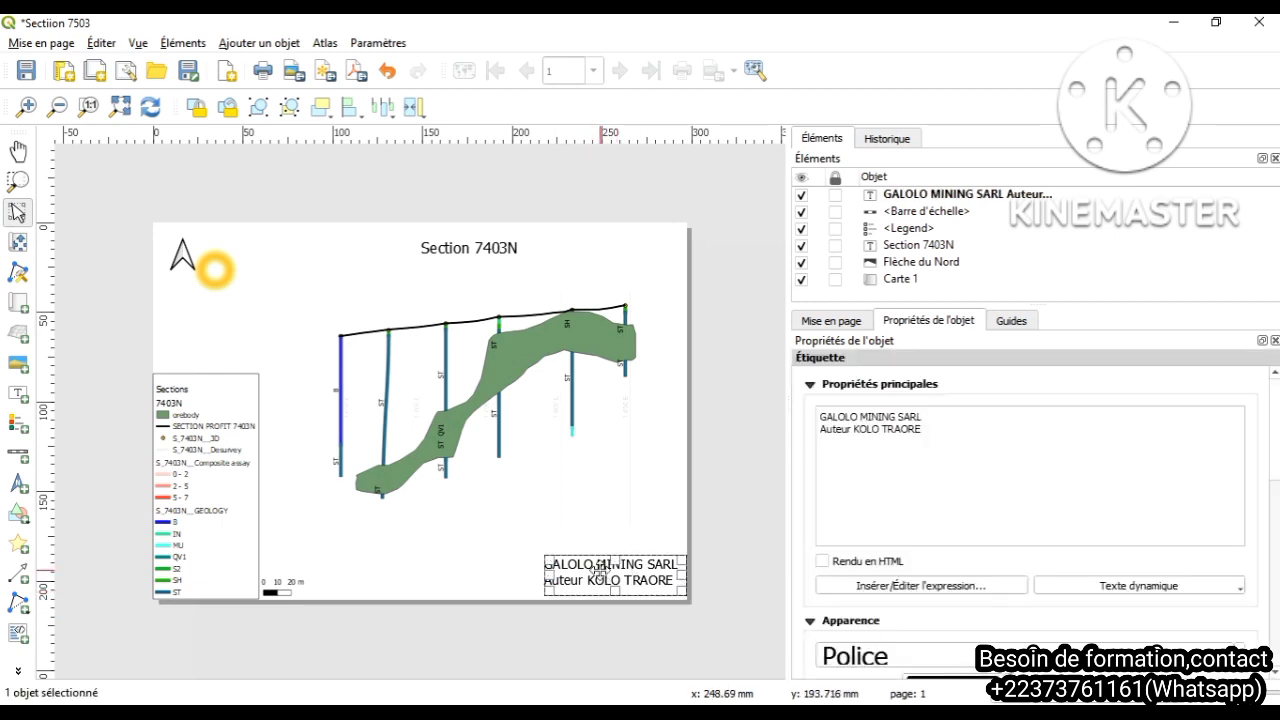
pyautogui.click(820, 418)
pyautogui.write('S')
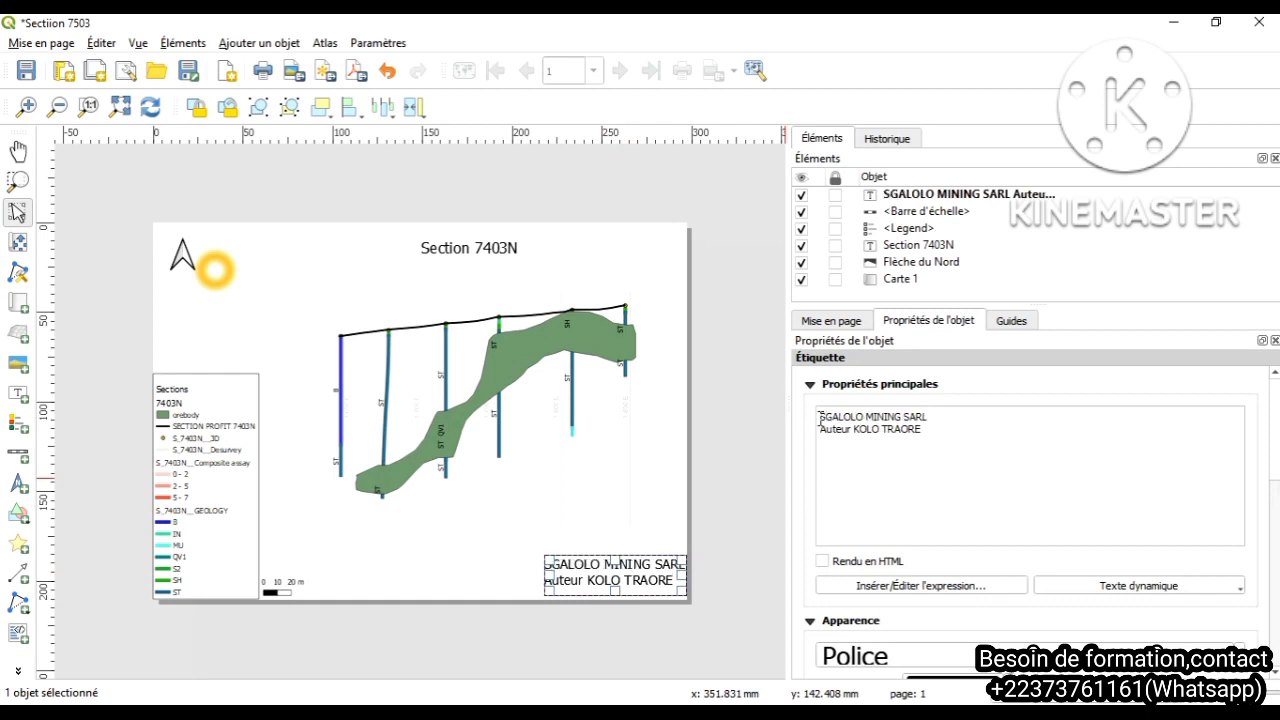
pyautogui.write('ou')
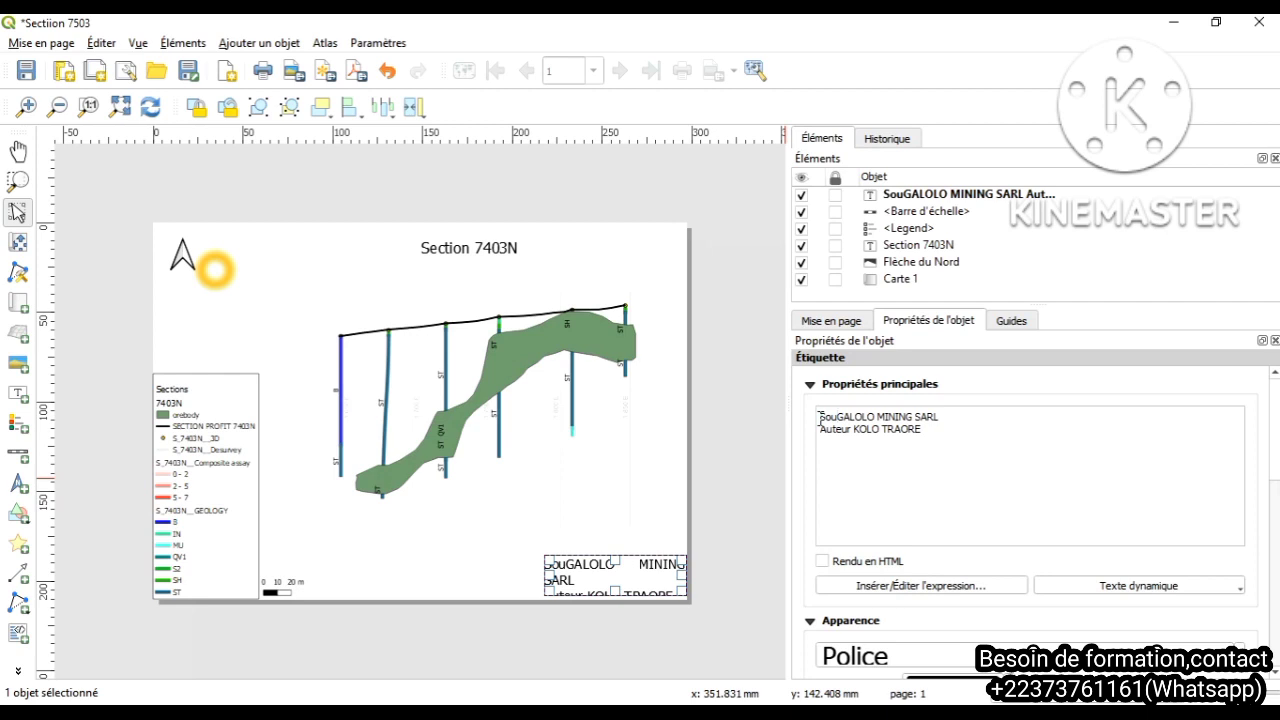
pyautogui.write('rce des d')
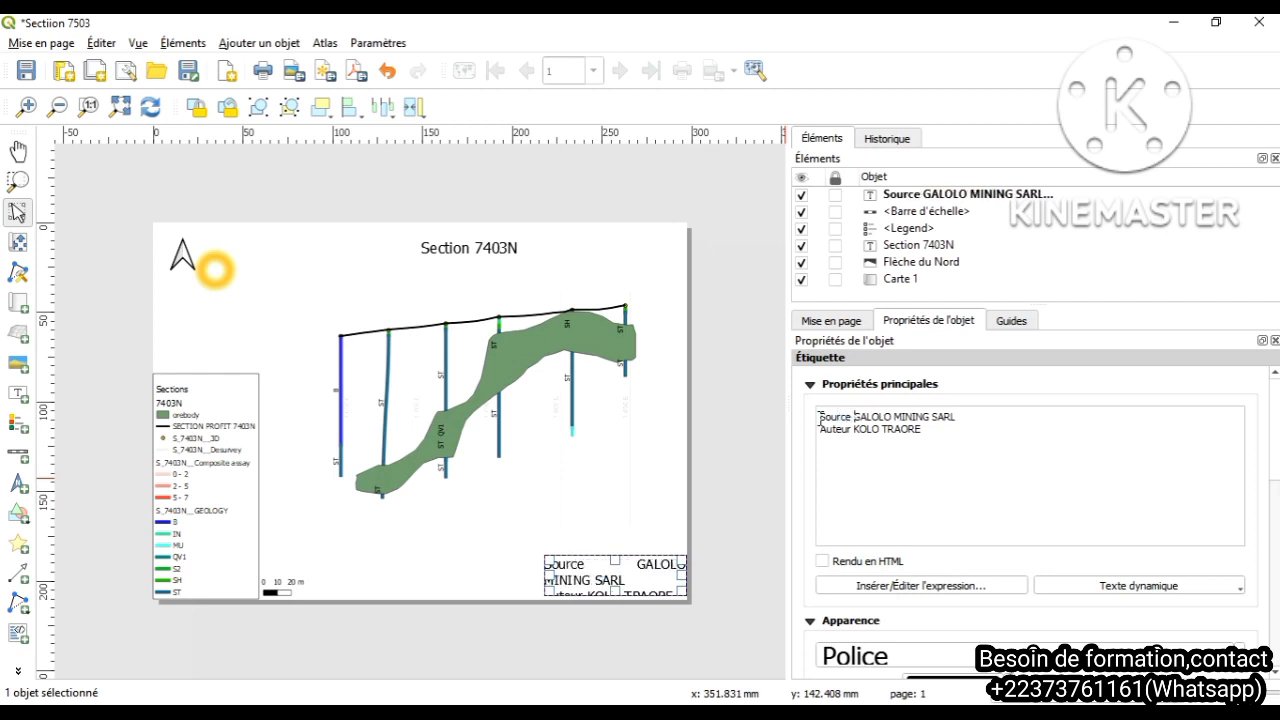
pyautogui.write('onn')
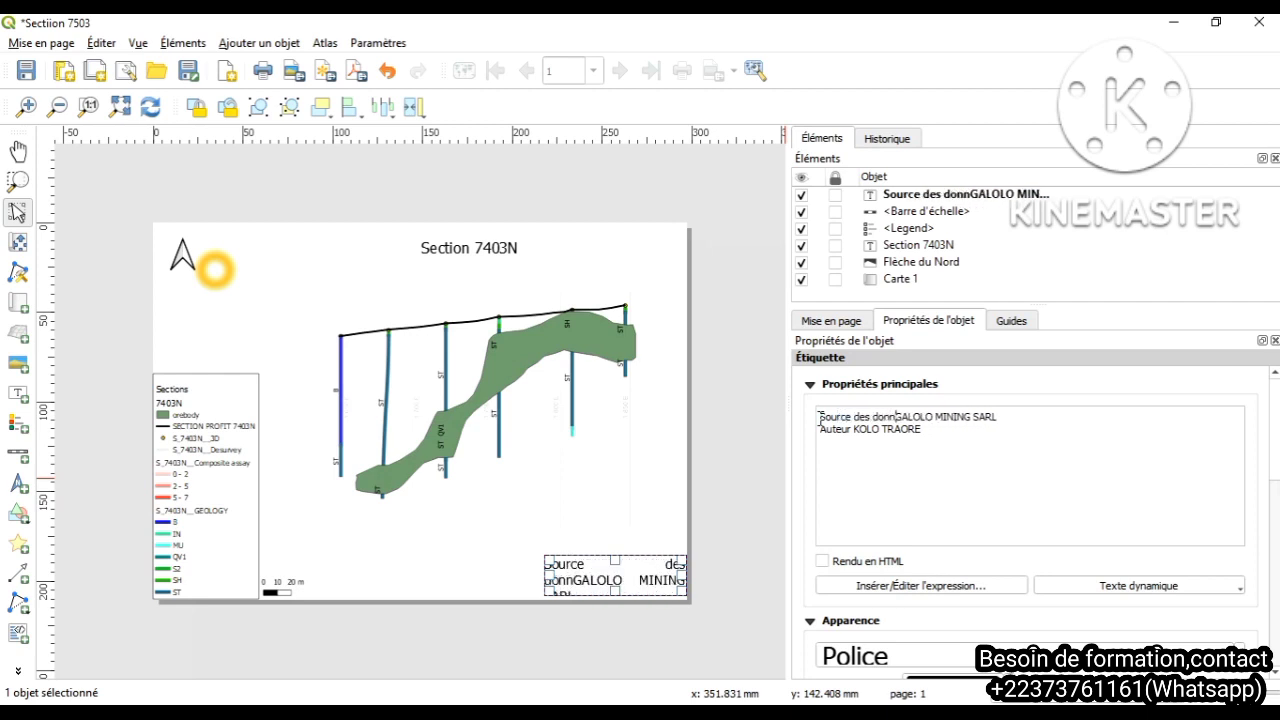
pyautogui.write('ées')
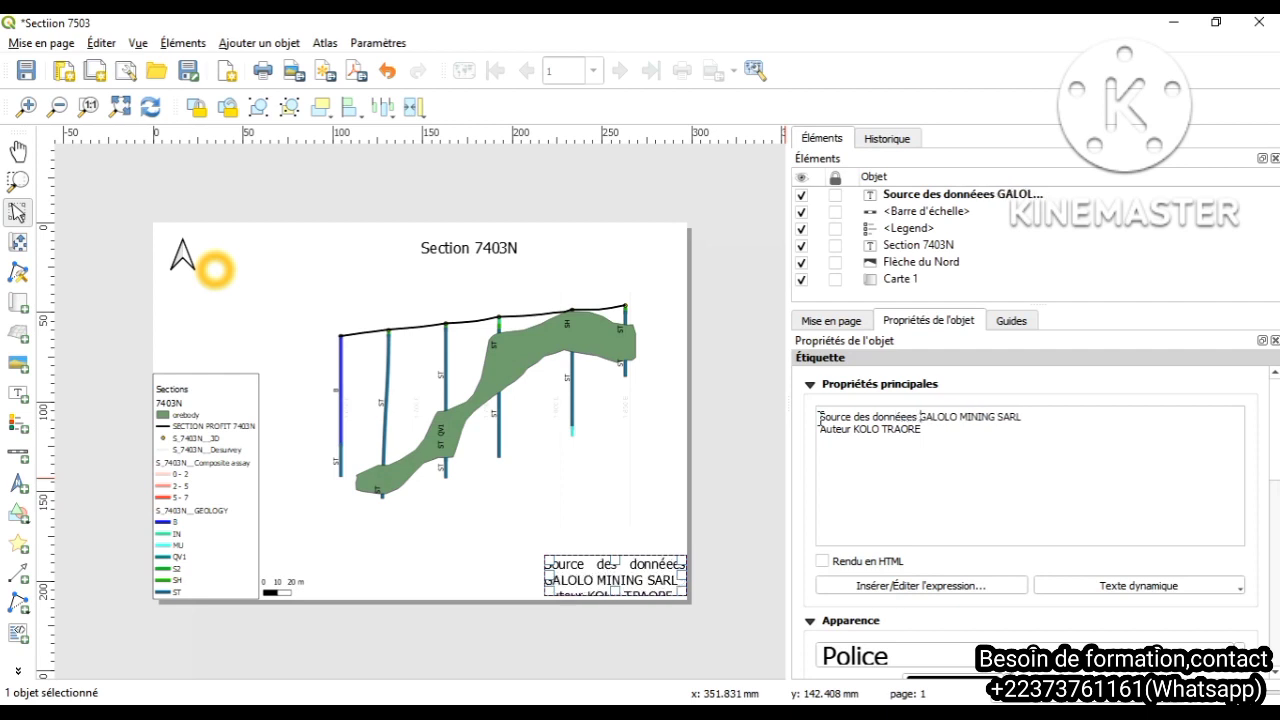
pyautogui.press('BackSpace')
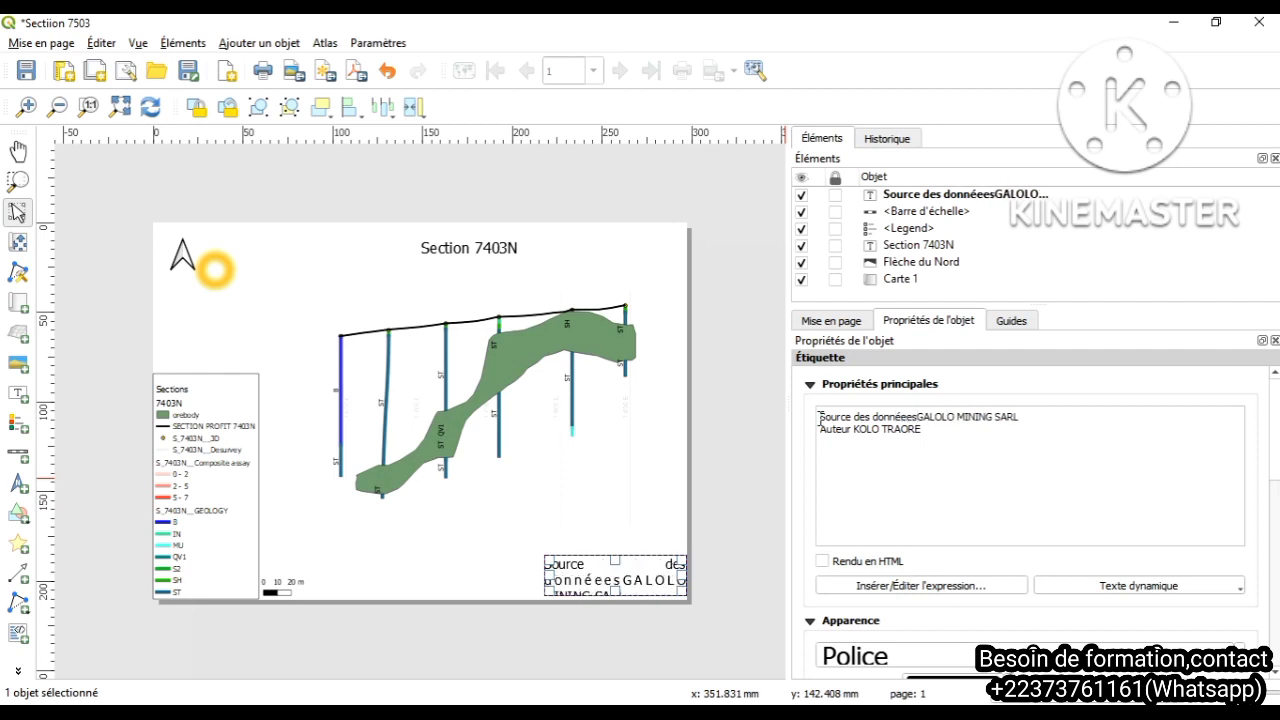
pyautogui.write(':')
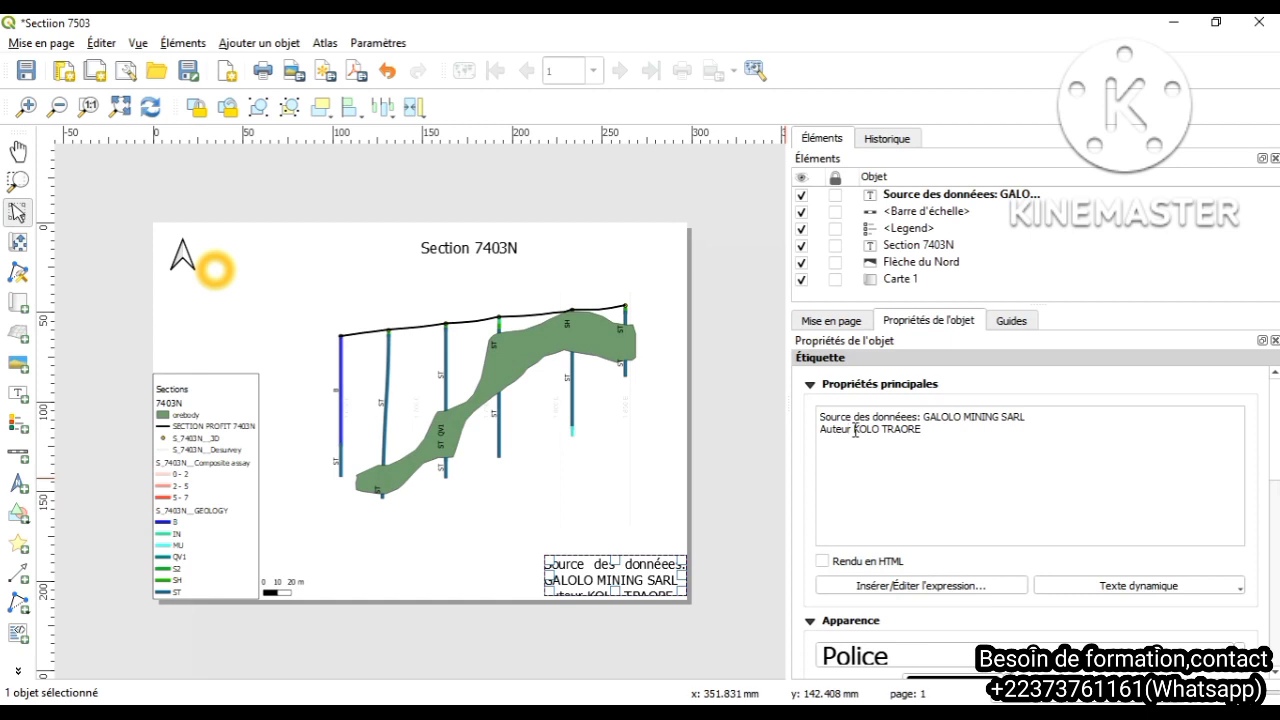
pyautogui.click(856, 430)
pyautogui.write(':')
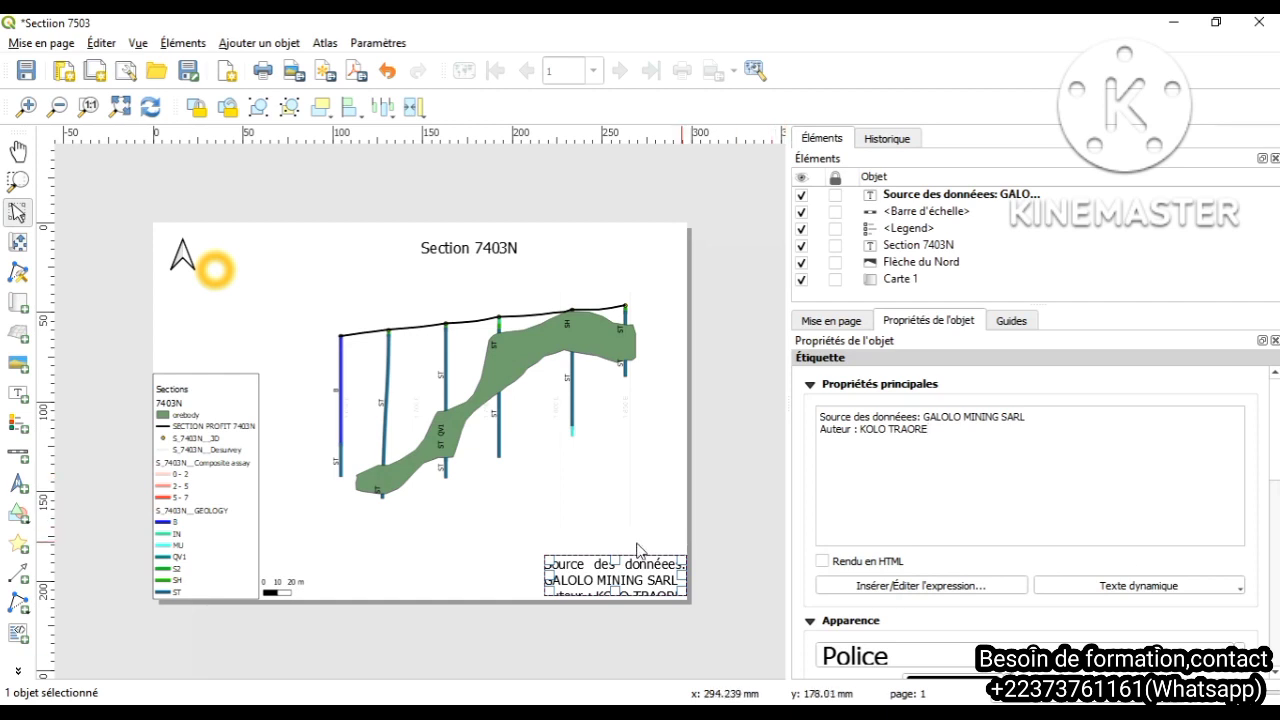
# Step: Widen the source label's frame to the left and set its font size to 16 pt
pyautogui.moveTo(545, 577); pyautogui.dragTo(476, 571)
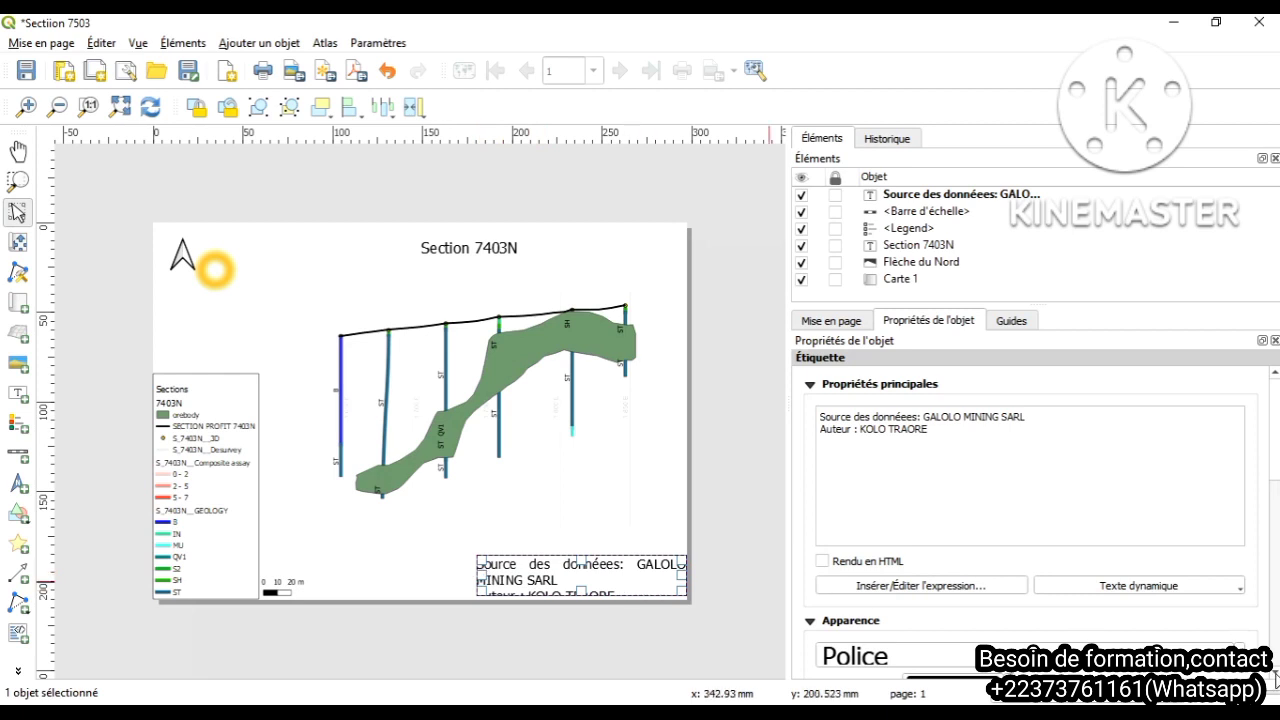
pyautogui.scroll(-2, 1276, 680)
pyautogui.click(1240, 599)
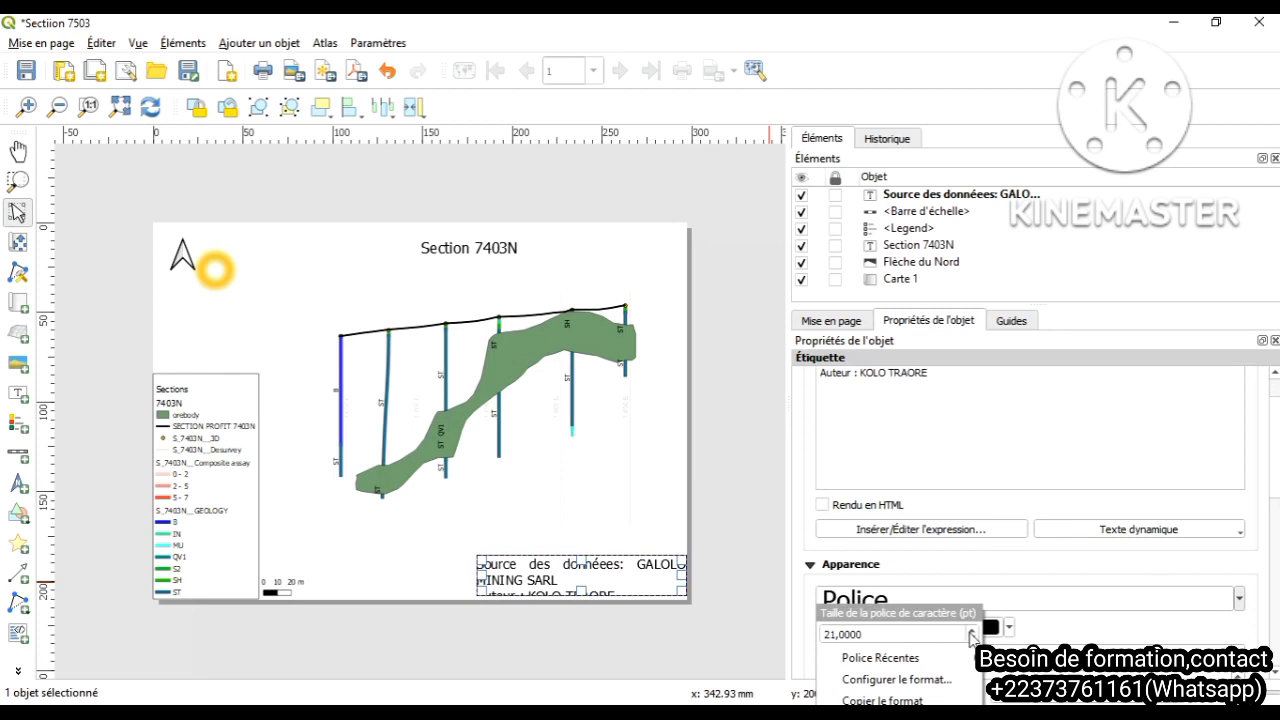
pyautogui.click(970, 631)
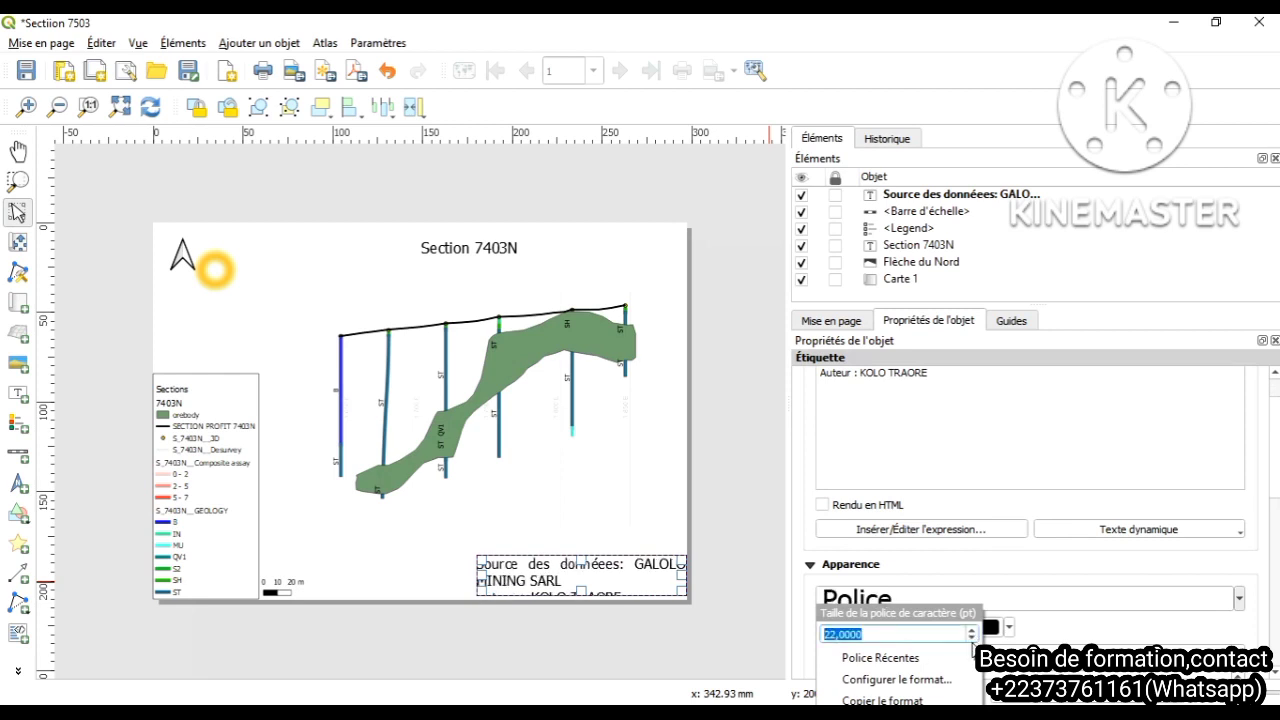
pyautogui.click(972, 639)
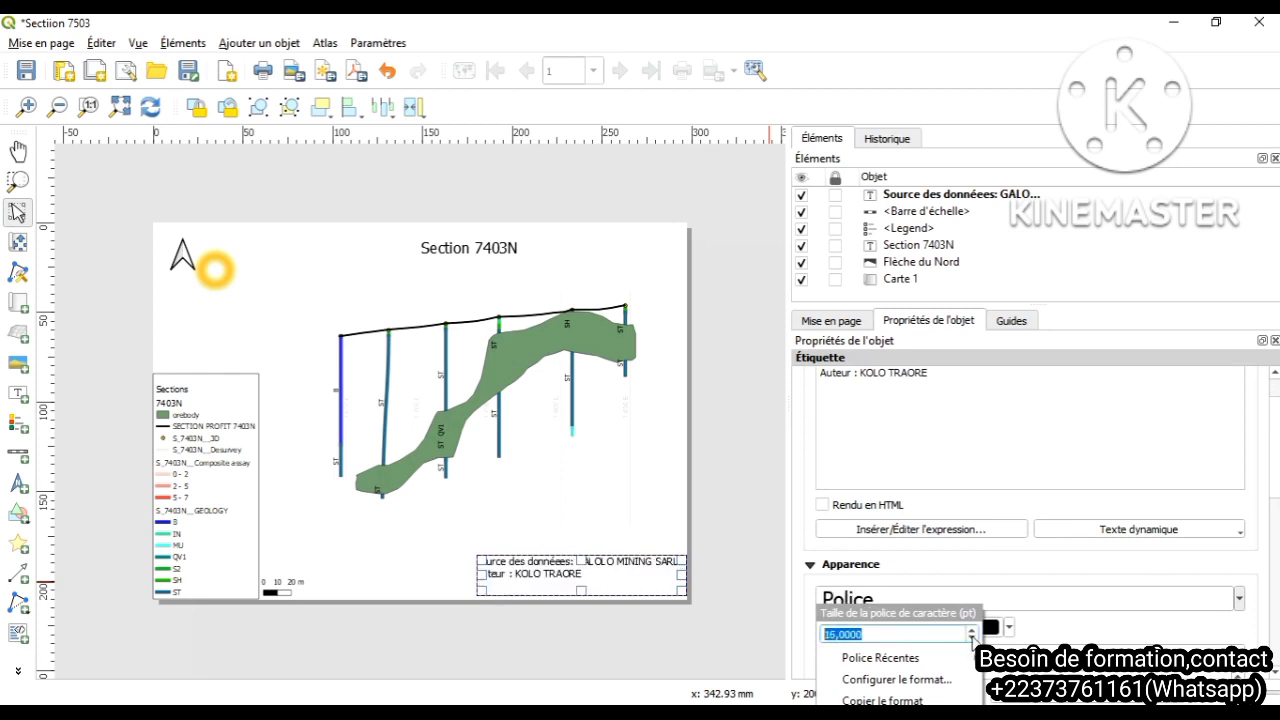
# Step: Move the source label right and down so its text sits in the page's lower-right corner, and deselect it
pyautogui.click(639, 578)
pyautogui.moveTo(639, 578); pyautogui.dragTo(666, 579)
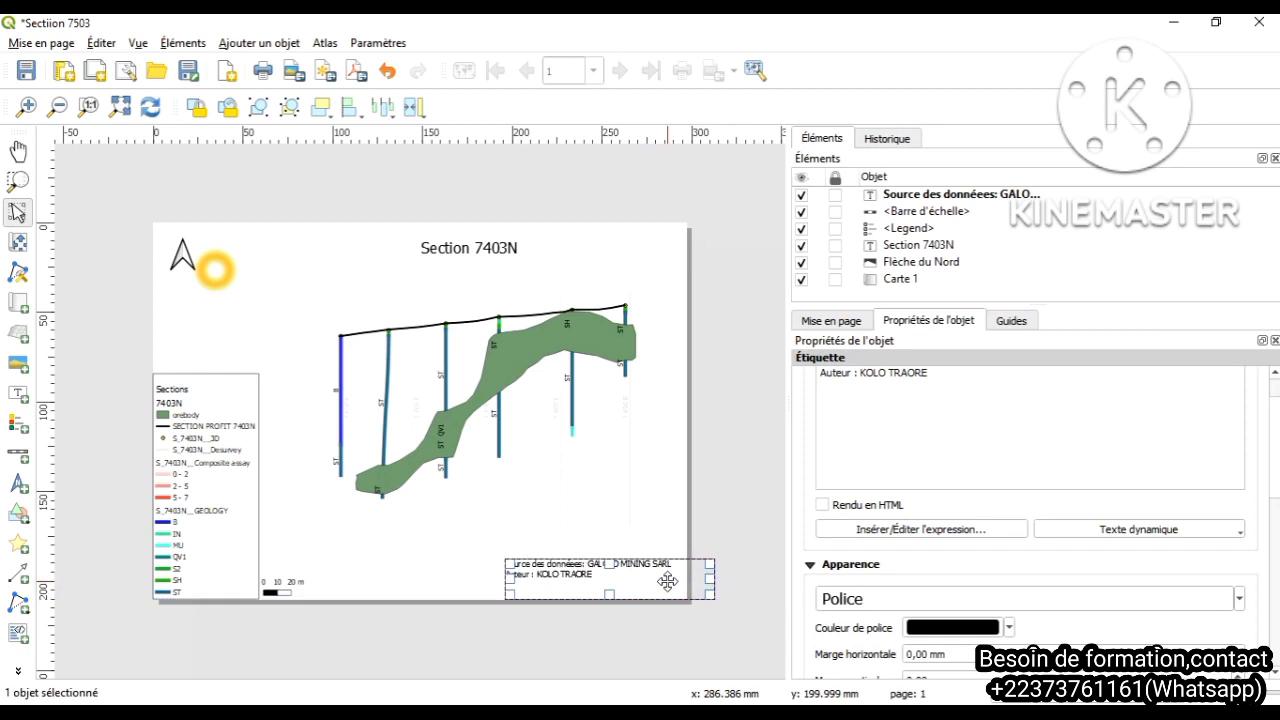
pyautogui.click(659, 631)
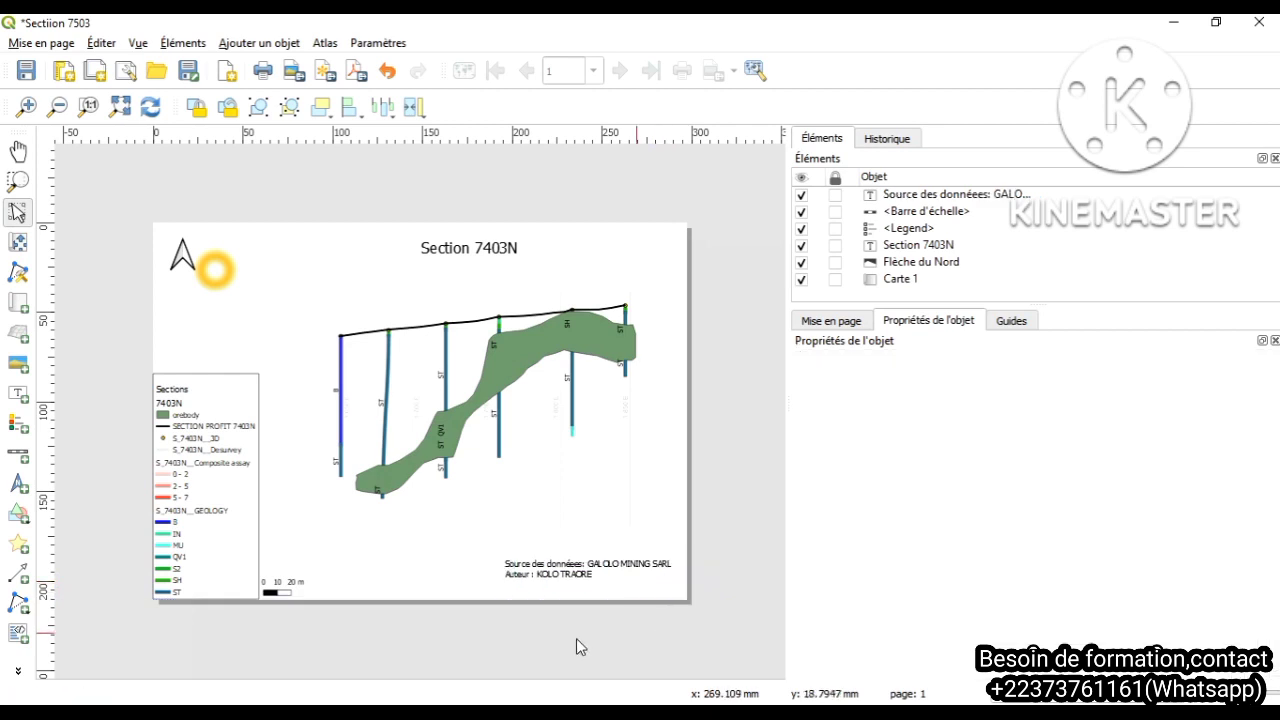
pyautogui.click(543, 578)
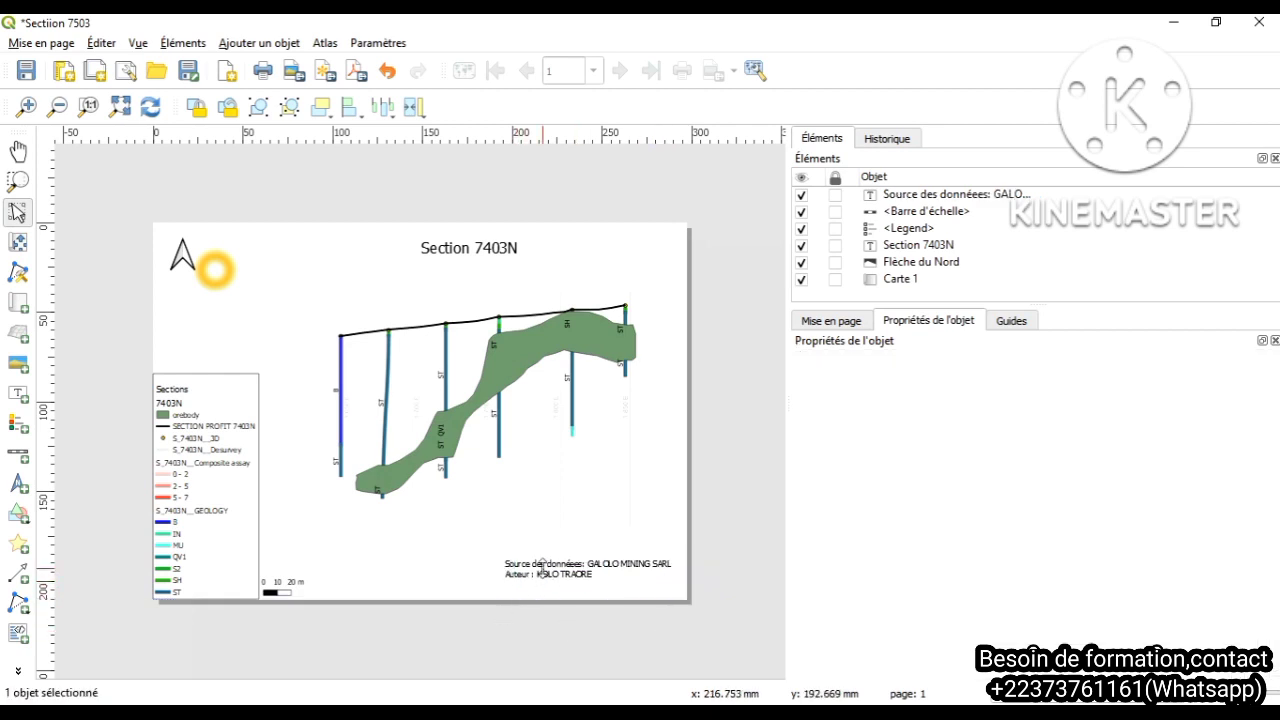
pyautogui.moveTo(566, 576); pyautogui.dragTo(569, 593)
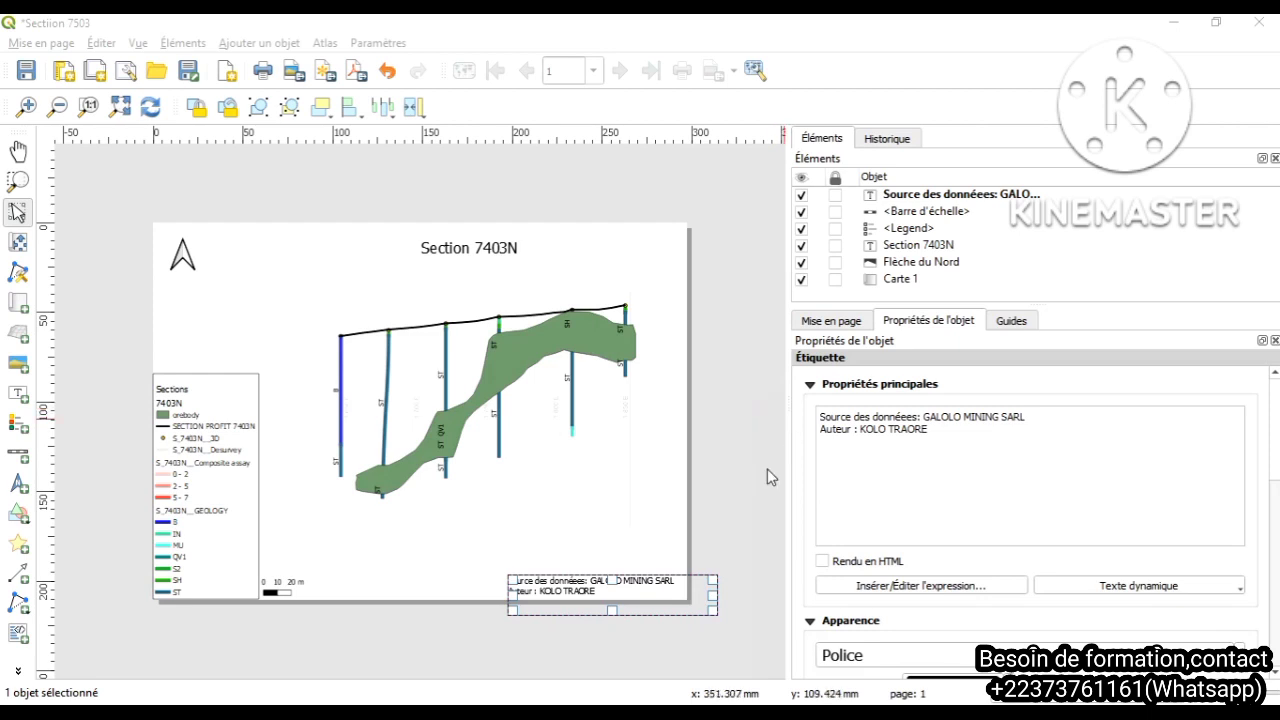
pyautogui.click(748, 495)
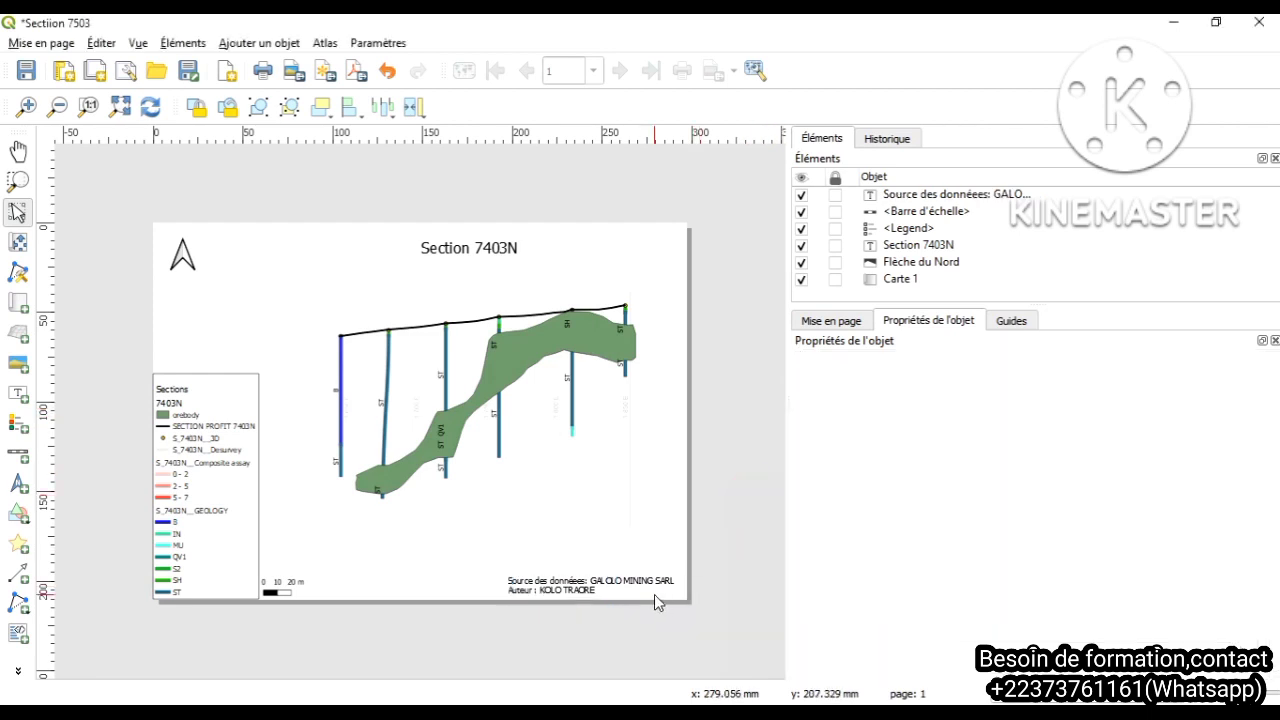
pyautogui.click(582, 574)
pyautogui.click(574, 625)
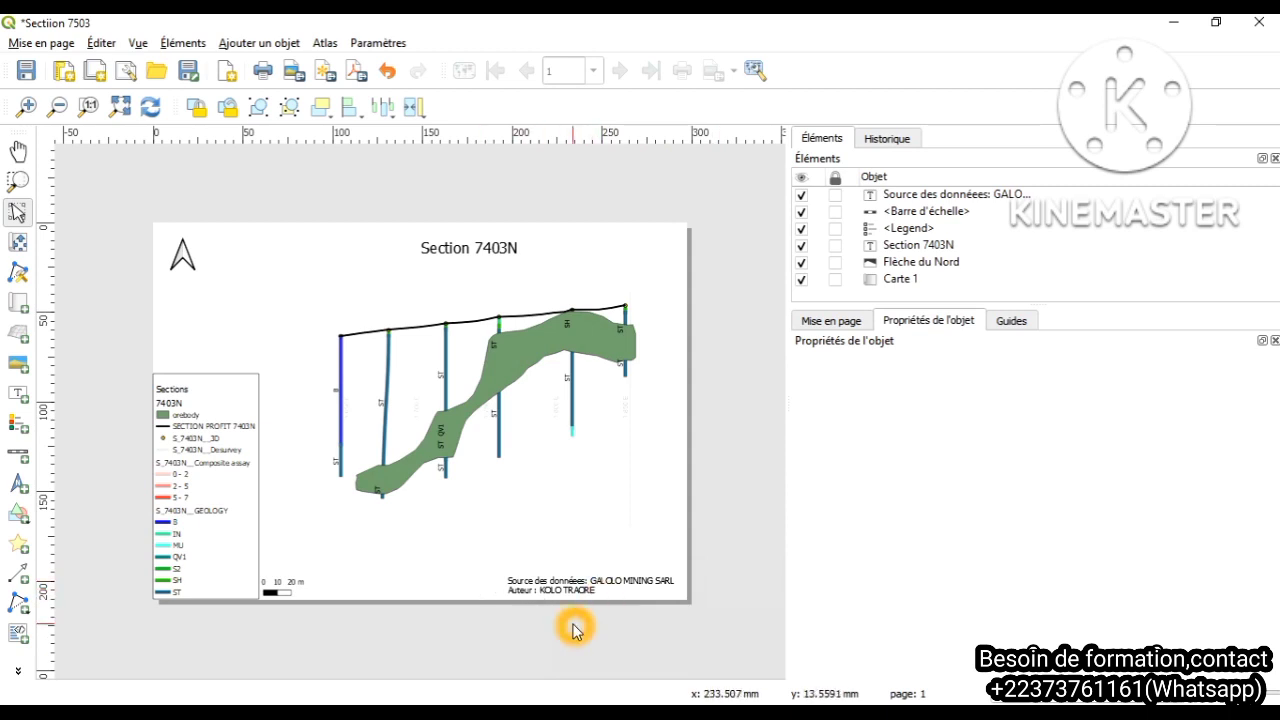
pyautogui.click(507, 430)
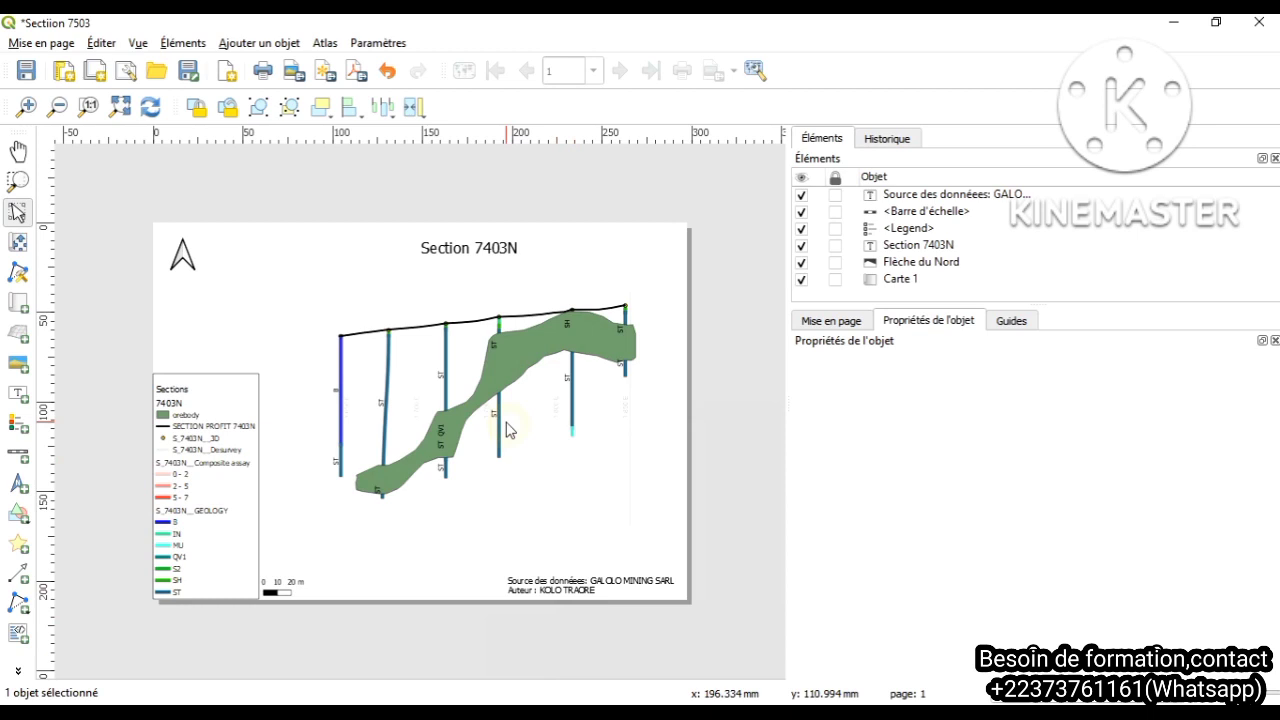
# Step: Add a grid to the section map and open the grid's properties for editing
pyautogui.click(507, 427)
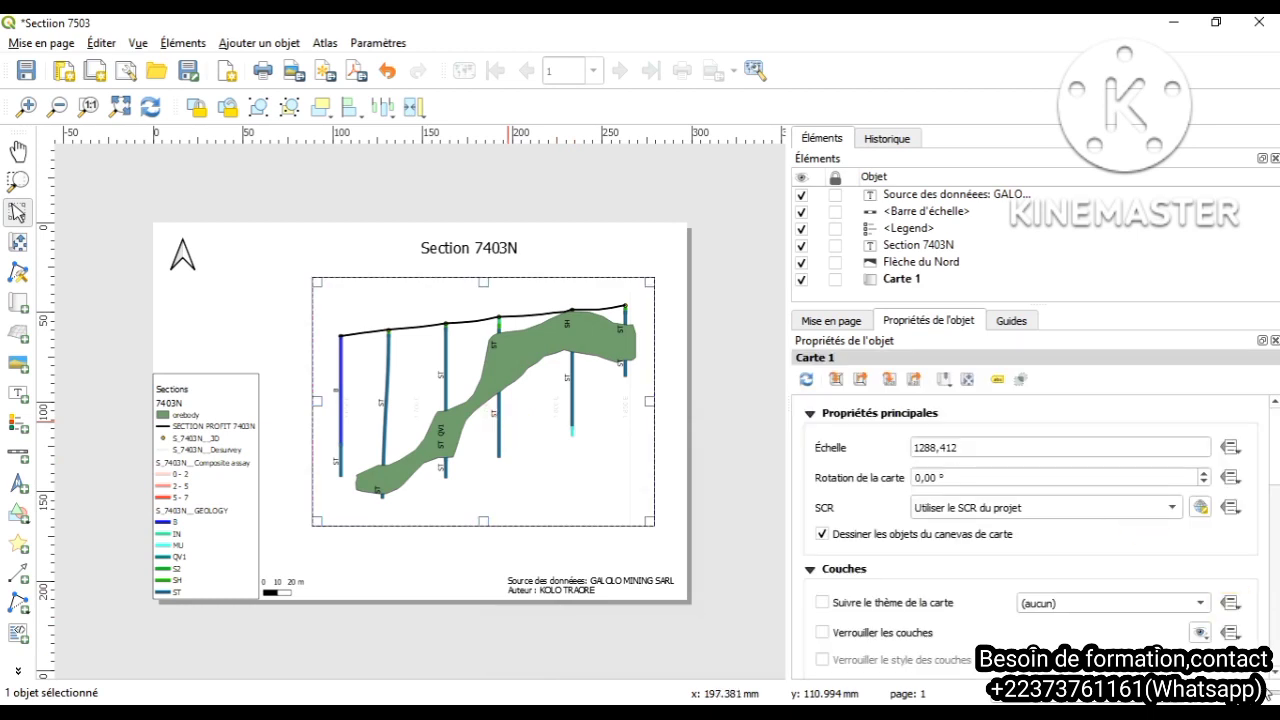
pyautogui.scroll(-5, 1276, 678)
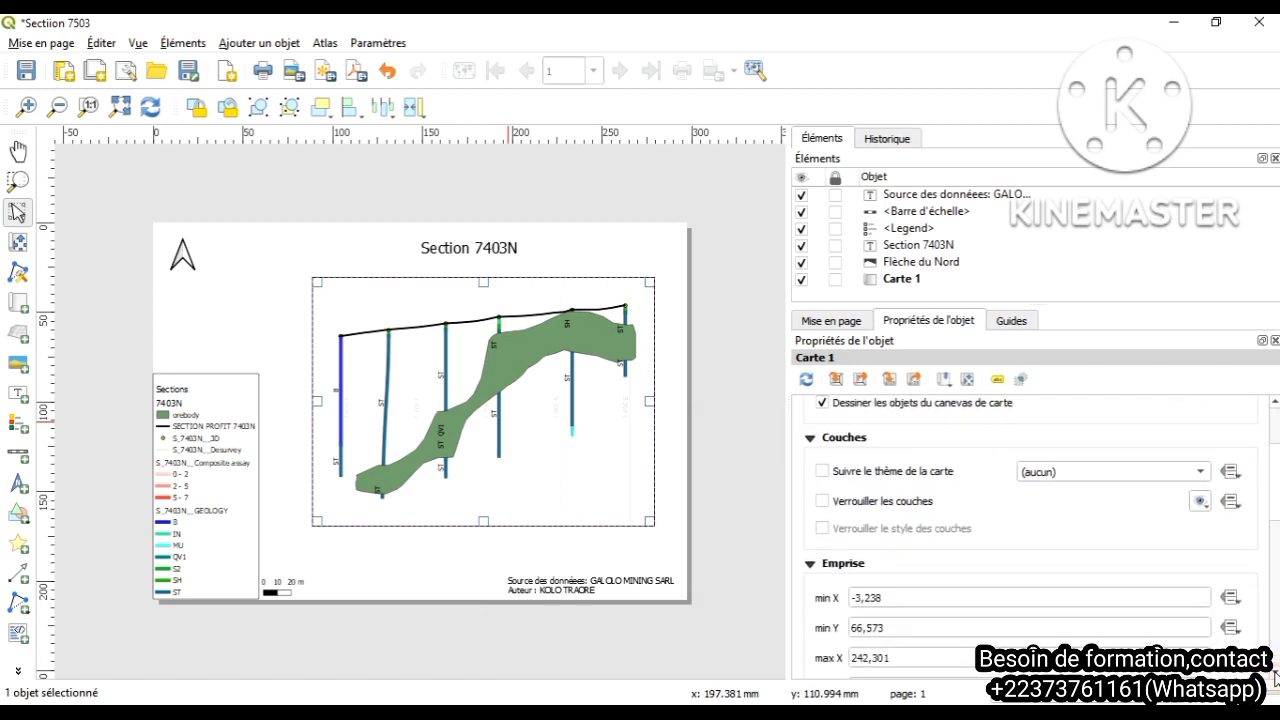
pyautogui.scroll(-5, 1276, 678)
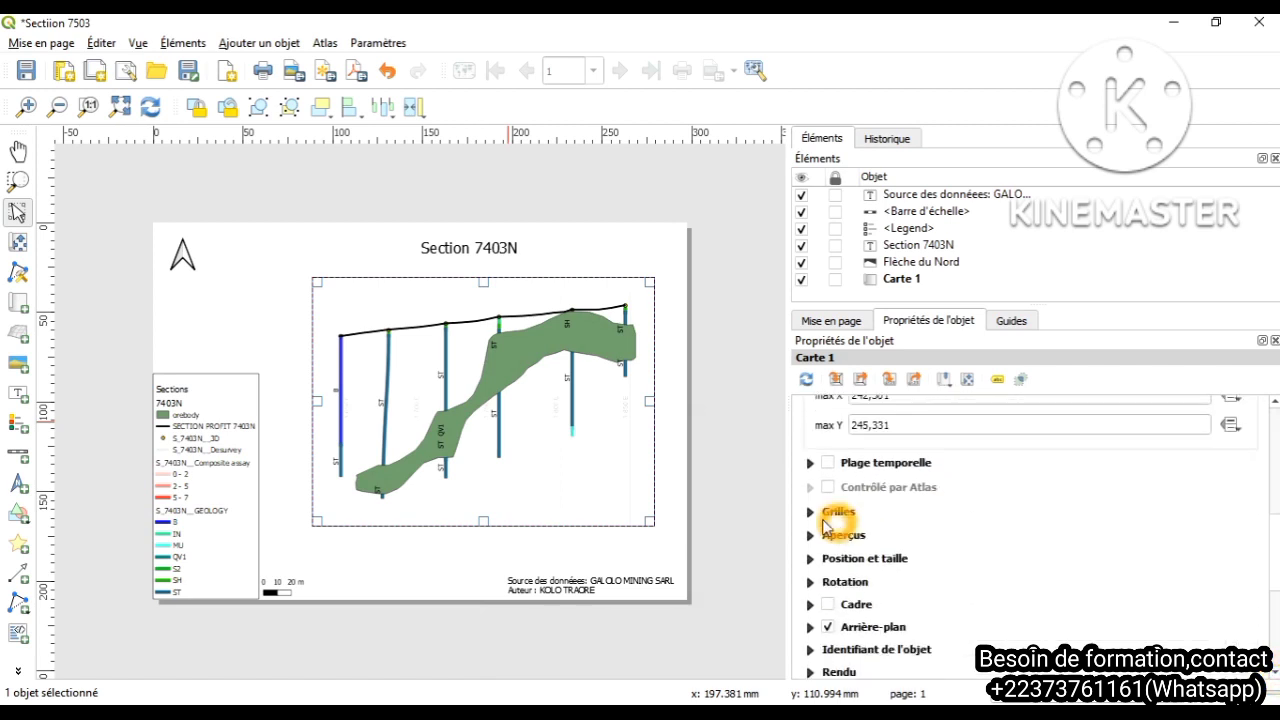
pyautogui.click(810, 512)
pyautogui.click(867, 546)
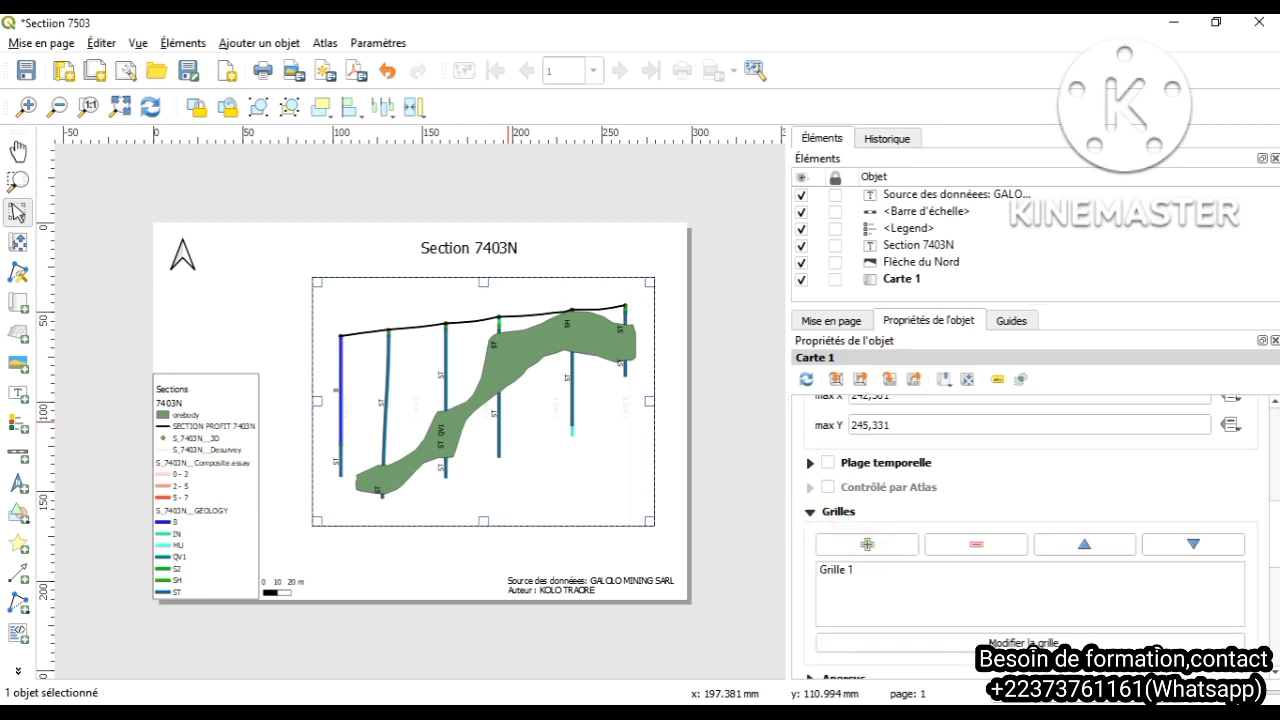
pyautogui.click(995, 642)
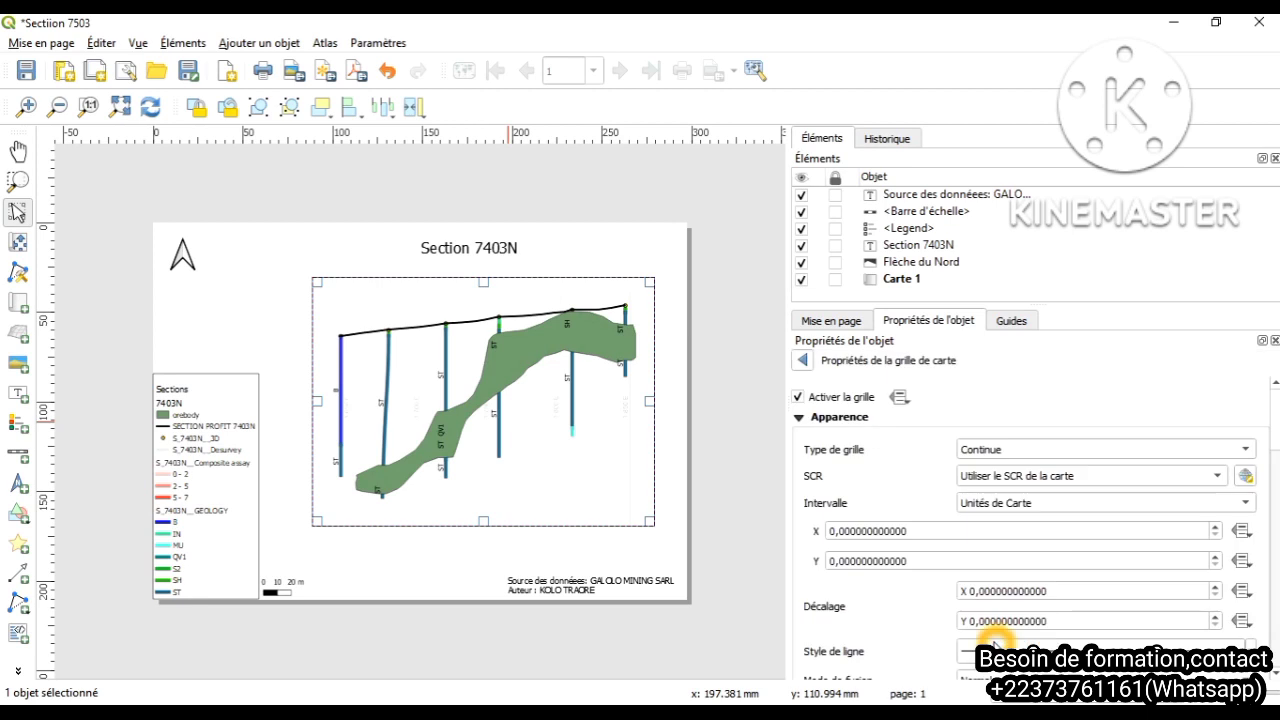
# Step: Set the map grid's X and Y intervals to 80 map units each
pyautogui.click(837, 533)
pyautogui.click(837, 530)
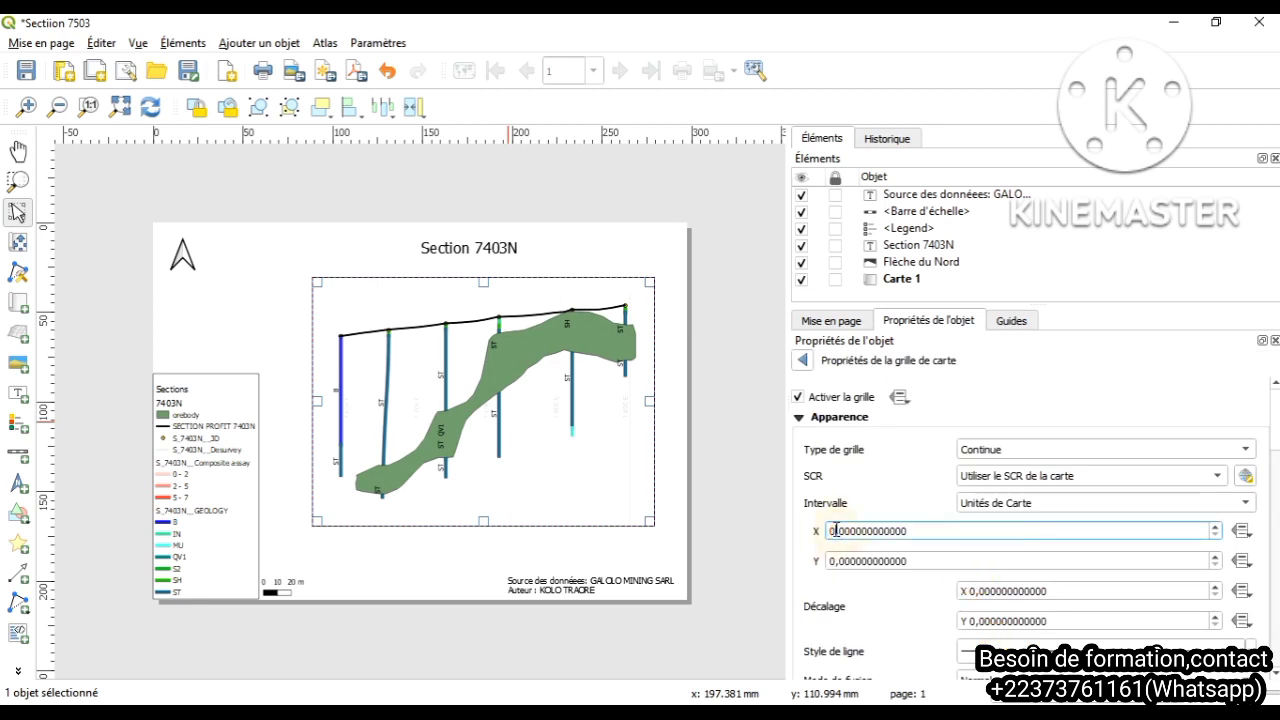
pyautogui.press('BackSpace')
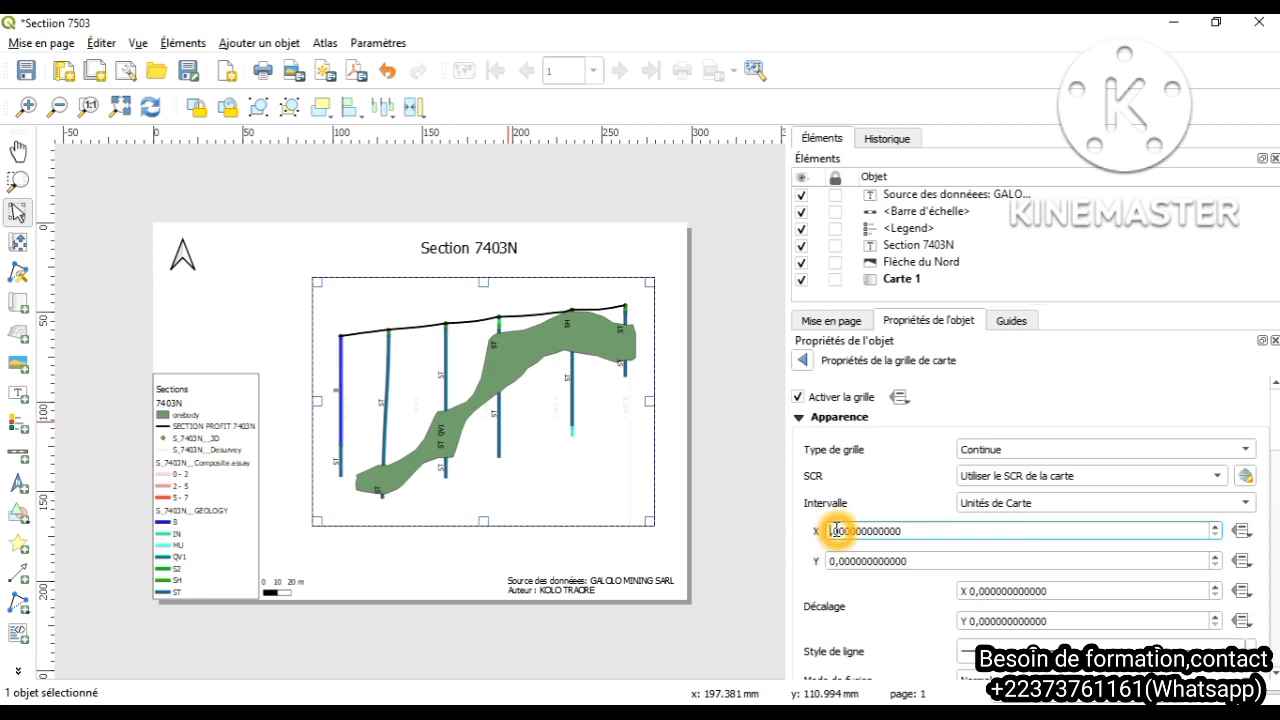
pyautogui.write('80')
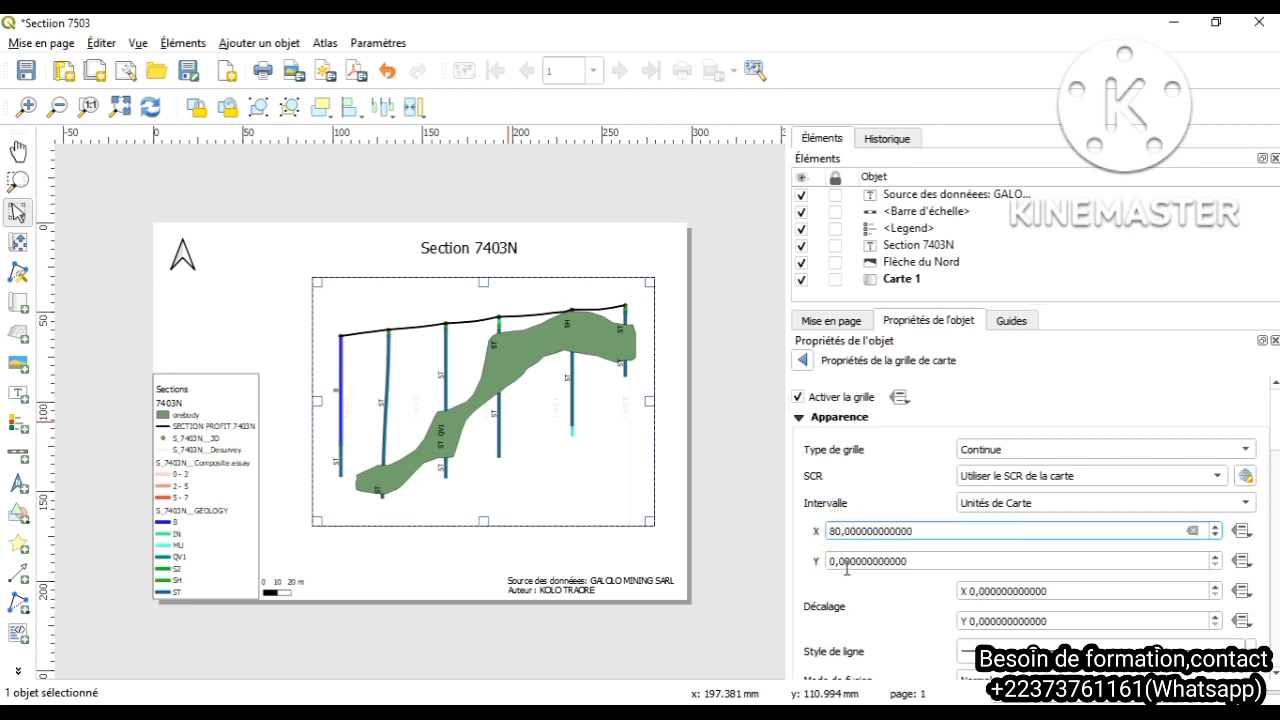
pyautogui.click(837, 562)
pyautogui.press('BackSpace')
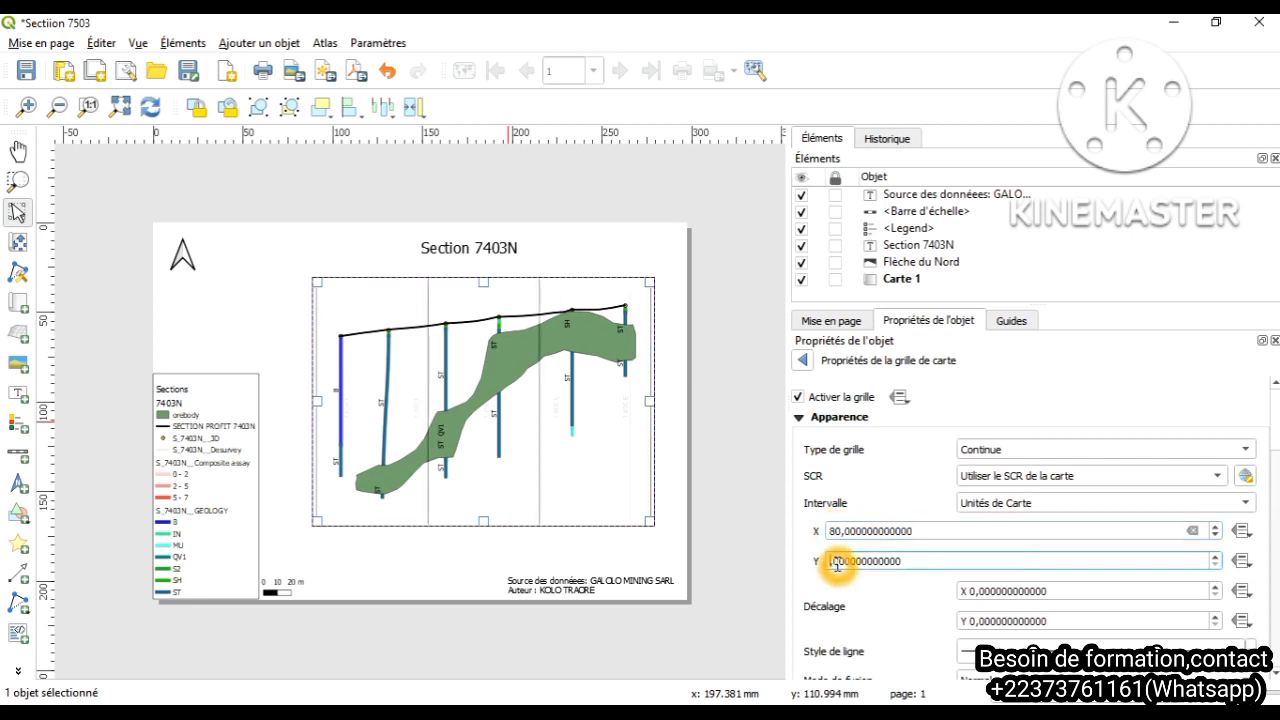
pyautogui.write('80,')
pyautogui.press('Return')
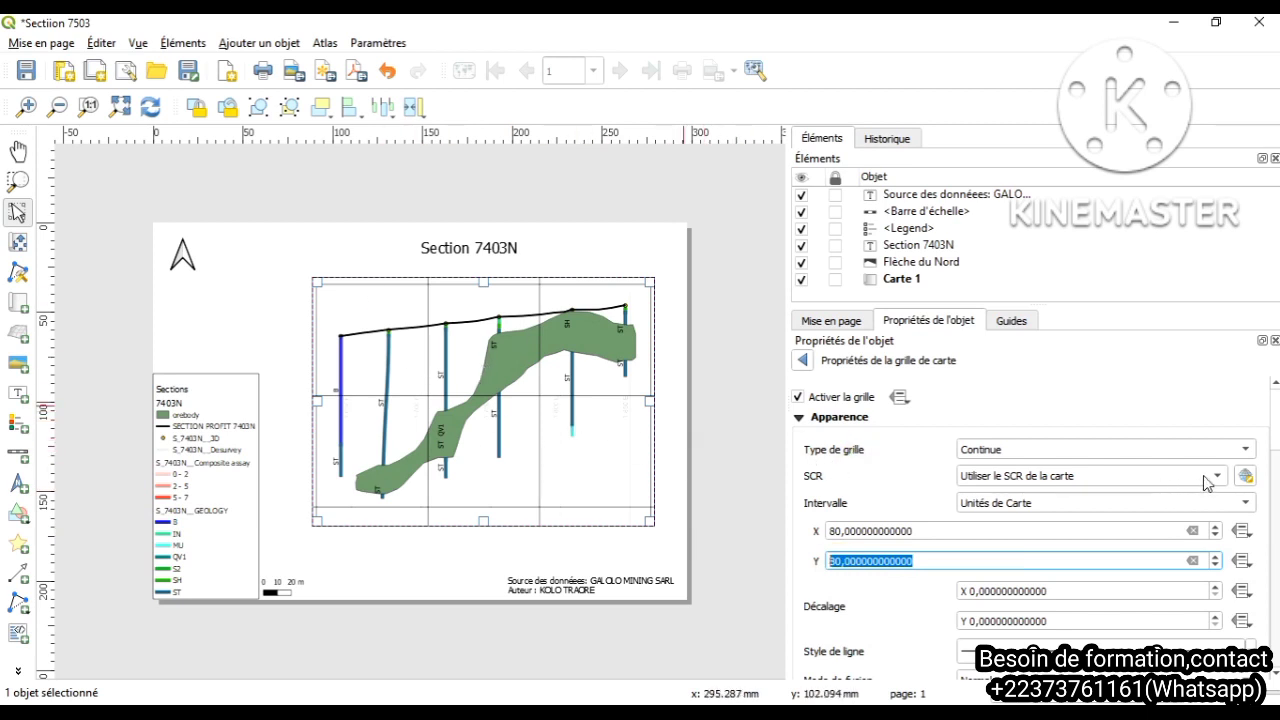
# Step: Change the map grid type to crosses (Croix)
pyautogui.click(1246, 451)
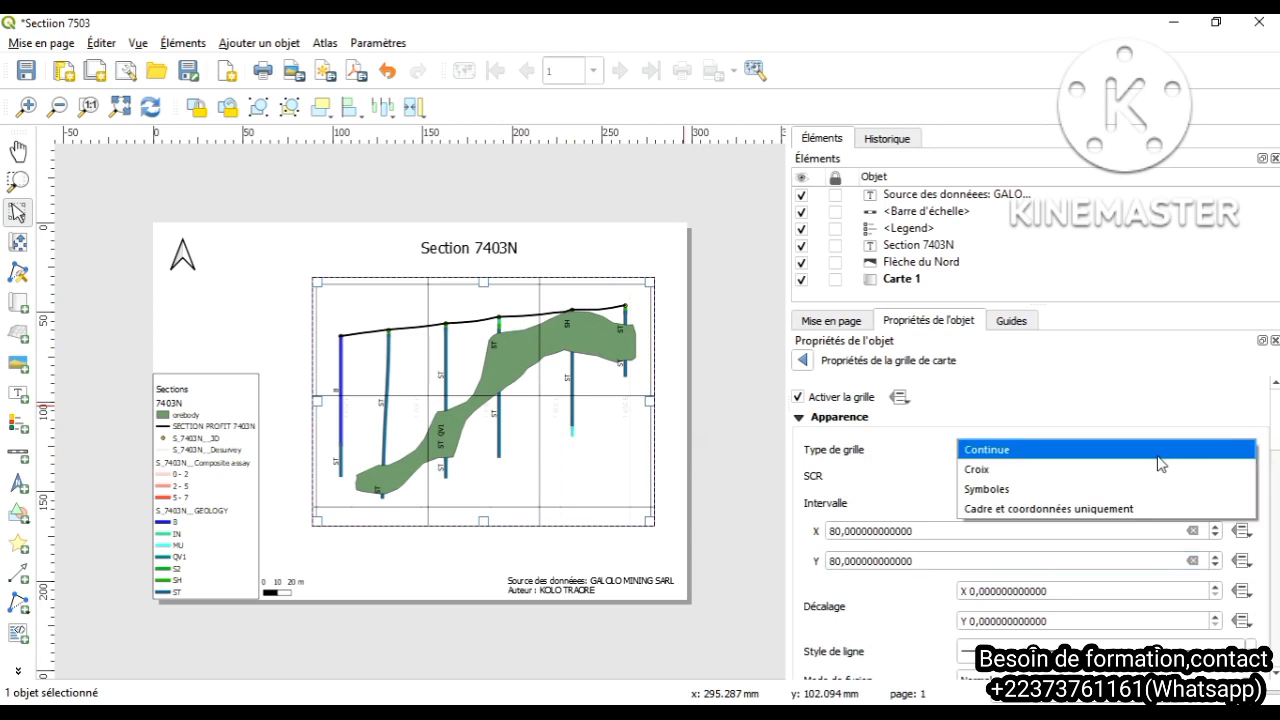
pyautogui.click(1057, 469)
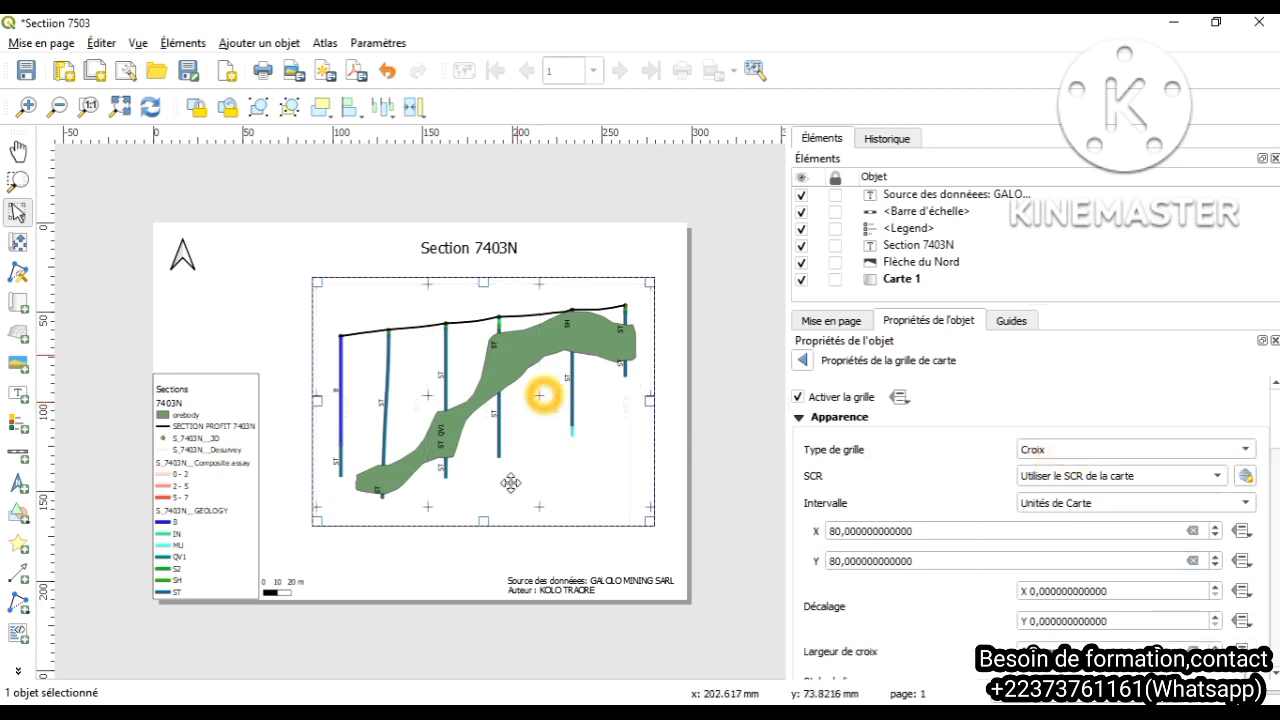
pyautogui.click(845, 594)
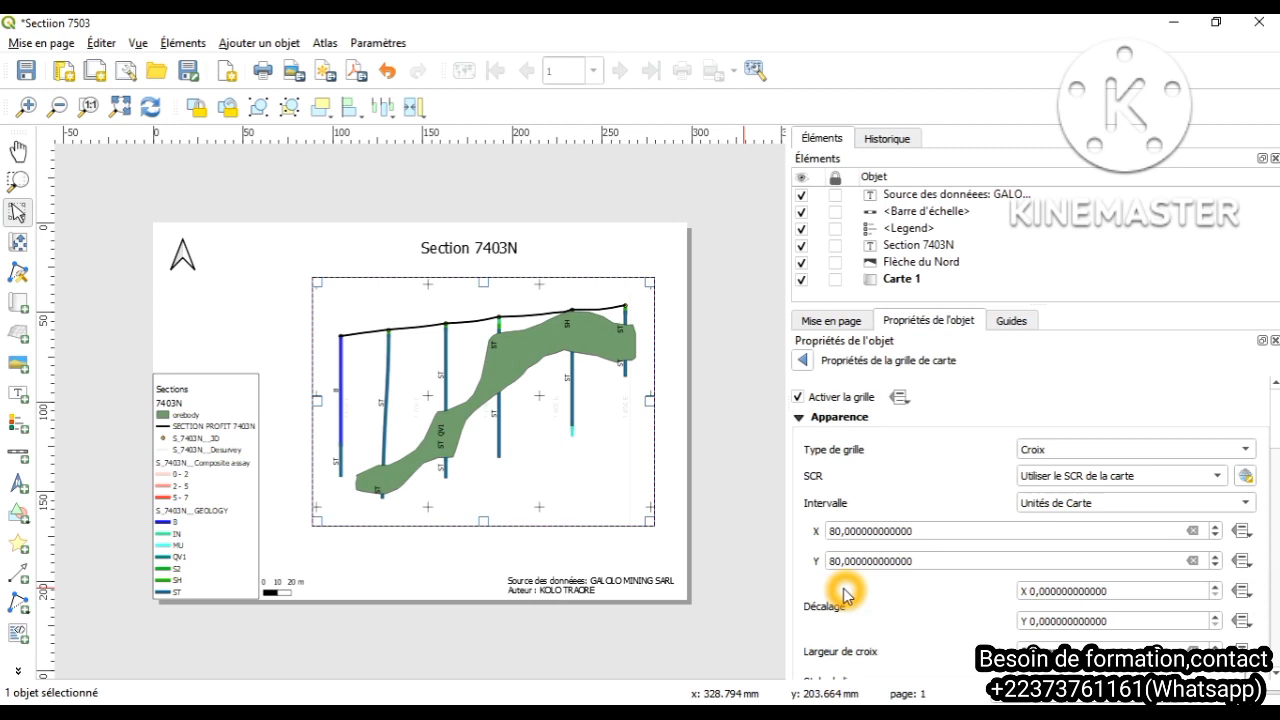
pyautogui.click(606, 420)
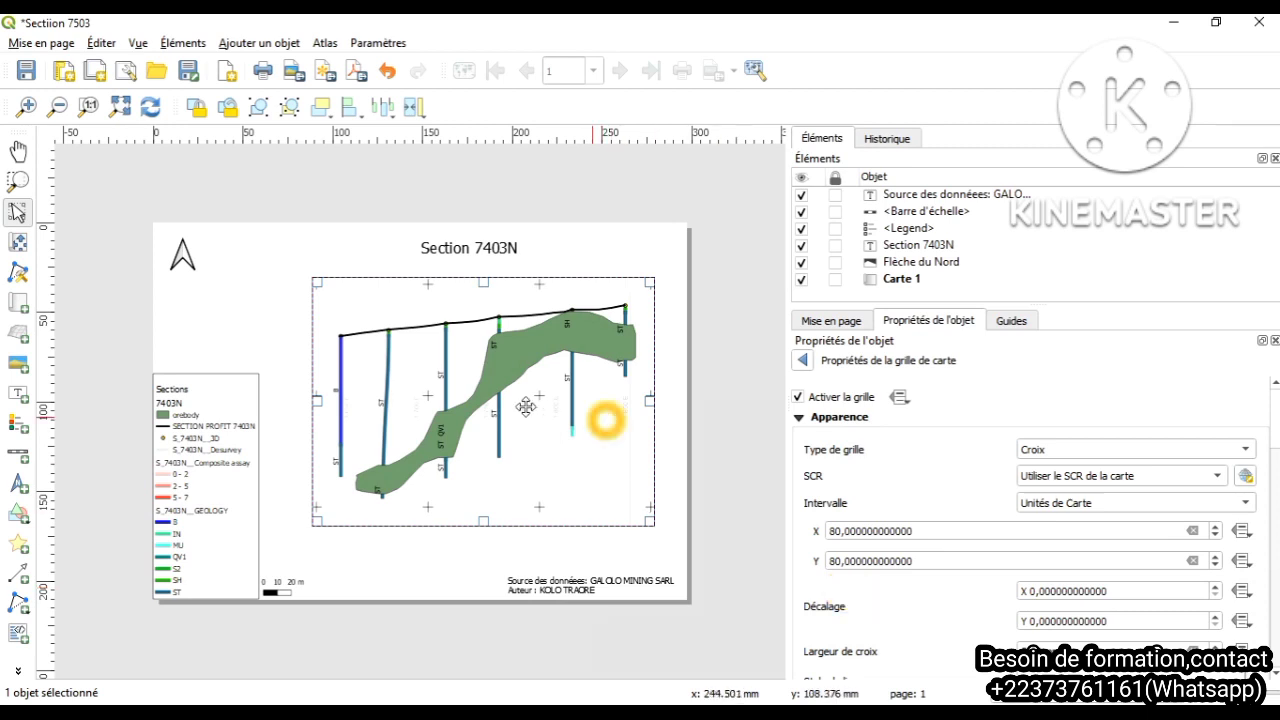
pyautogui.click(574, 389)
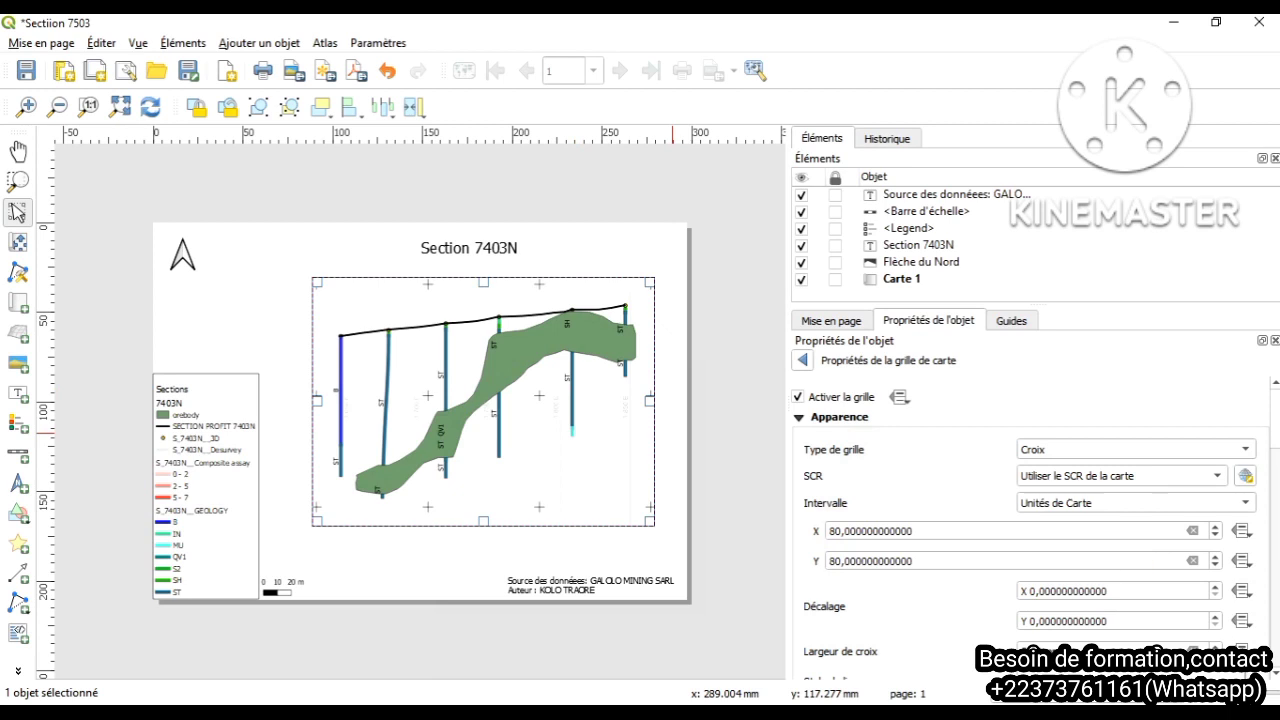
# Step: Give the map grid a zebra frame (Zébré)
pyautogui.scroll(-2, 1272, 672)
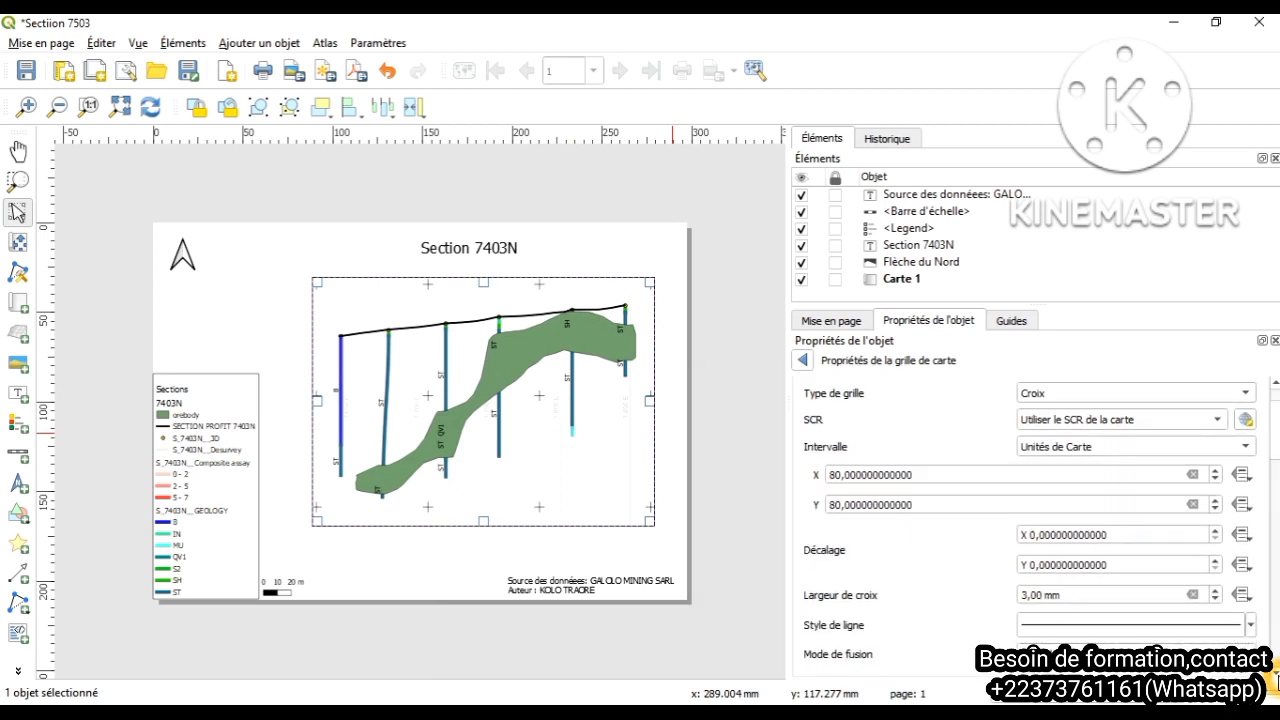
pyautogui.scroll(-1, 1274, 680)
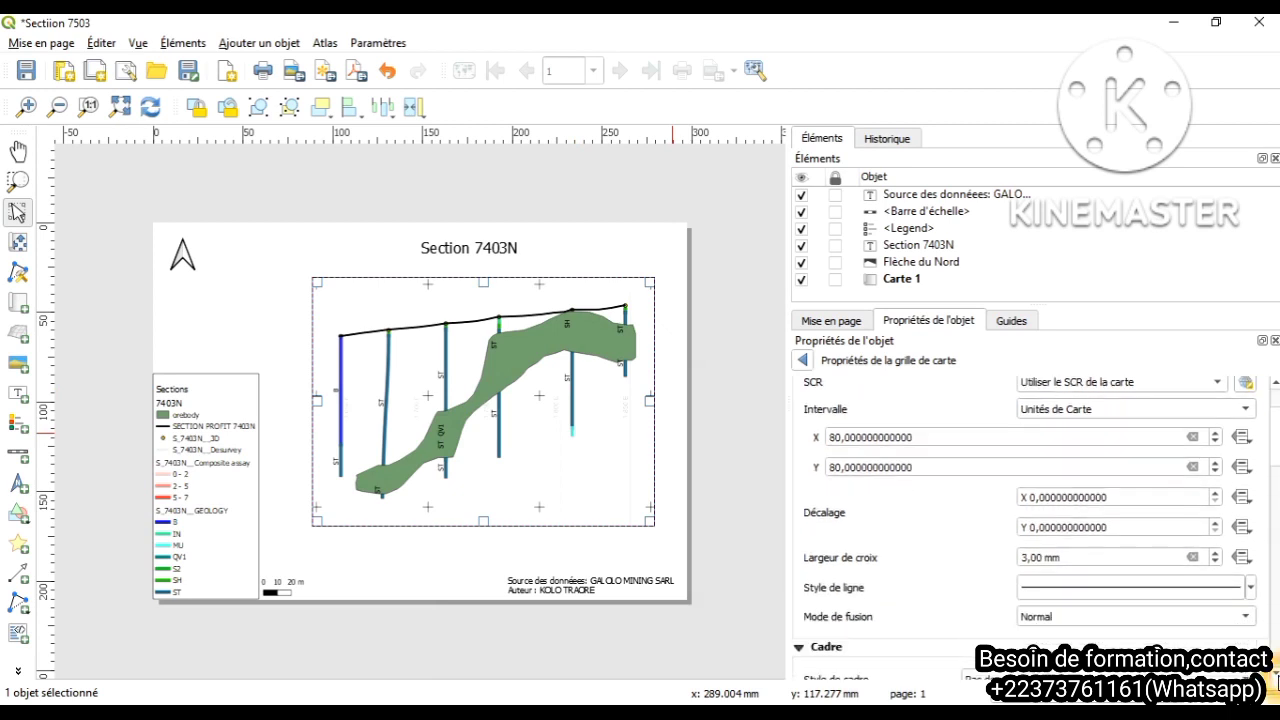
pyautogui.scroll(-2, 1274, 680)
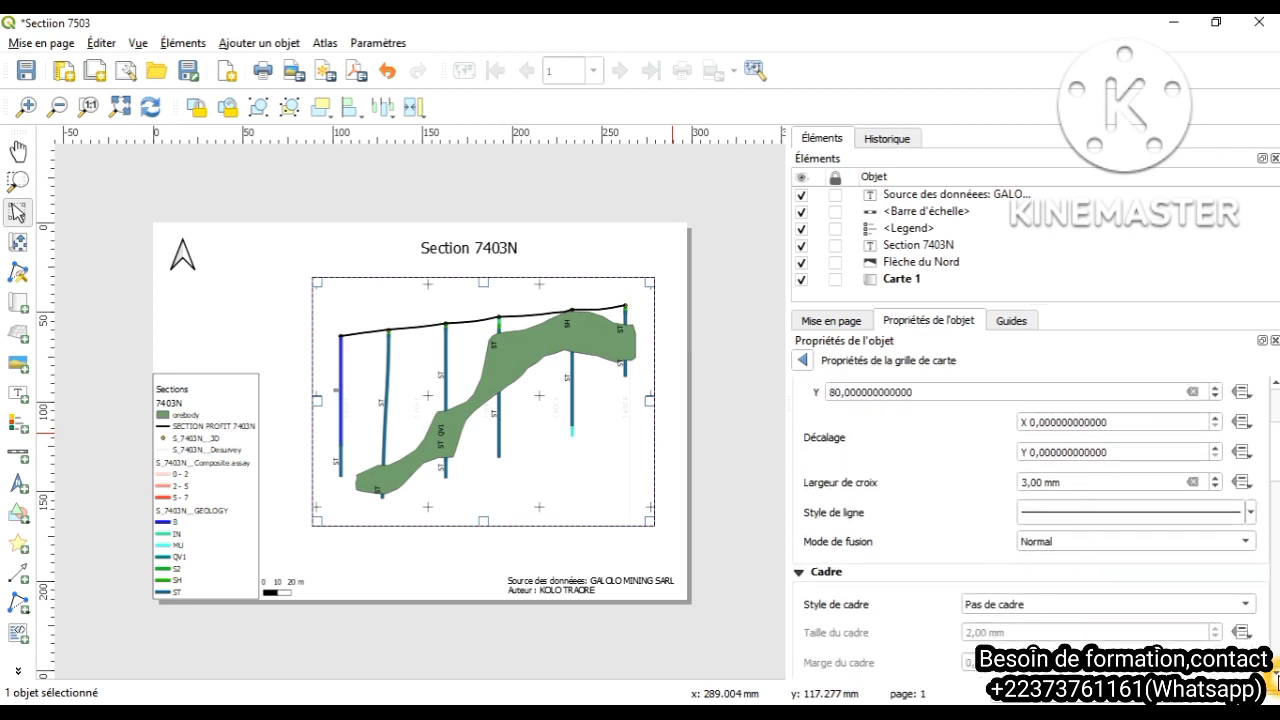
pyautogui.scroll(-1, 1275, 680)
pyautogui.click(1245, 586)
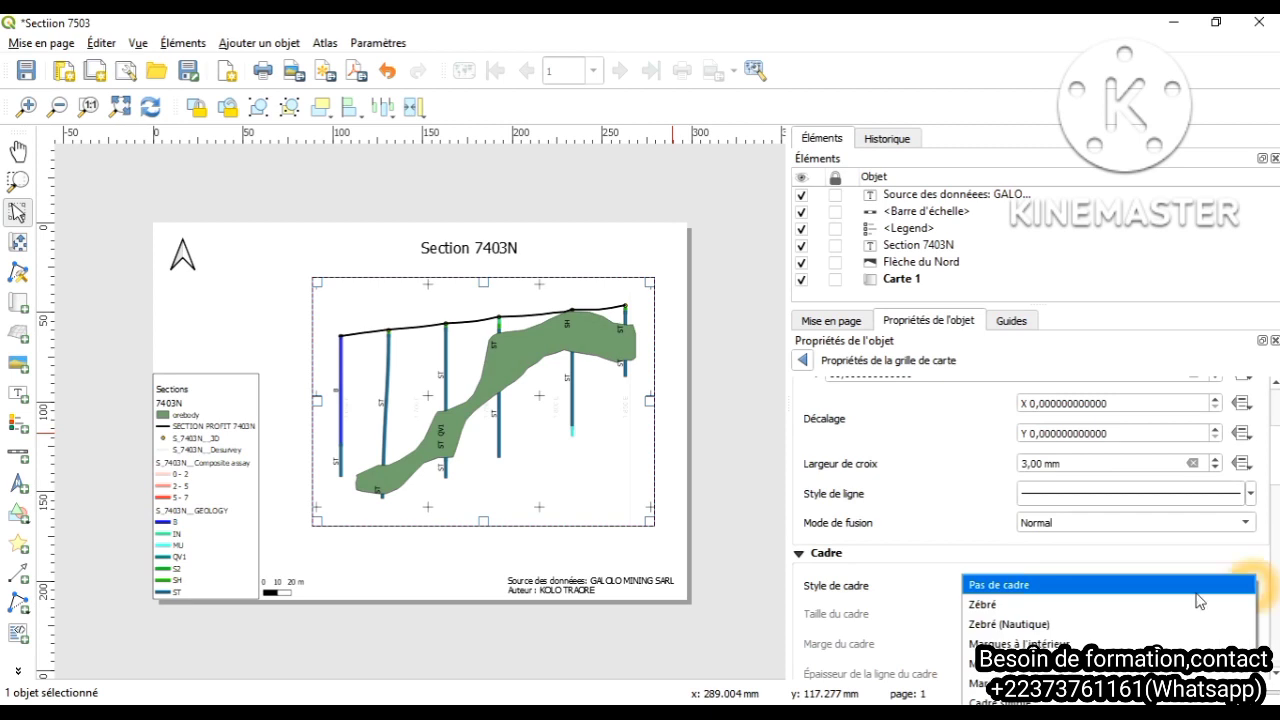
pyautogui.click(1088, 605)
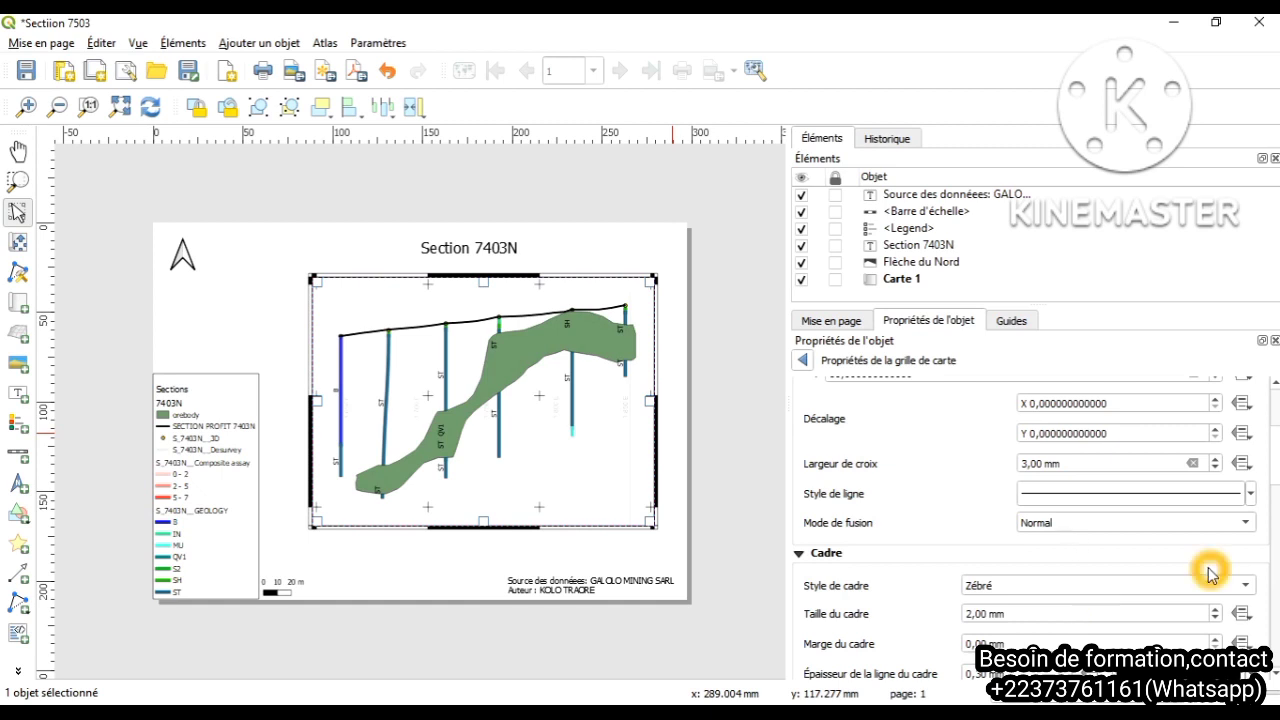
# Step: Try the exterior marks frame style (Marques à l'extérieur) on the map grid and switch back to Zébré
pyautogui.click(1247, 590)
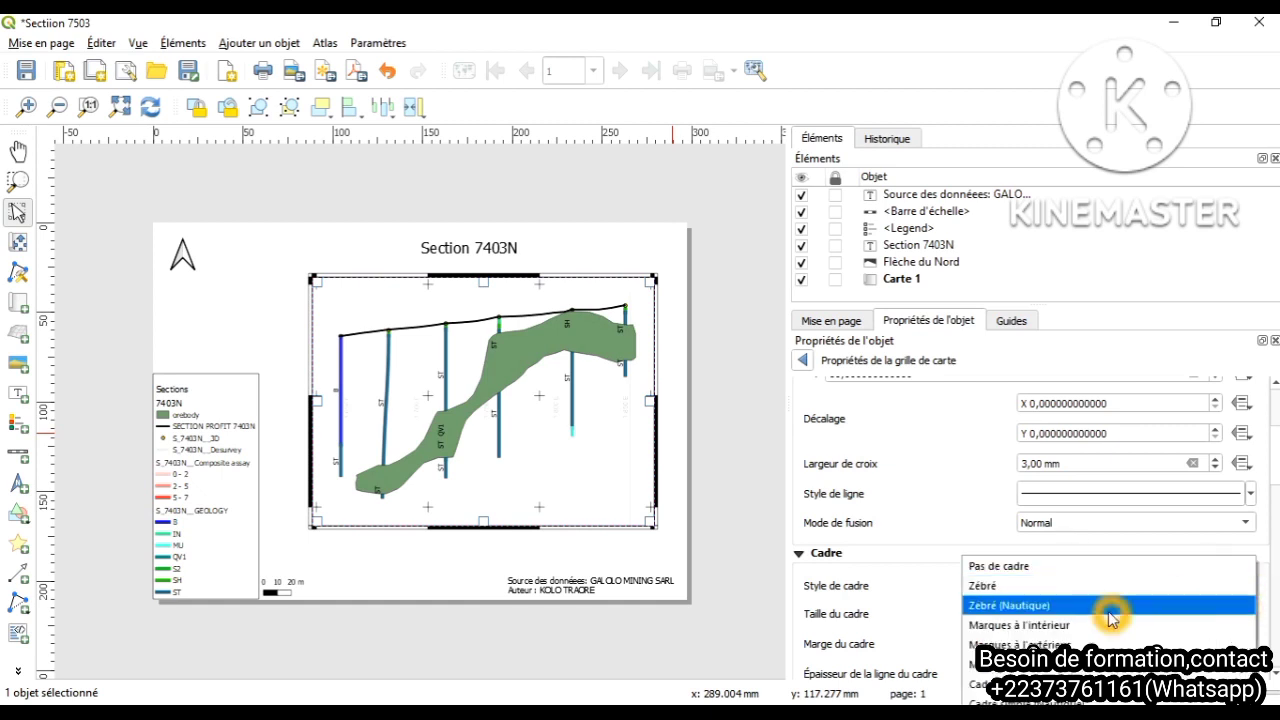
pyautogui.click(1058, 645)
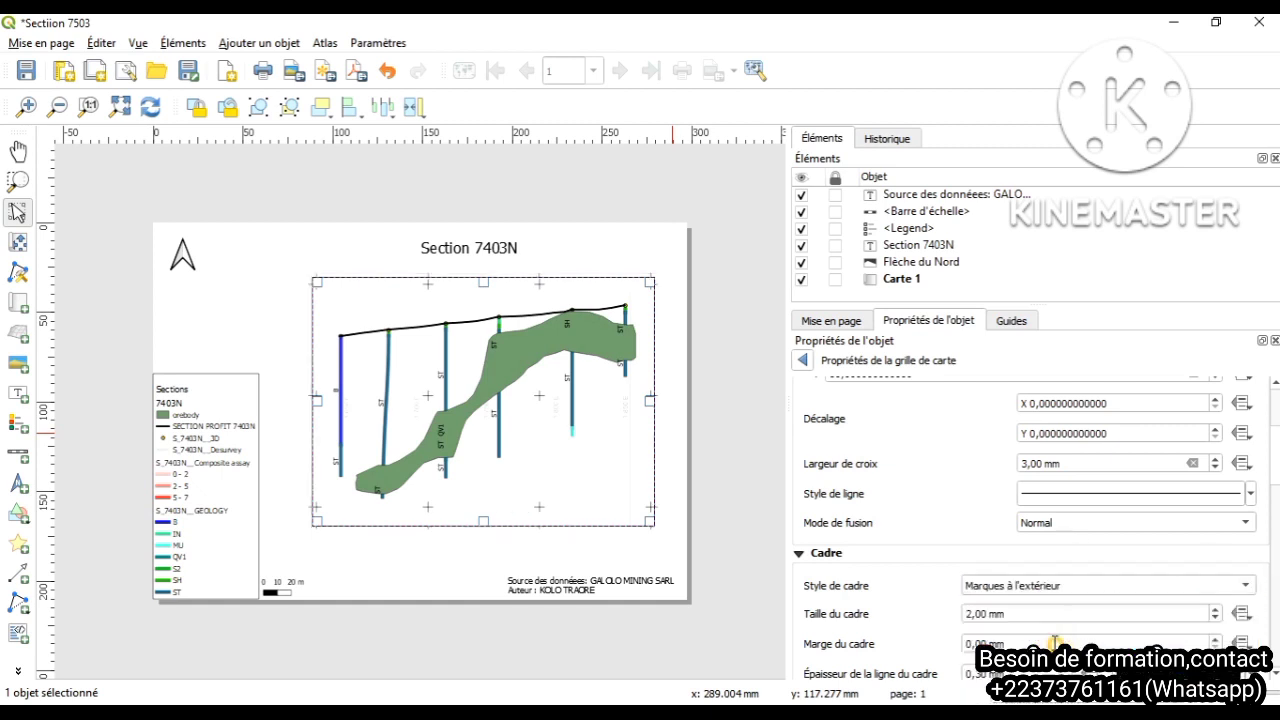
pyautogui.click(533, 272)
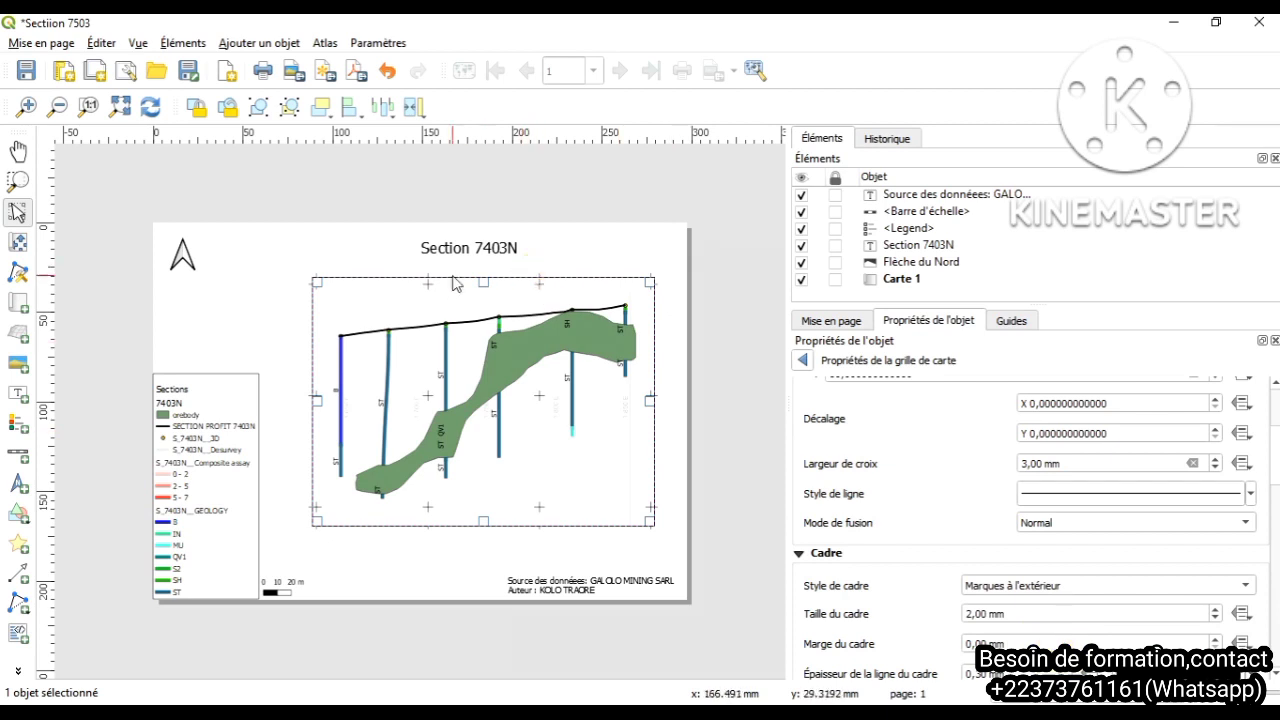
pyautogui.click(622, 362)
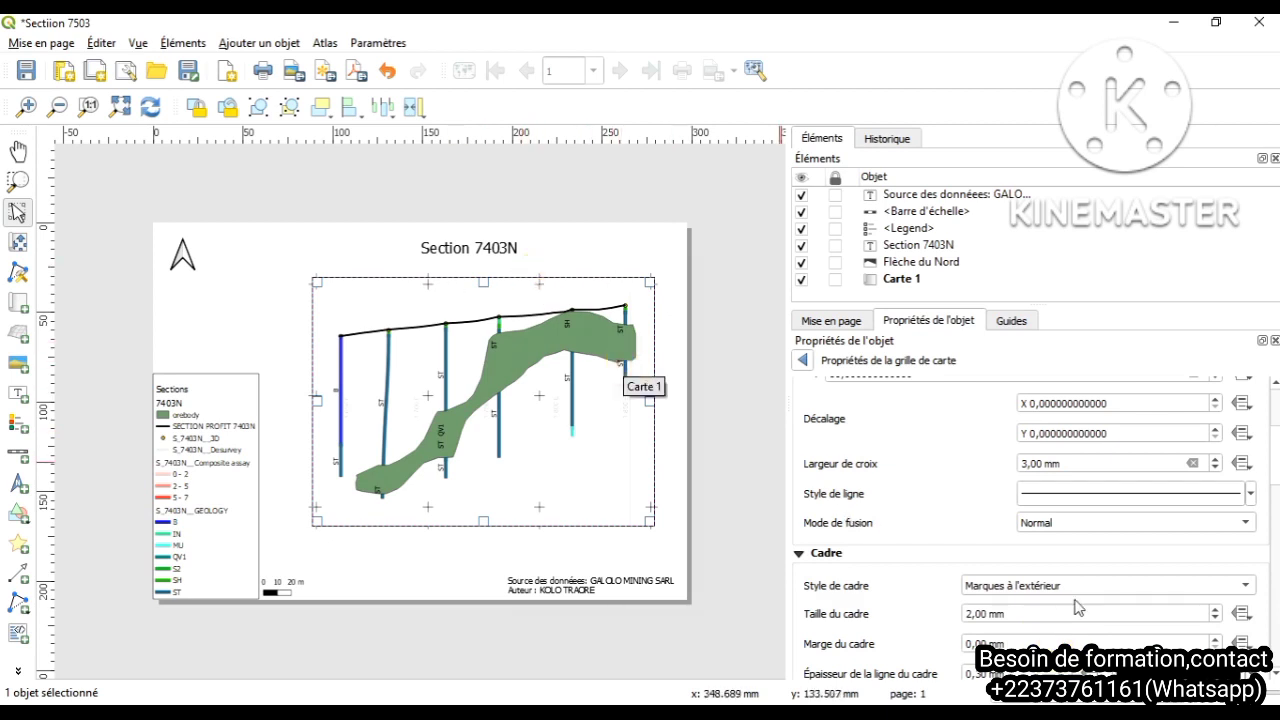
pyautogui.click(1275, 679)
pyautogui.click(1248, 586)
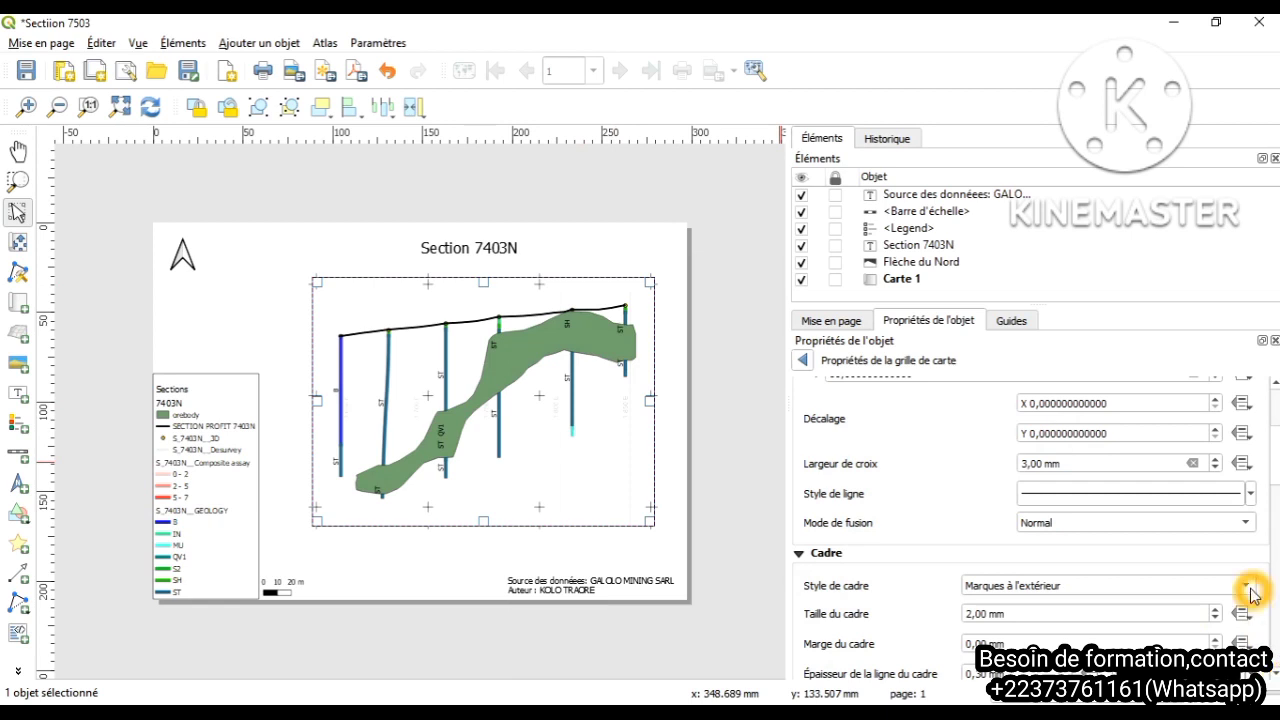
pyautogui.click(1080, 530)
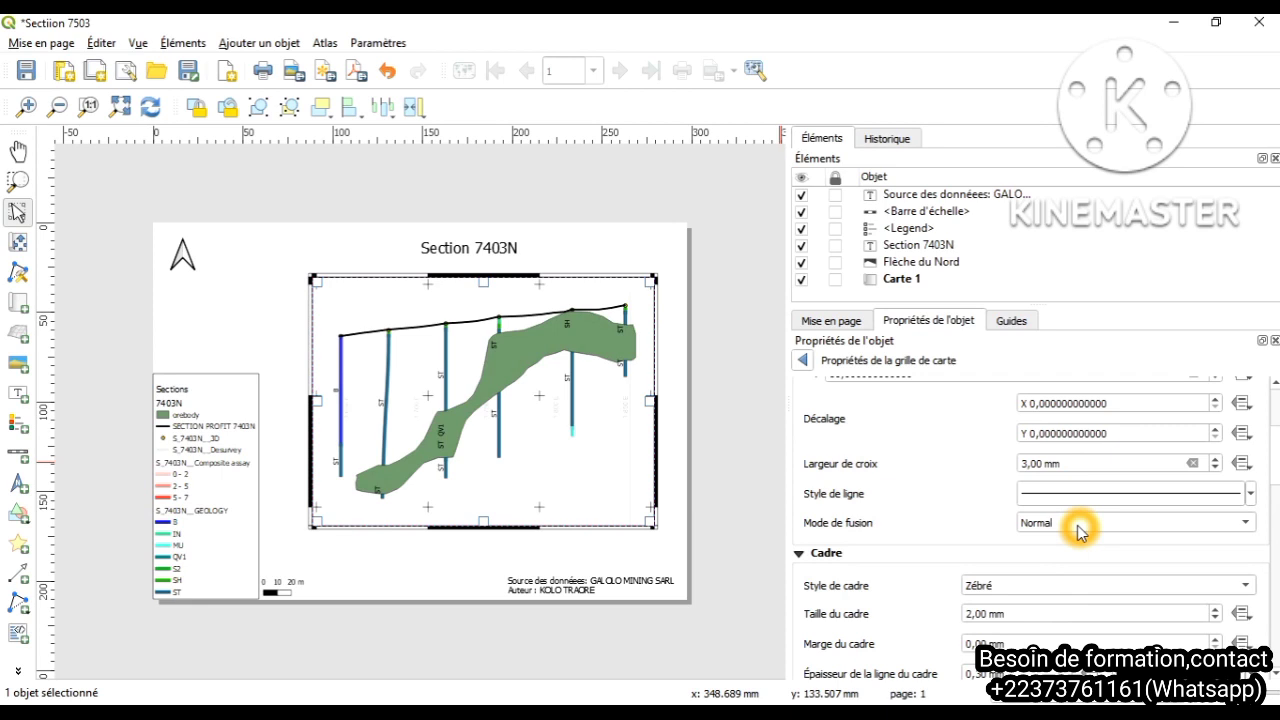
# Step: Enable the display of coordinates around the map grid (Afficher les coordonnées)
pyautogui.click(1275, 678)
pyautogui.click(1275, 678)
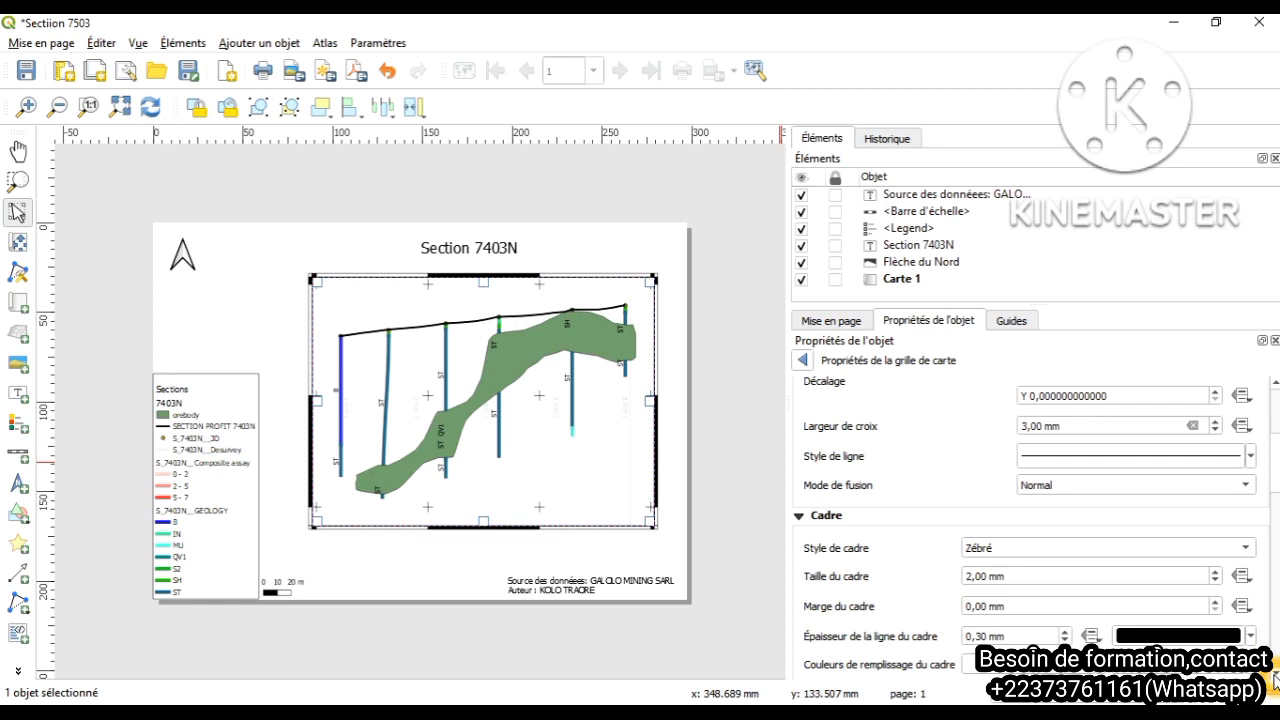
pyautogui.click(1275, 678)
pyautogui.click(1275, 678)
pyautogui.click(1275, 678)
pyautogui.click(1275, 678)
pyautogui.click(1275, 678)
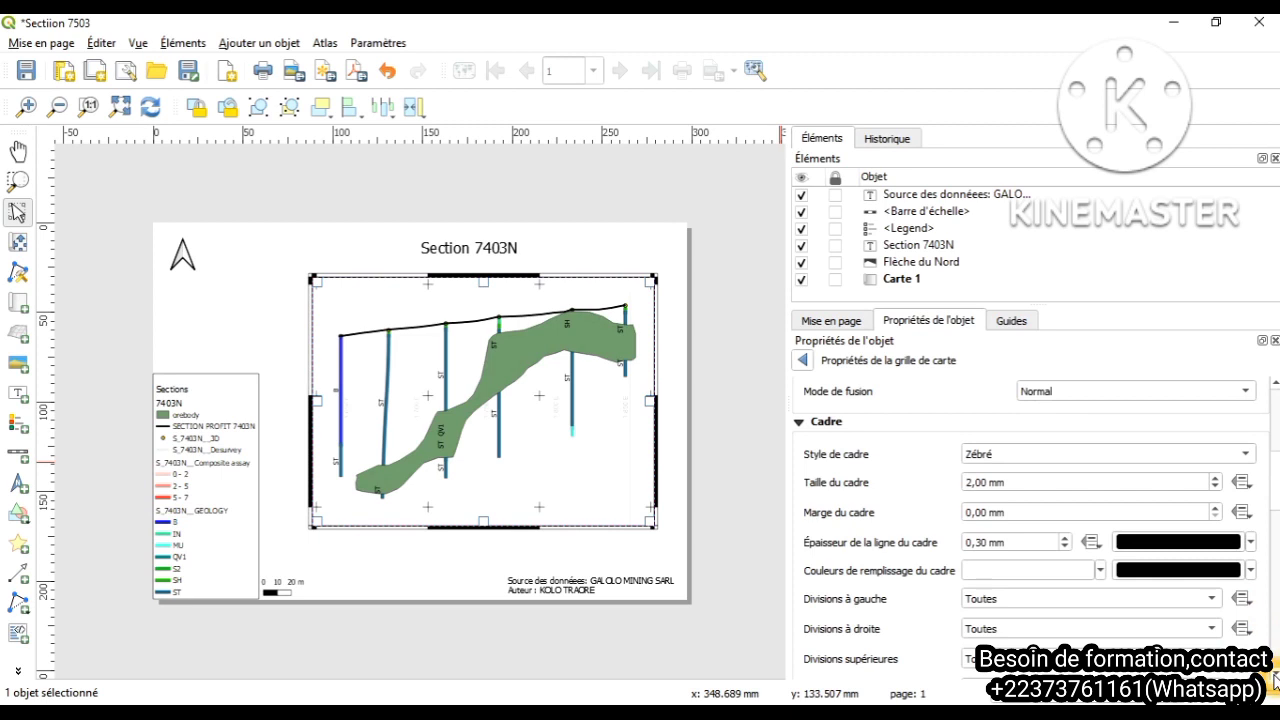
pyautogui.click(1275, 678)
pyautogui.click(1275, 678)
pyautogui.click(1275, 678)
pyautogui.click(1275, 678)
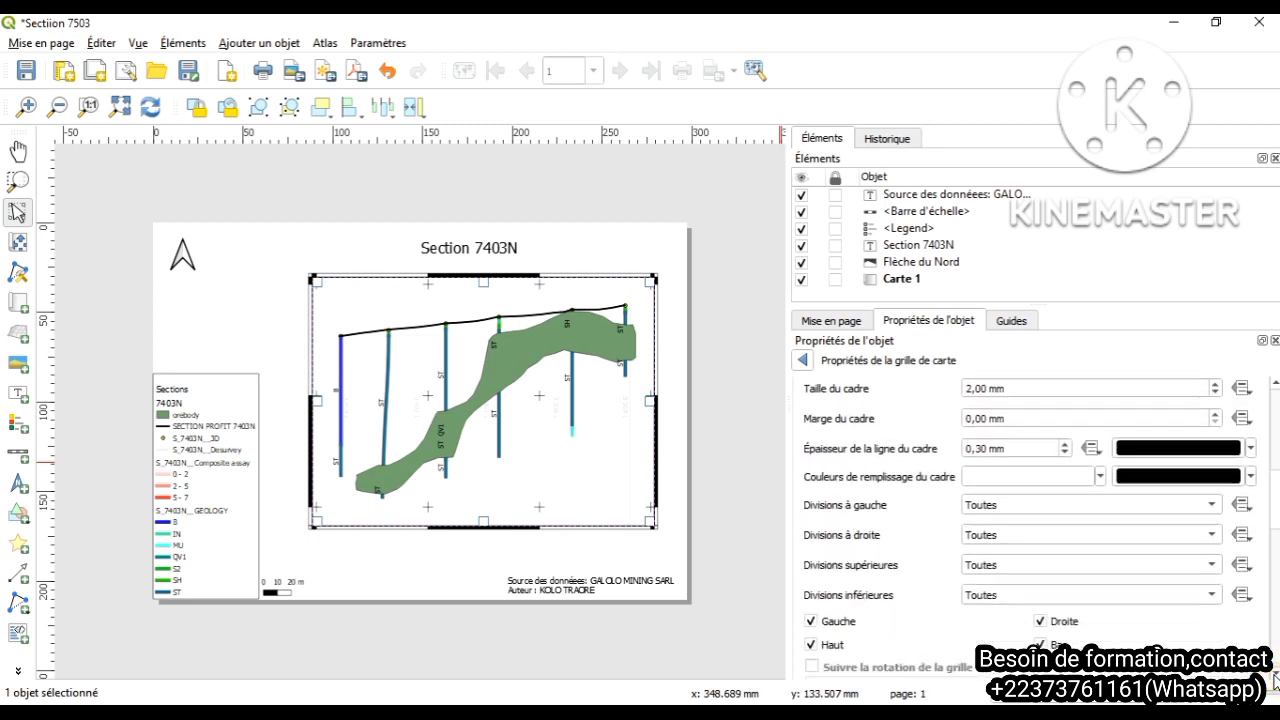
pyautogui.click(1275, 678)
pyautogui.click(1275, 678)
pyautogui.click(1275, 678)
pyautogui.click(1275, 678)
pyautogui.click(1275, 678)
pyautogui.click(1275, 678)
pyautogui.click(1275, 678)
pyautogui.click(1275, 678)
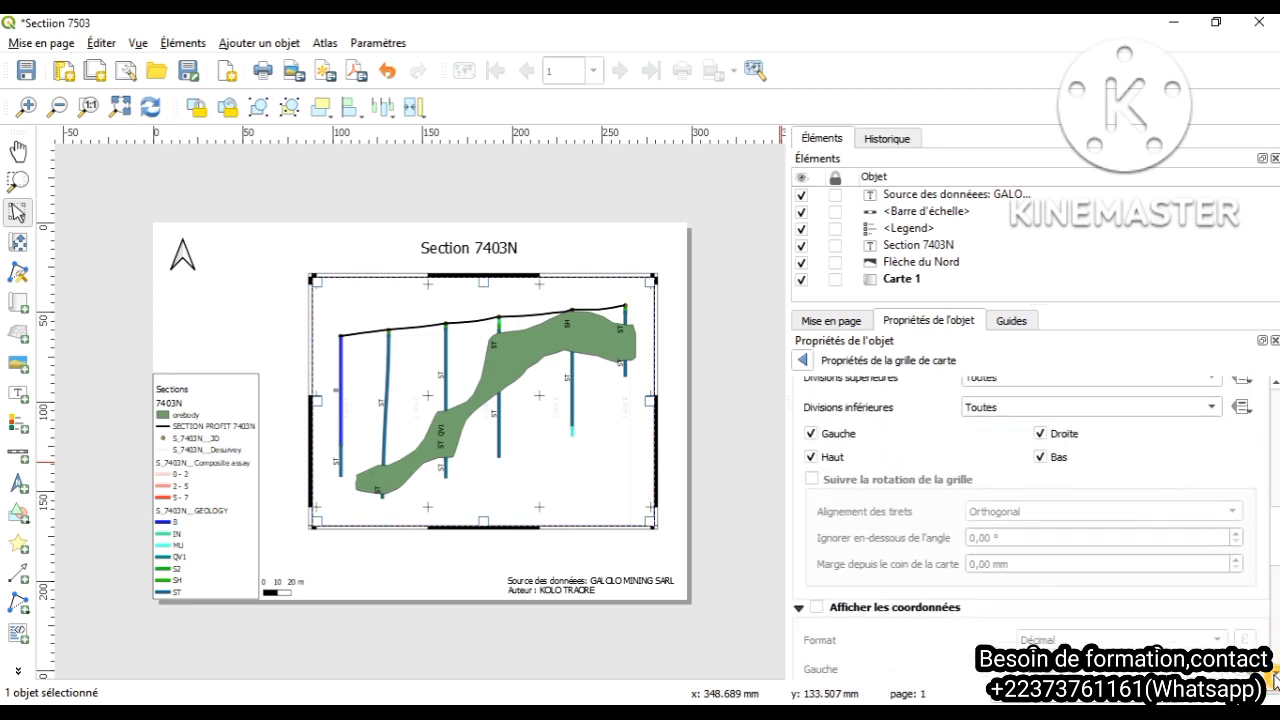
pyautogui.click(1275, 678)
pyautogui.click(816, 589)
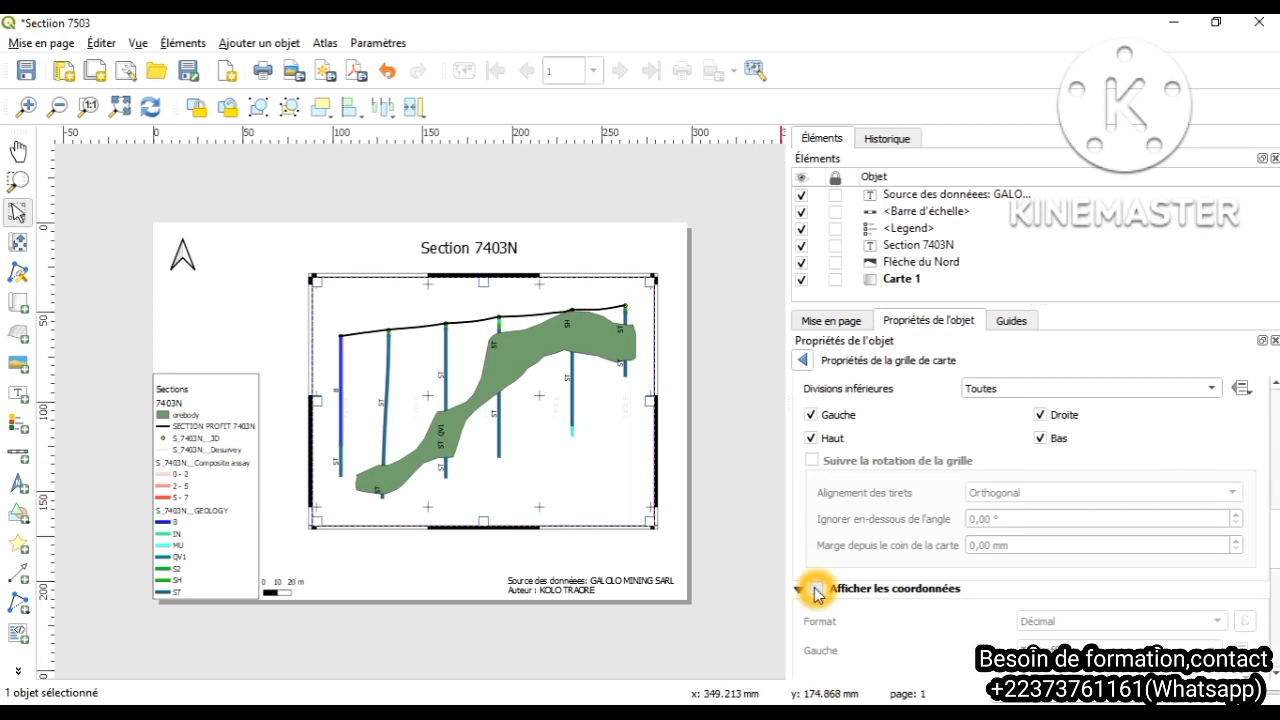
pyautogui.click(816, 589)
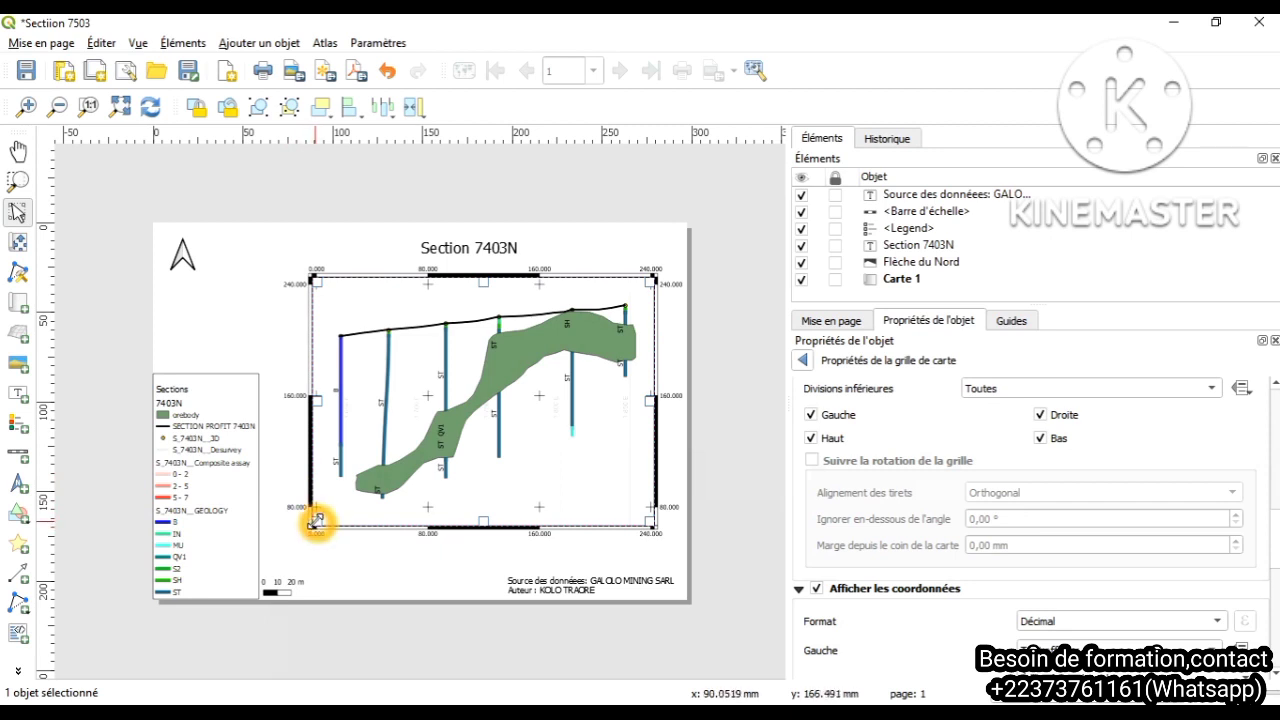
# Step: Enlarge the map slightly from its lower-left corner, keeping its coordinates clear of the legend, and deselect it
pyautogui.moveTo(316, 520); pyautogui.dragTo(284, 529)
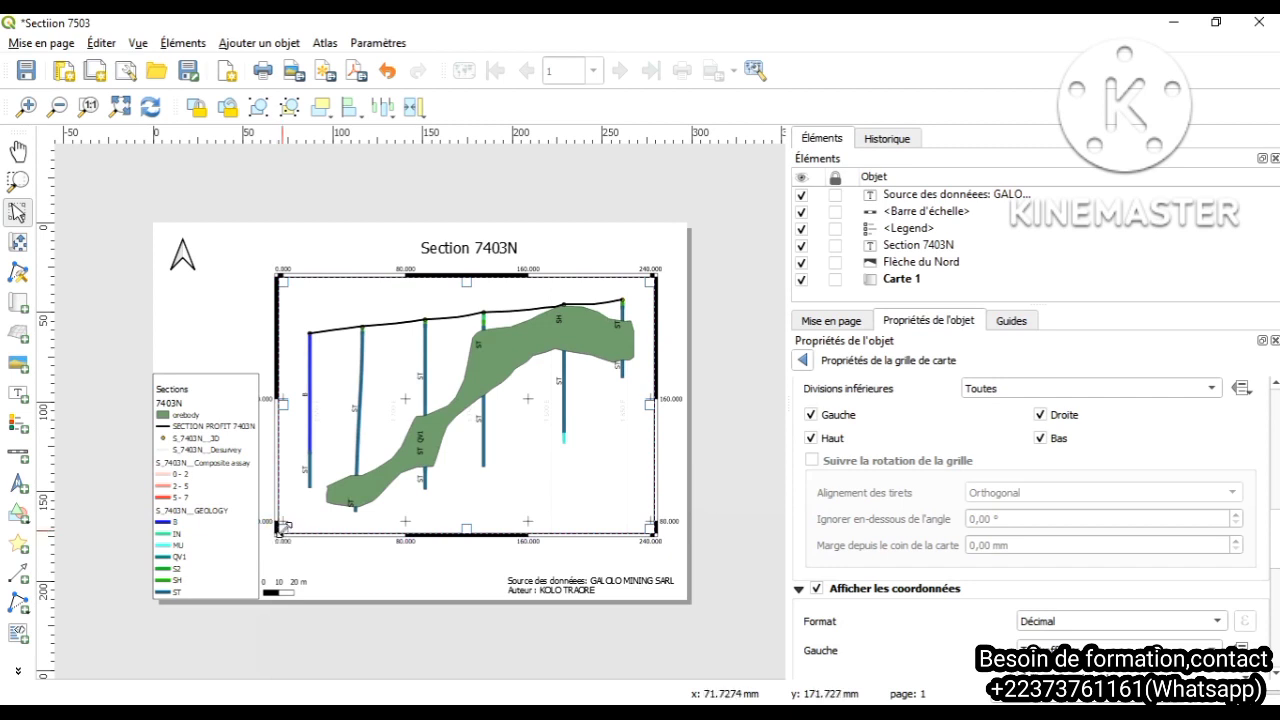
pyautogui.moveTo(285, 527); pyautogui.dragTo(301, 527)
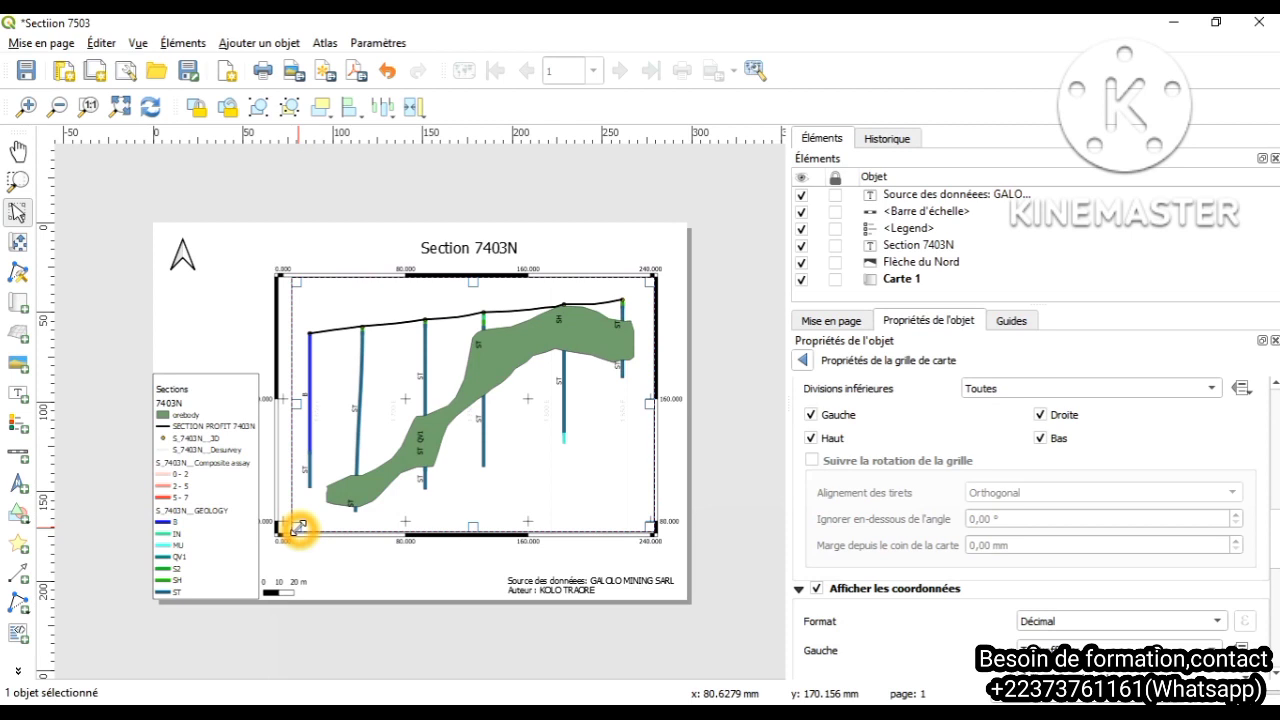
pyautogui.click(350, 590)
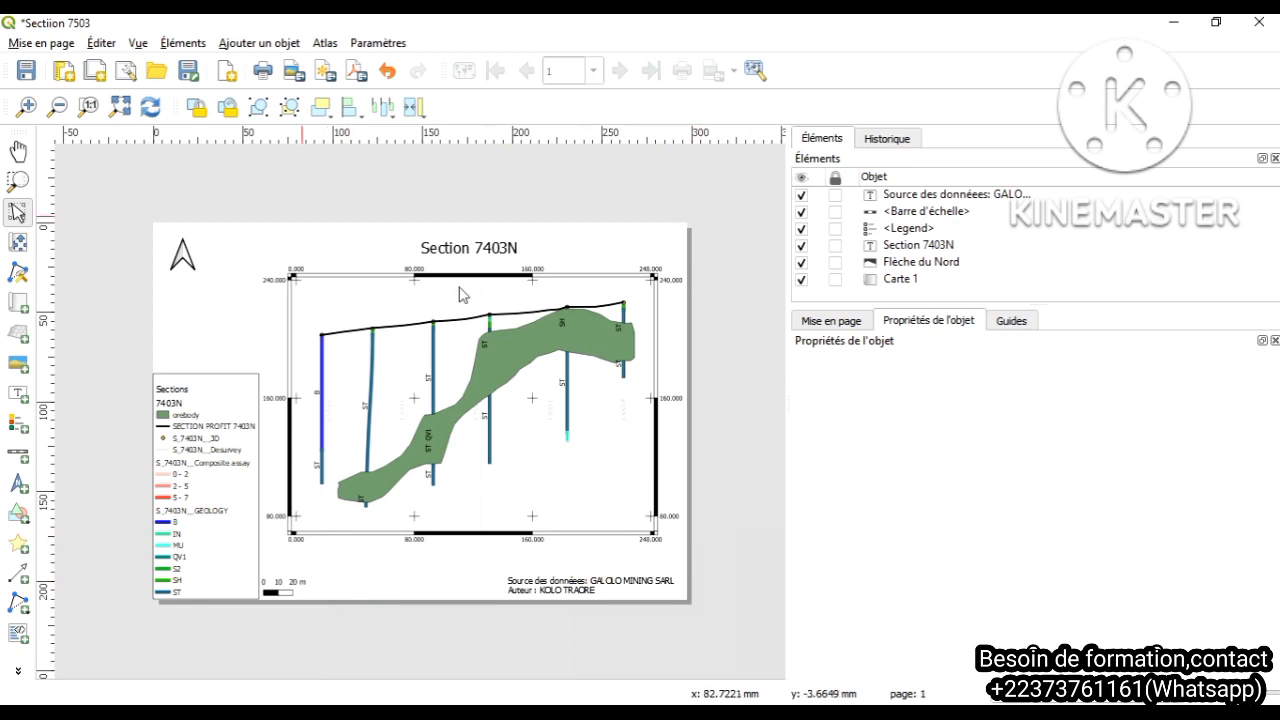
pyautogui.click(186, 256)
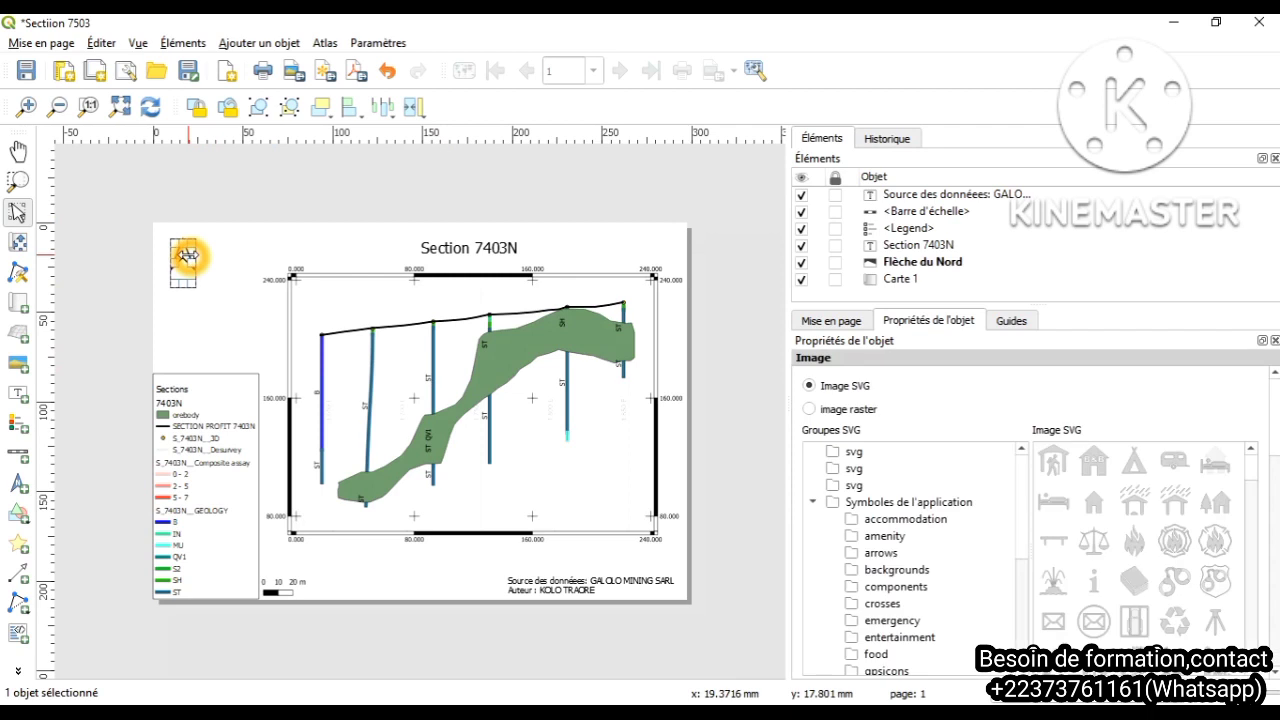
pyautogui.click(223, 557)
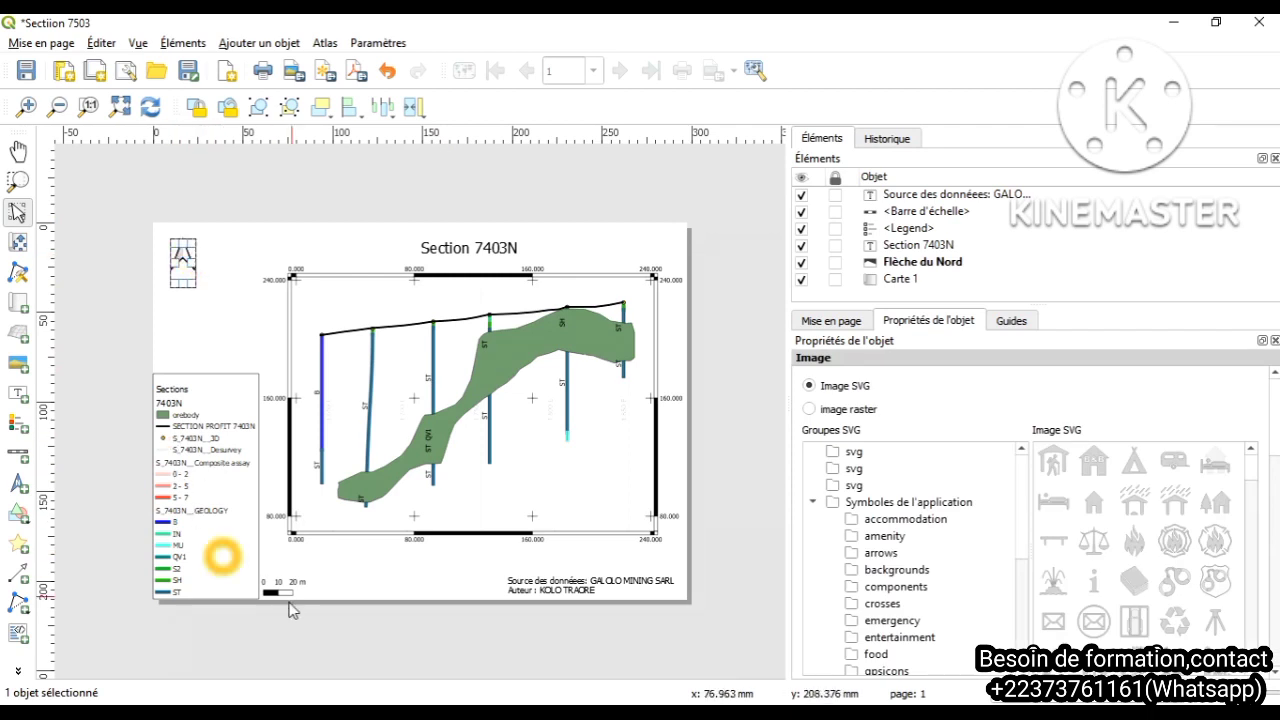
pyautogui.click(546, 634)
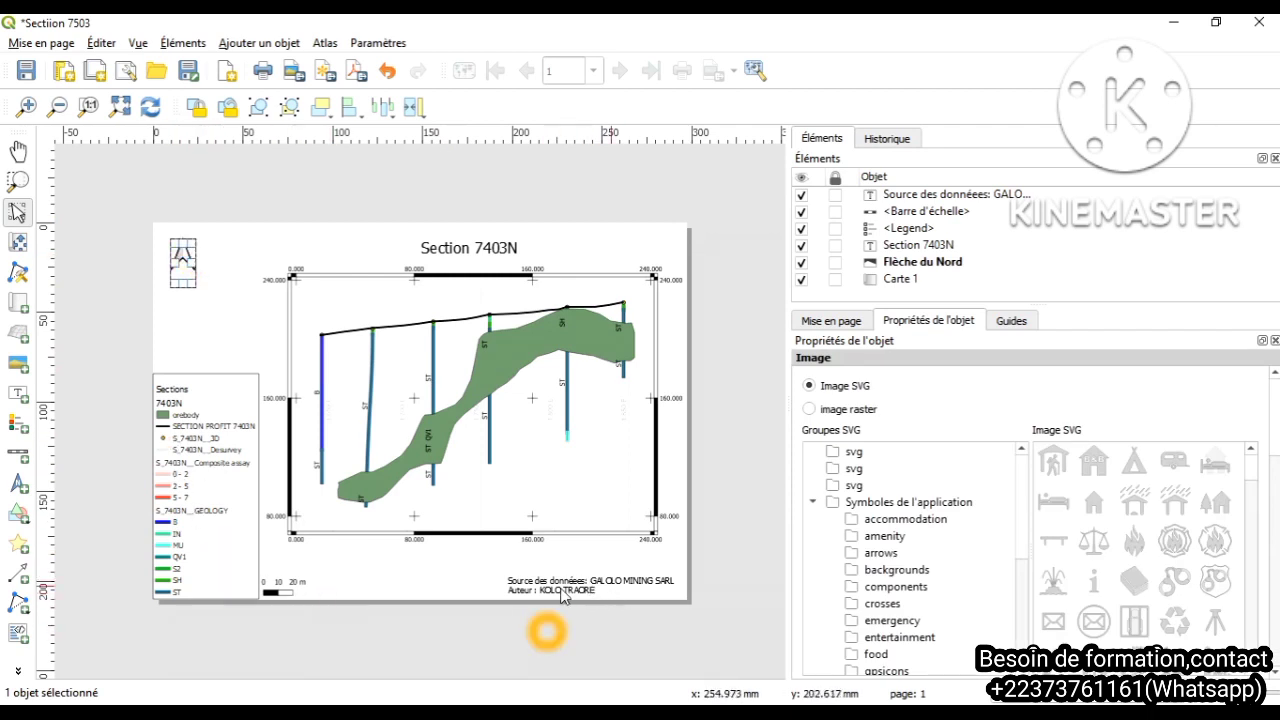
pyautogui.click(699, 588)
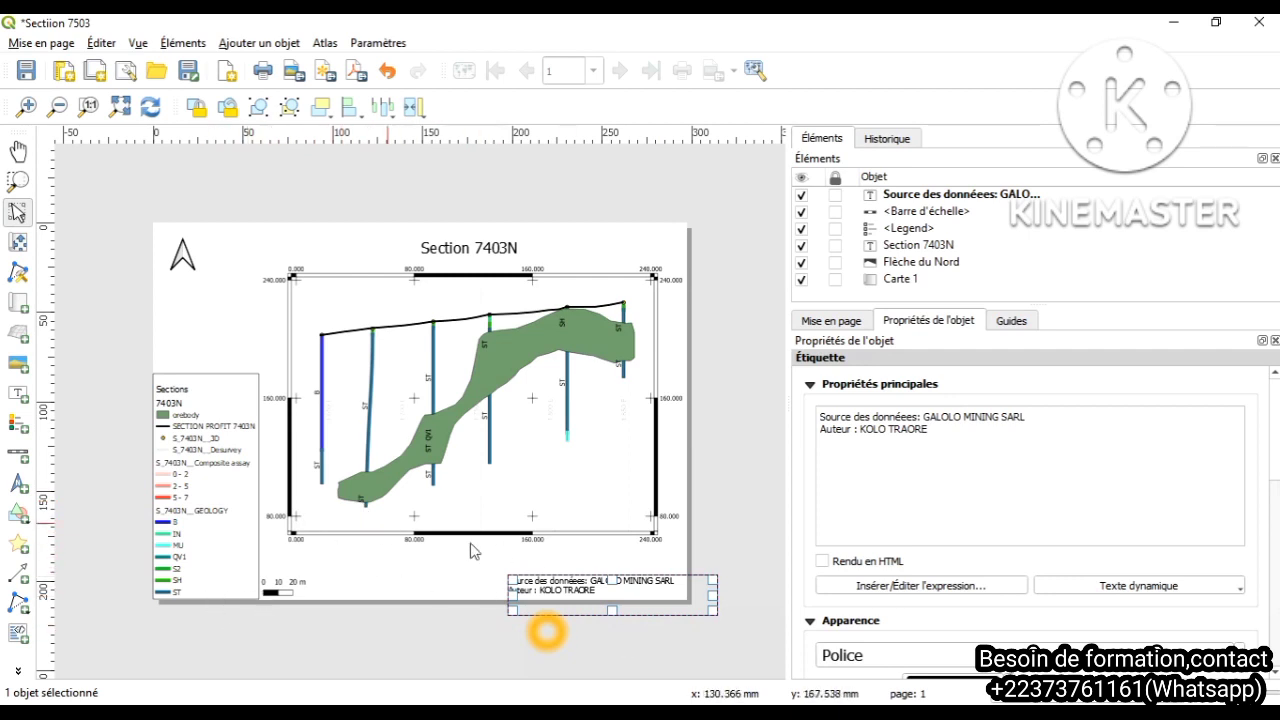
pyautogui.click(421, 574)
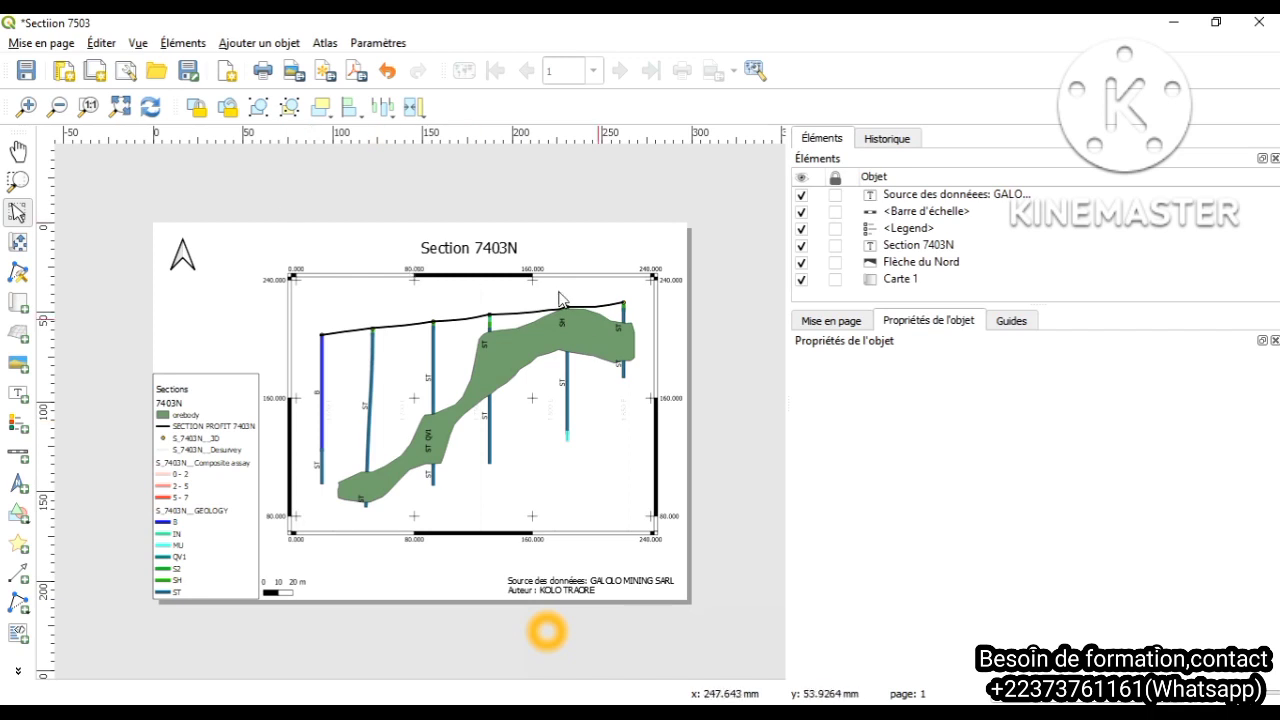
pyautogui.click(487, 258)
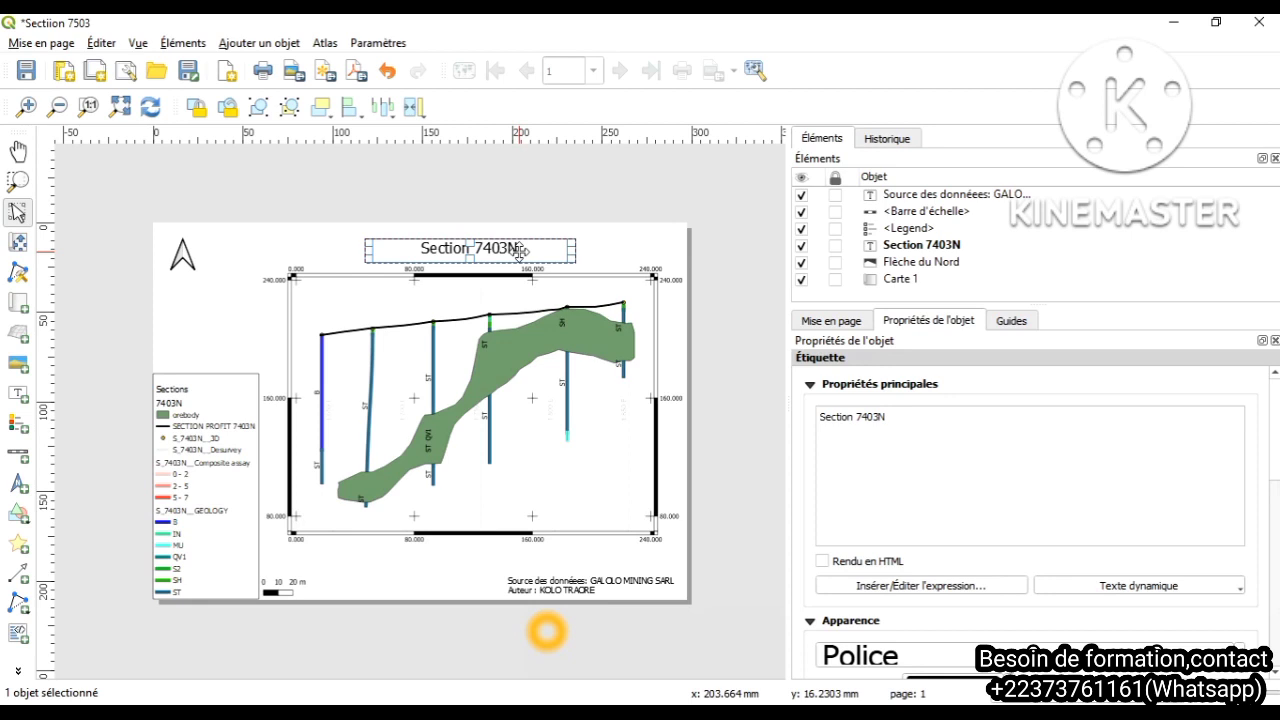
pyautogui.click(729, 277)
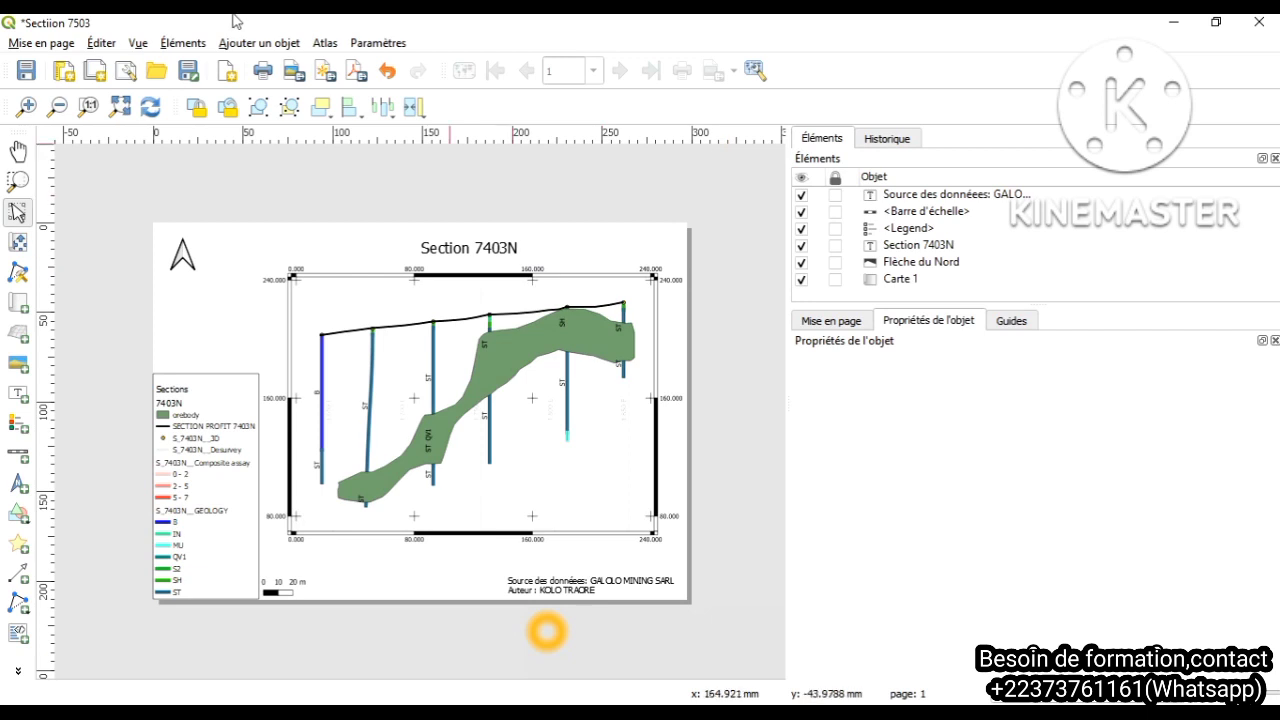
# Step: Export the layout as a PDF named Sectiion 7403.pdf in the Bourem folder, accepting the export options
pyautogui.click(31, 46)
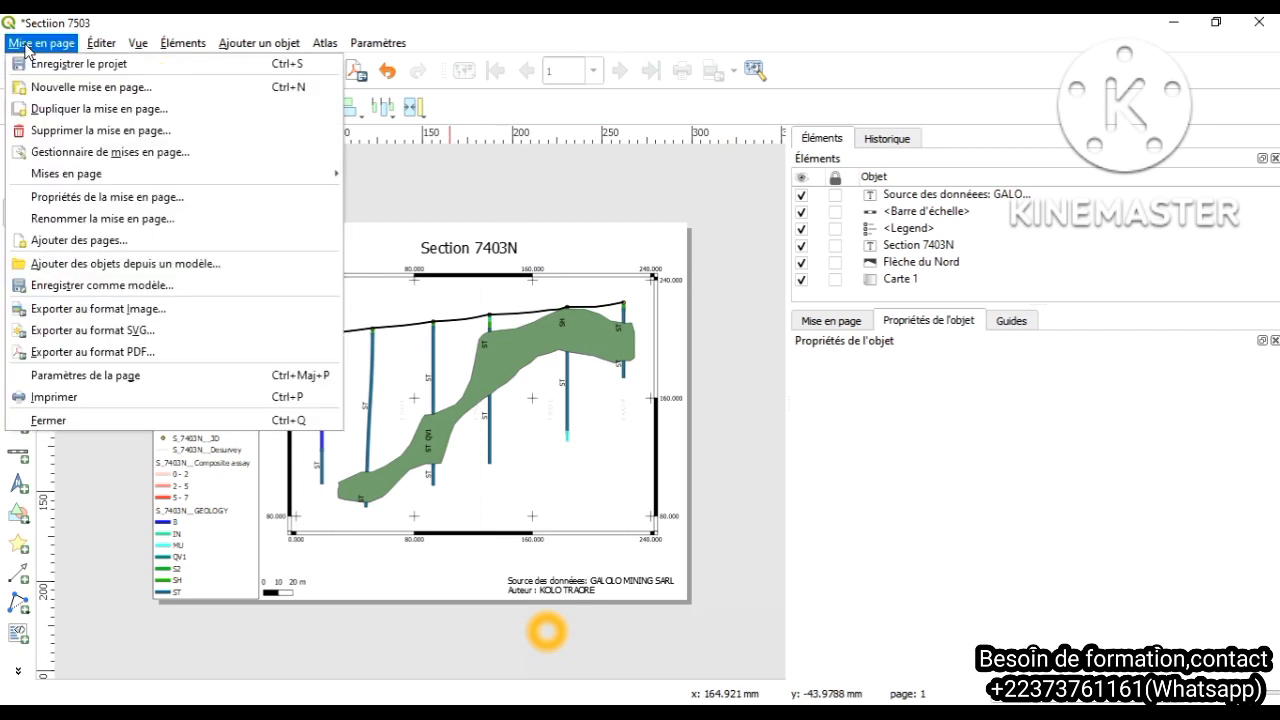
pyautogui.click(91, 353)
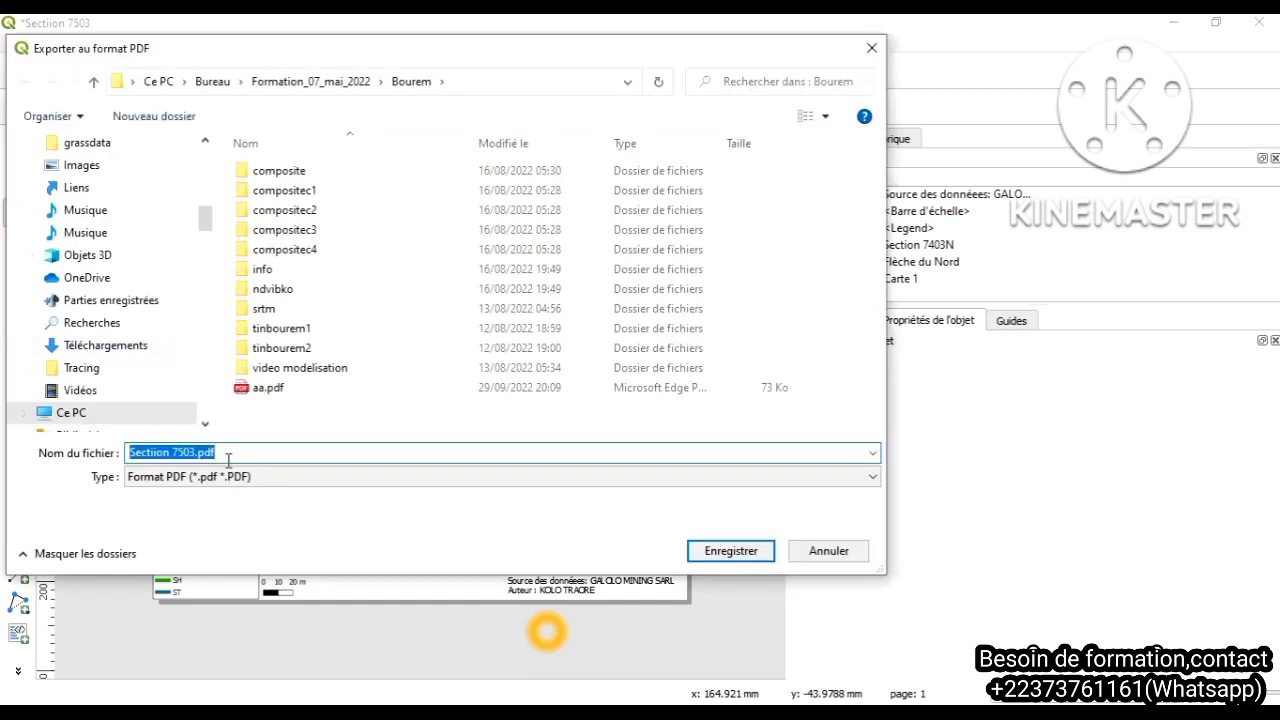
pyautogui.click(186, 455)
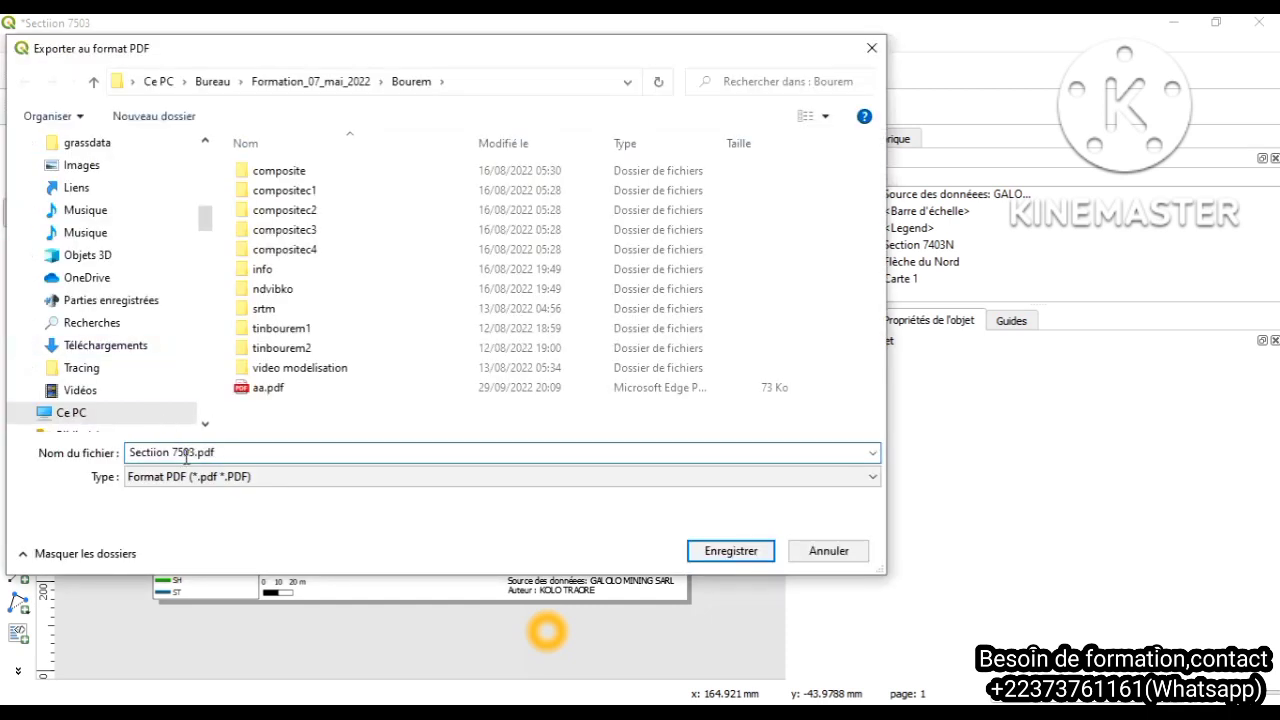
pyautogui.press('BackSpace')
pyautogui.write('4')
pyautogui.click(722, 556)
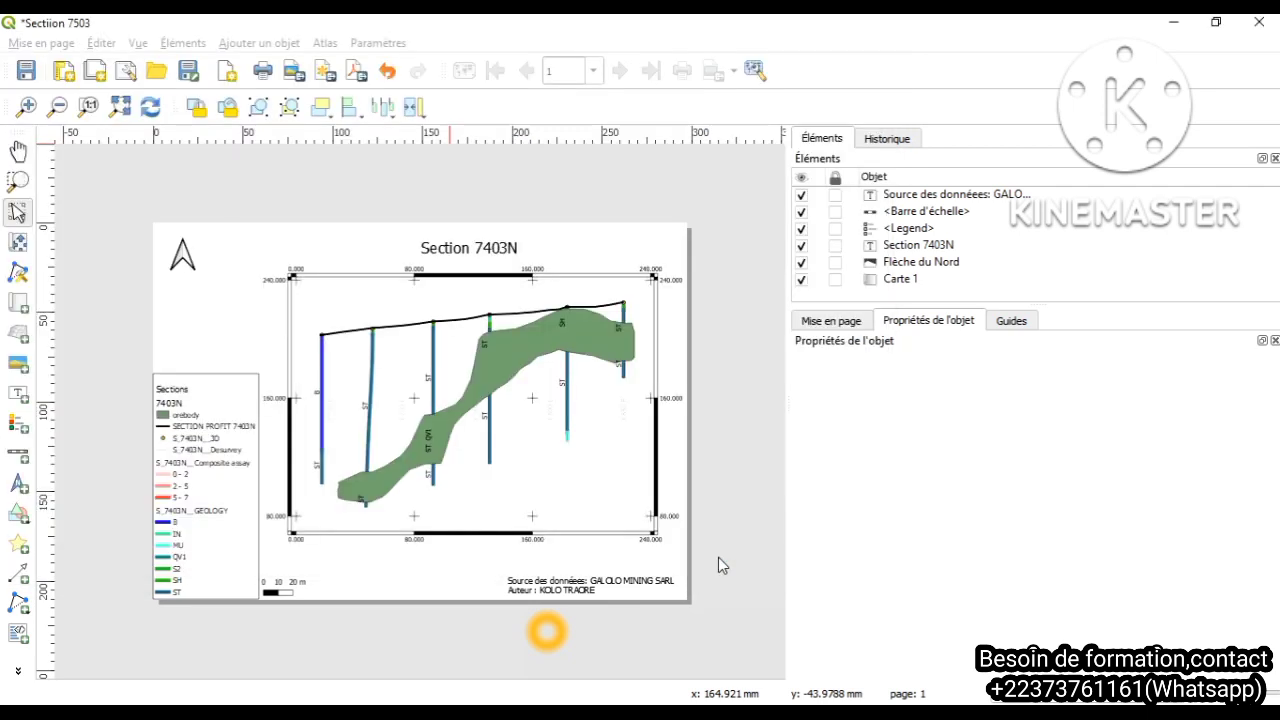
pyautogui.click(742, 616)
# Step: Close the old aa.pdf in the browser and open the exported Sectiion 7403.pdf from File Explorer's quick access
pyautogui.moveTo(467, 714)
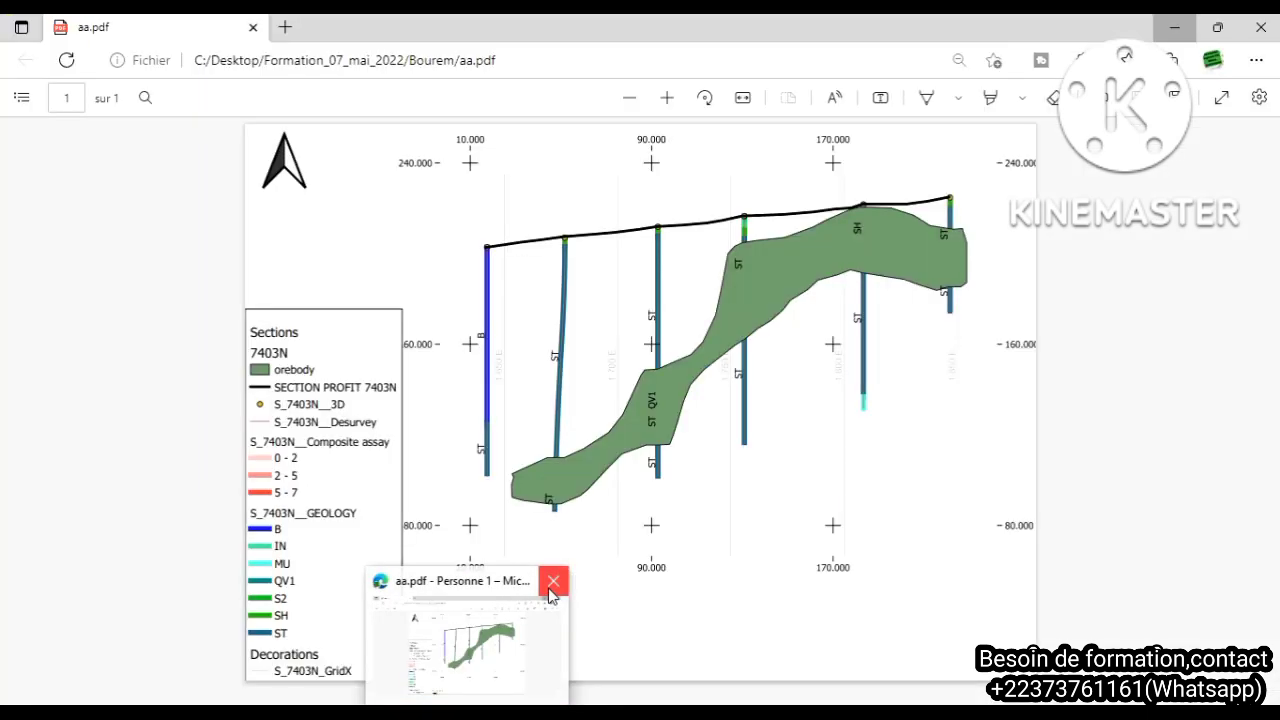
pyautogui.click(553, 581)
pyautogui.moveTo(223, 712)
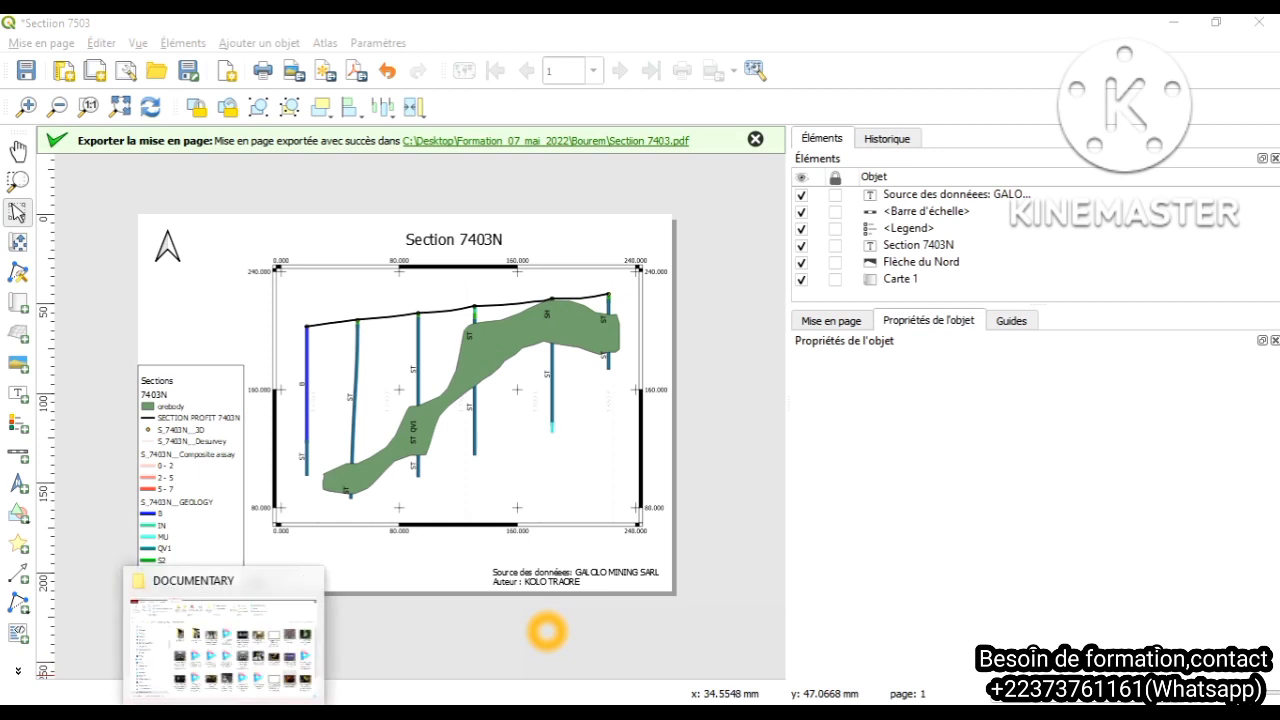
pyautogui.click(233, 654)
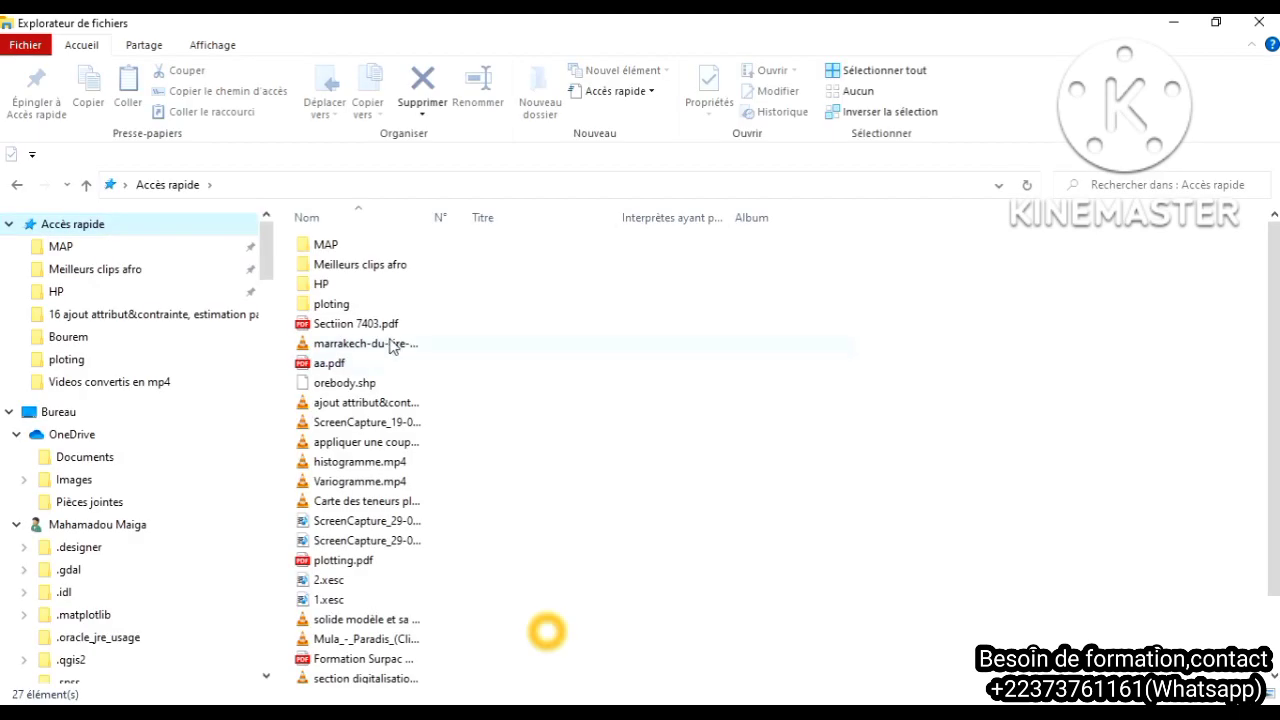
pyautogui.click(372, 324)
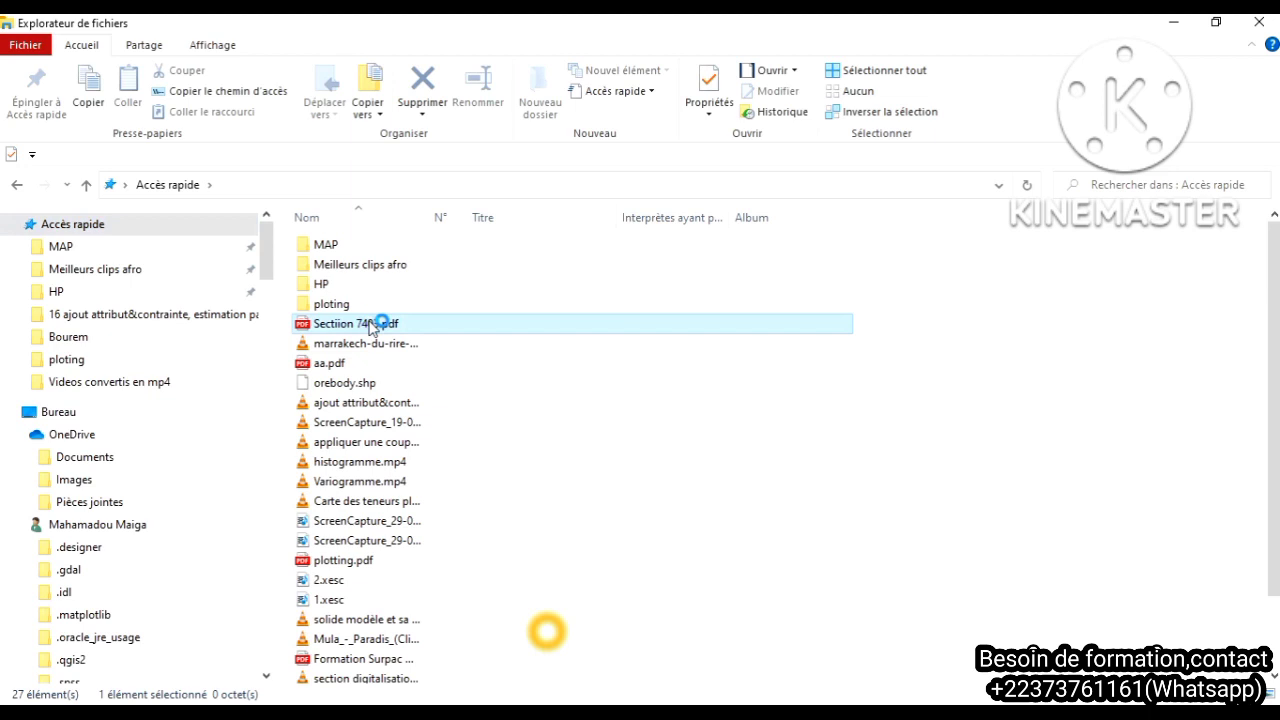
pyautogui.doubleClick(373, 328)
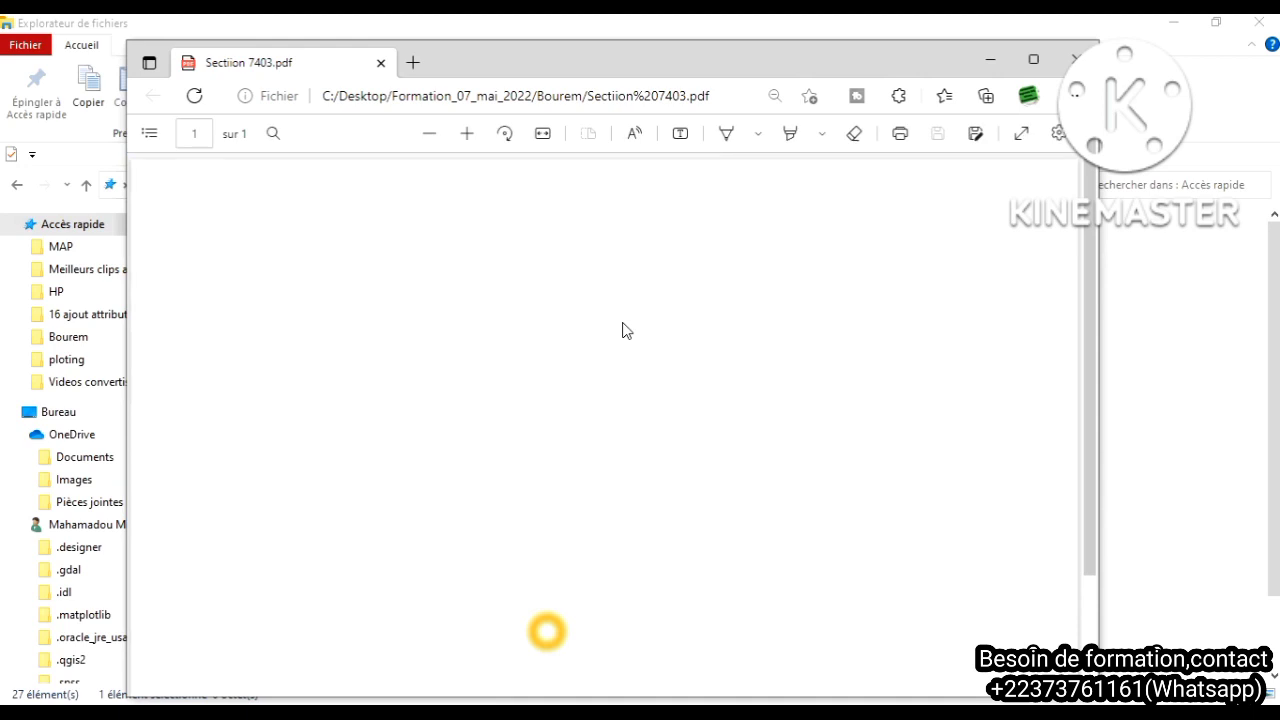
# Step: Maximize the PDF viewer and zoom out to check the whole exported page of section 7403N
pyautogui.click(1034, 60)
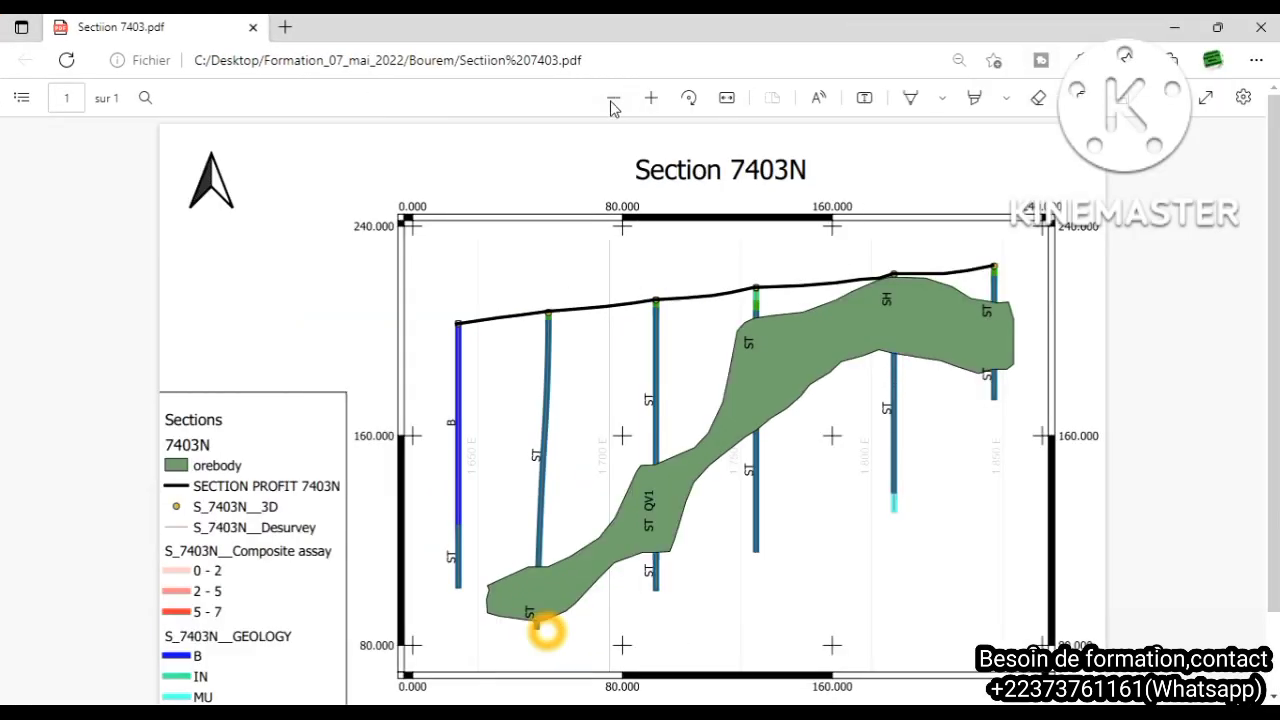
pyautogui.click(614, 99)
pyautogui.click(614, 101)
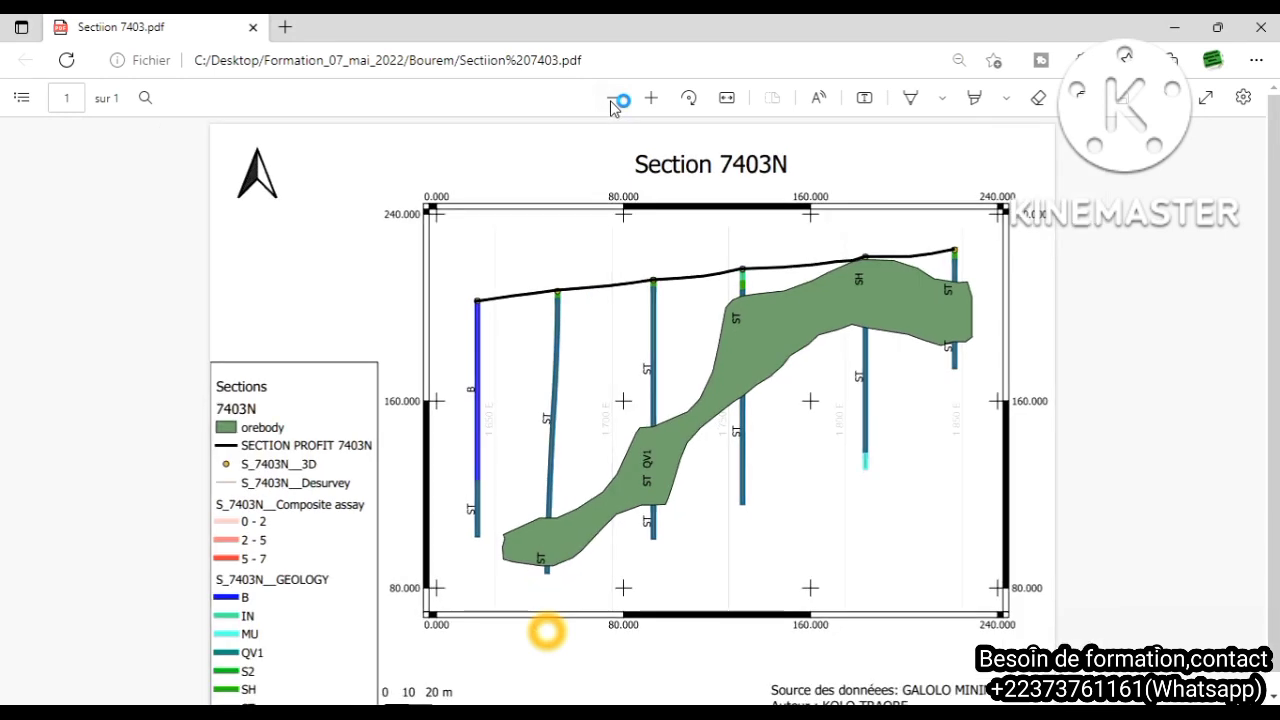
pyautogui.click(614, 101)
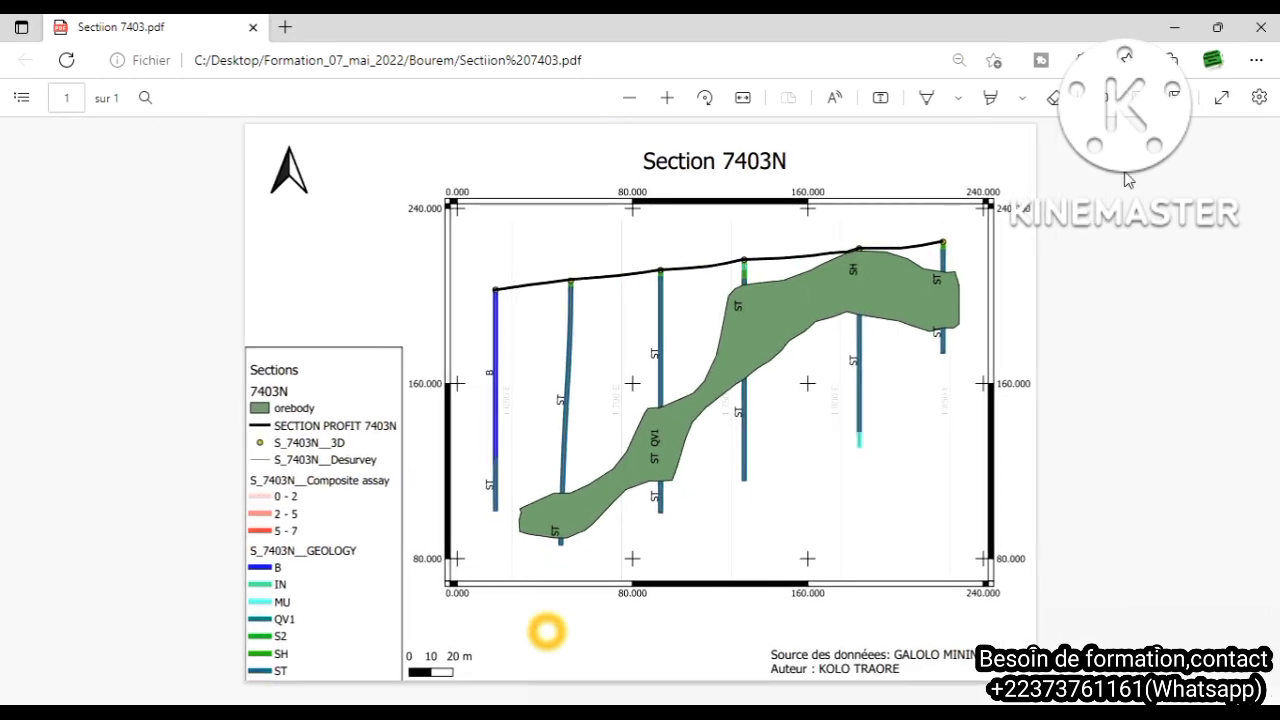